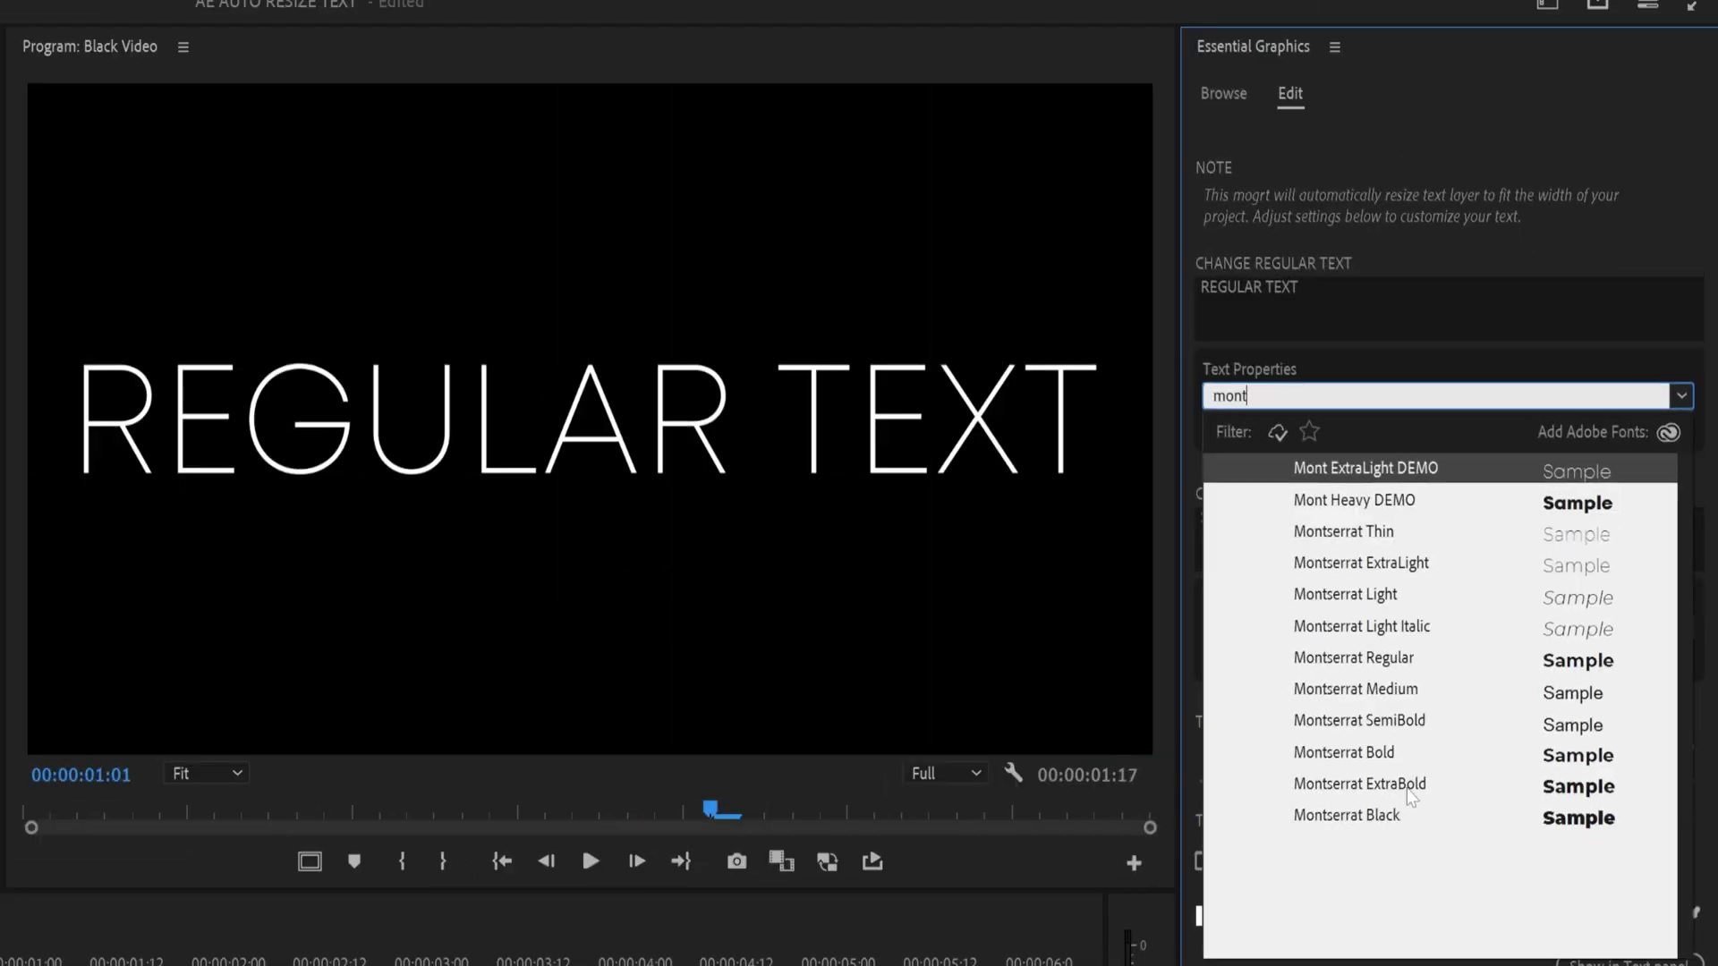
Set the regular text's font style to ExtraBold and retype the wording as 'ok'
click(1406, 787)
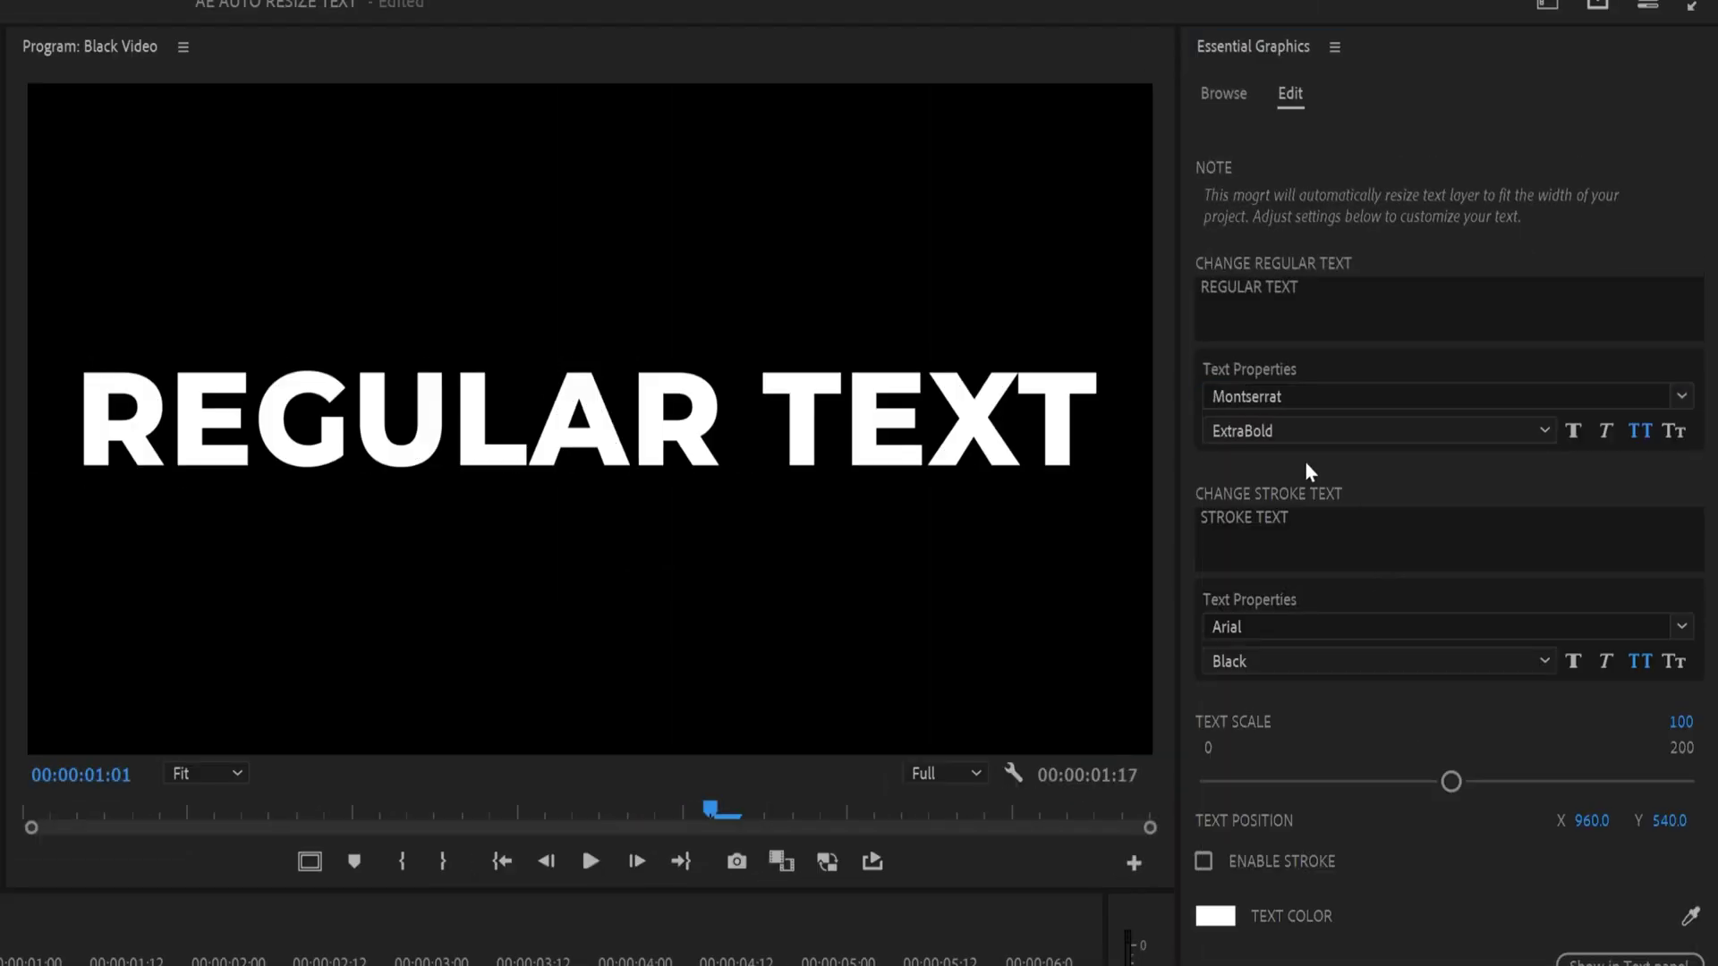
click(1432, 309)
key(ctrl+a)
text(ok)
Retype the regular text as the creator's name, then 'this is really cool please subscribe'
key(ctrl+a)
text(kyler holland)
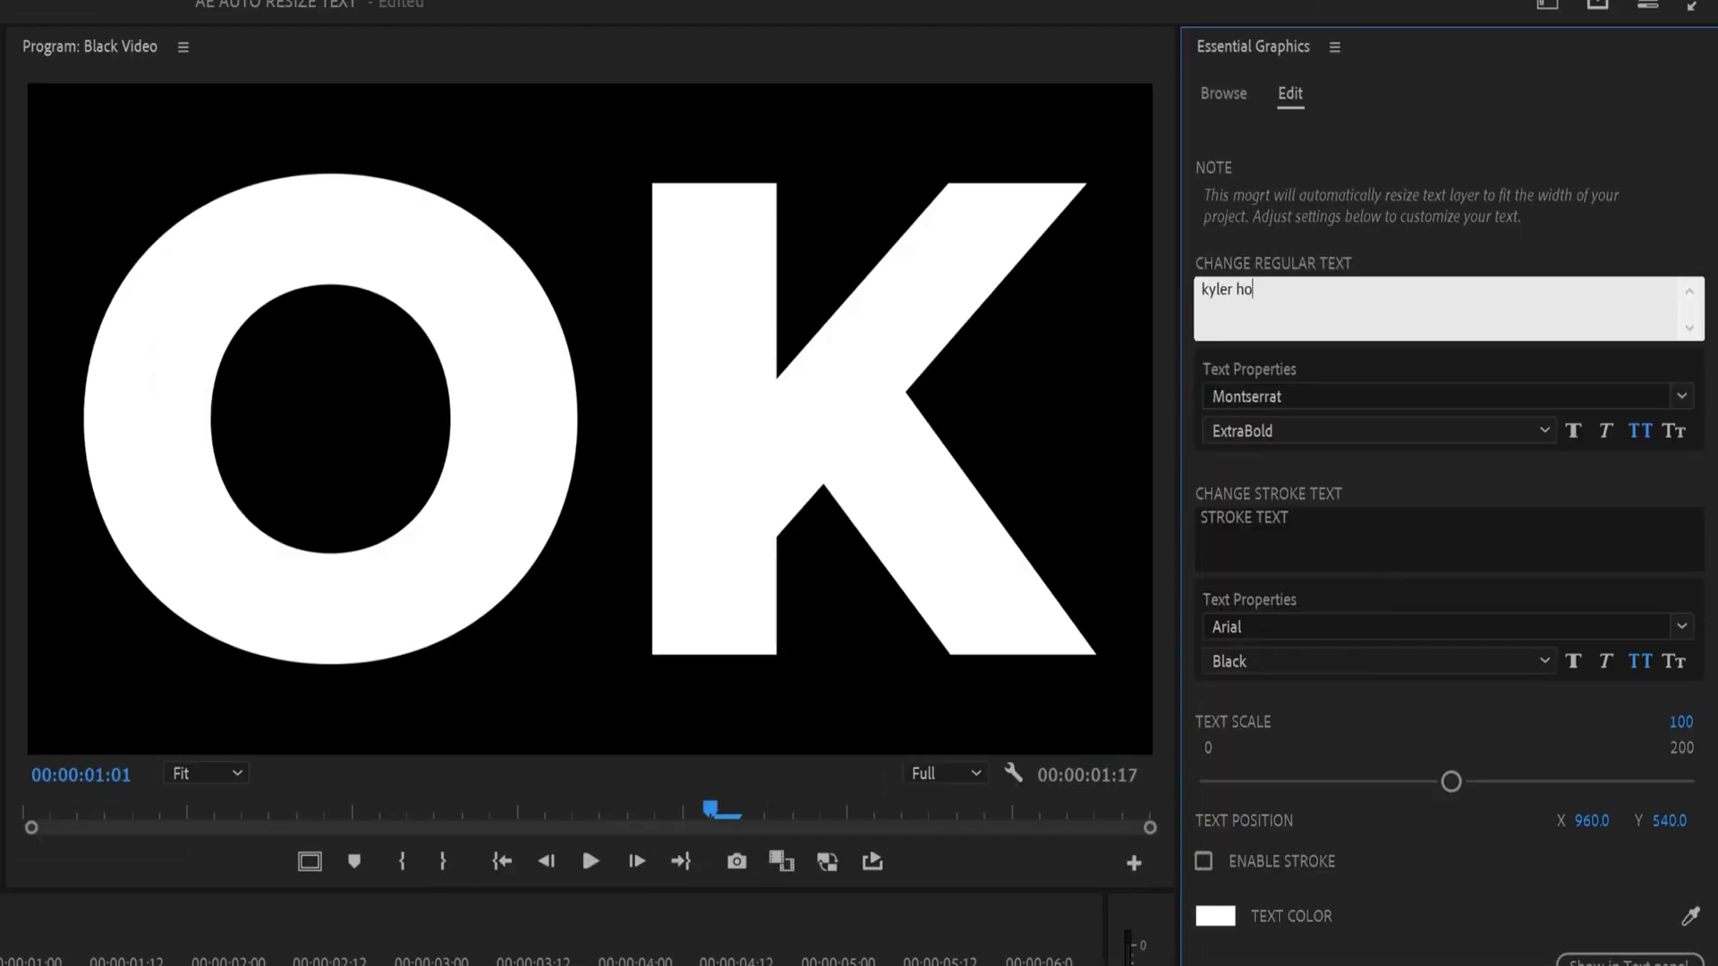
key(ctrl+a)
text(this is really cool please subscribe)
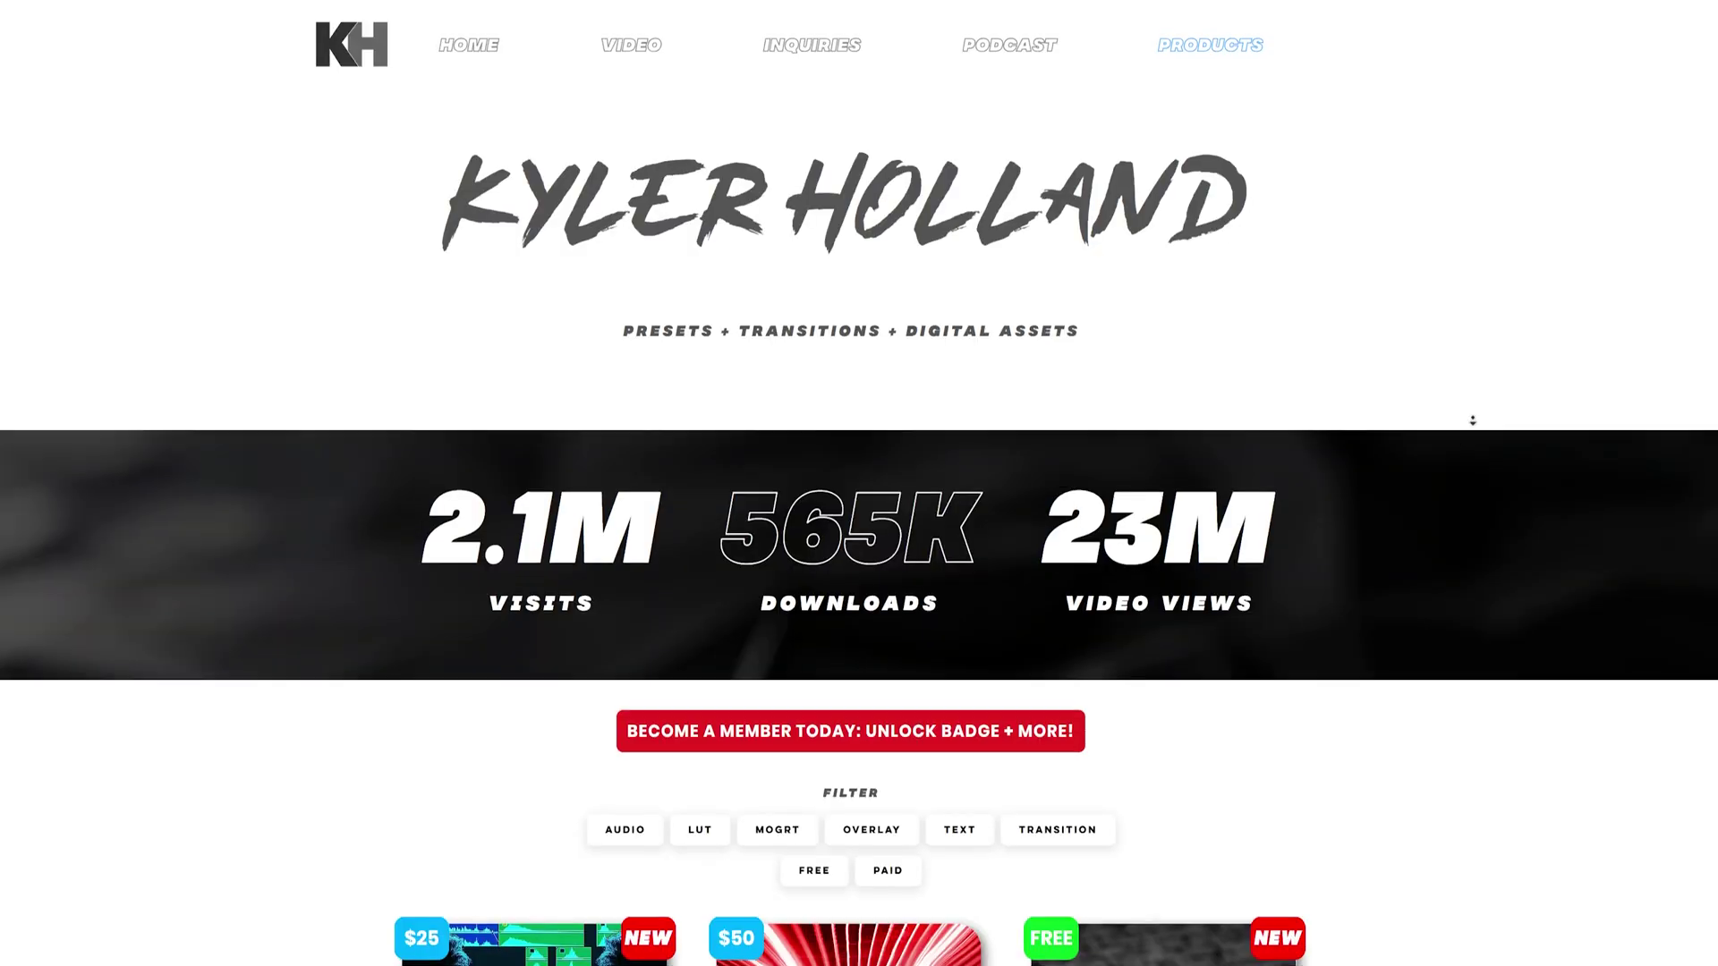
Browse the product grid, trying the MOGRT, PAID and FREE filters before clearing them
scroll(1459, 433, down, 2)
scroll(1471, 463, down, 6)
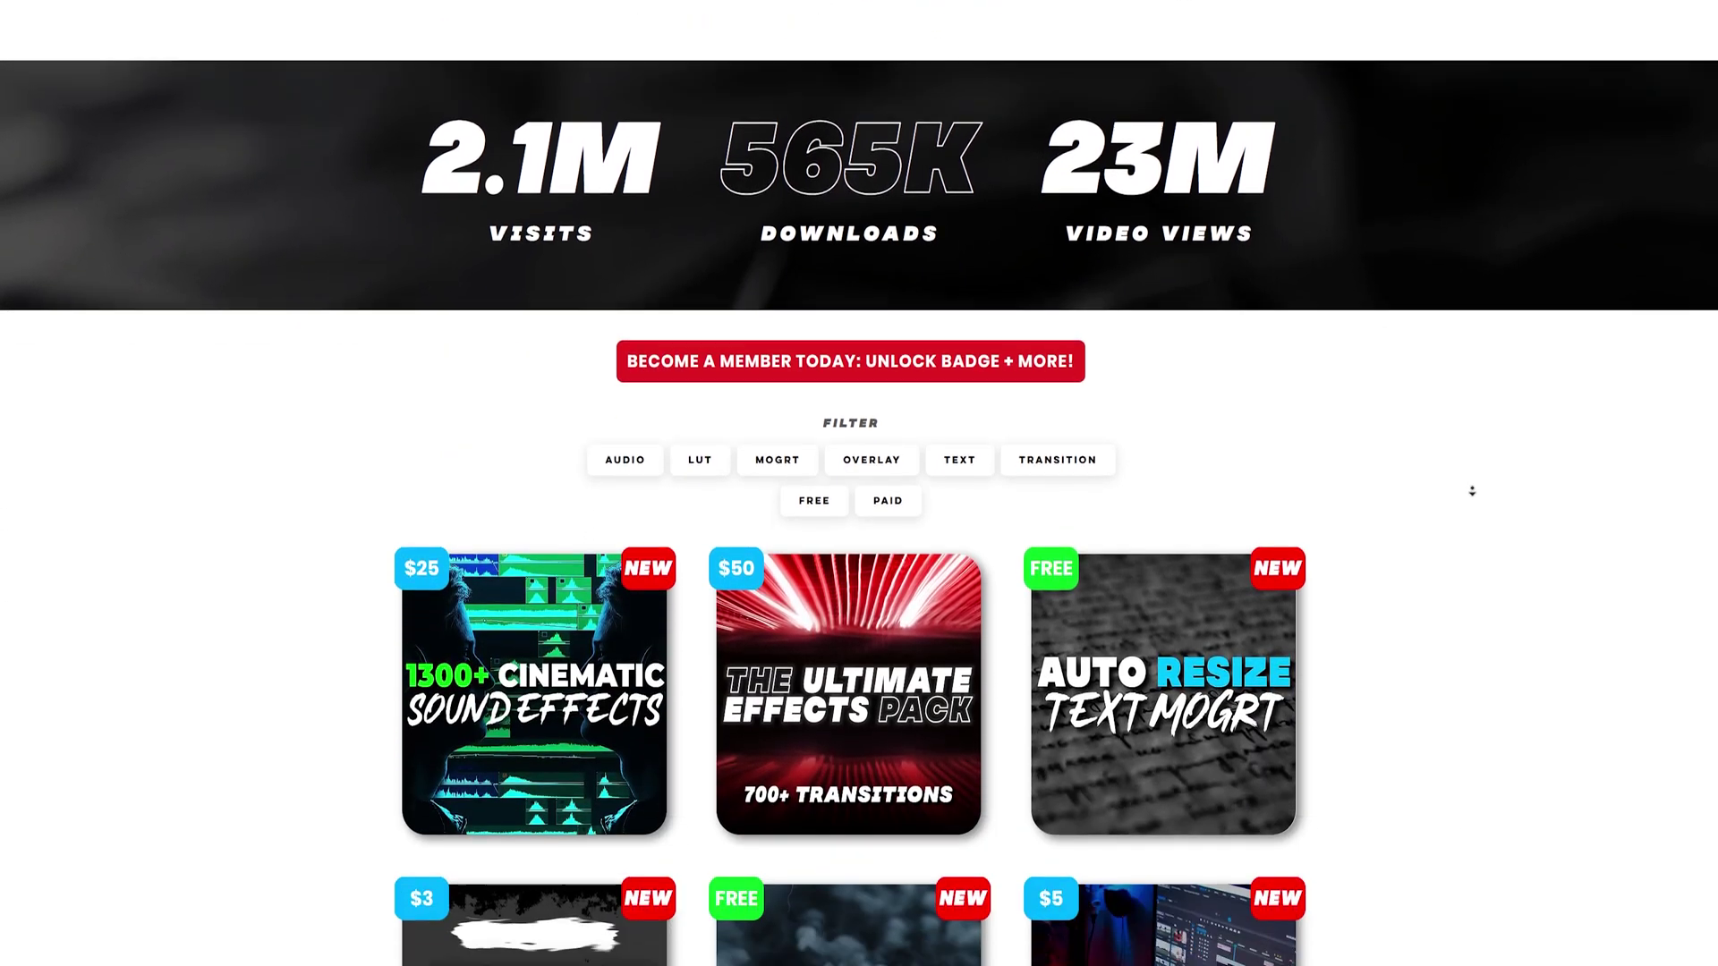
scroll(1471, 491, down, 9)
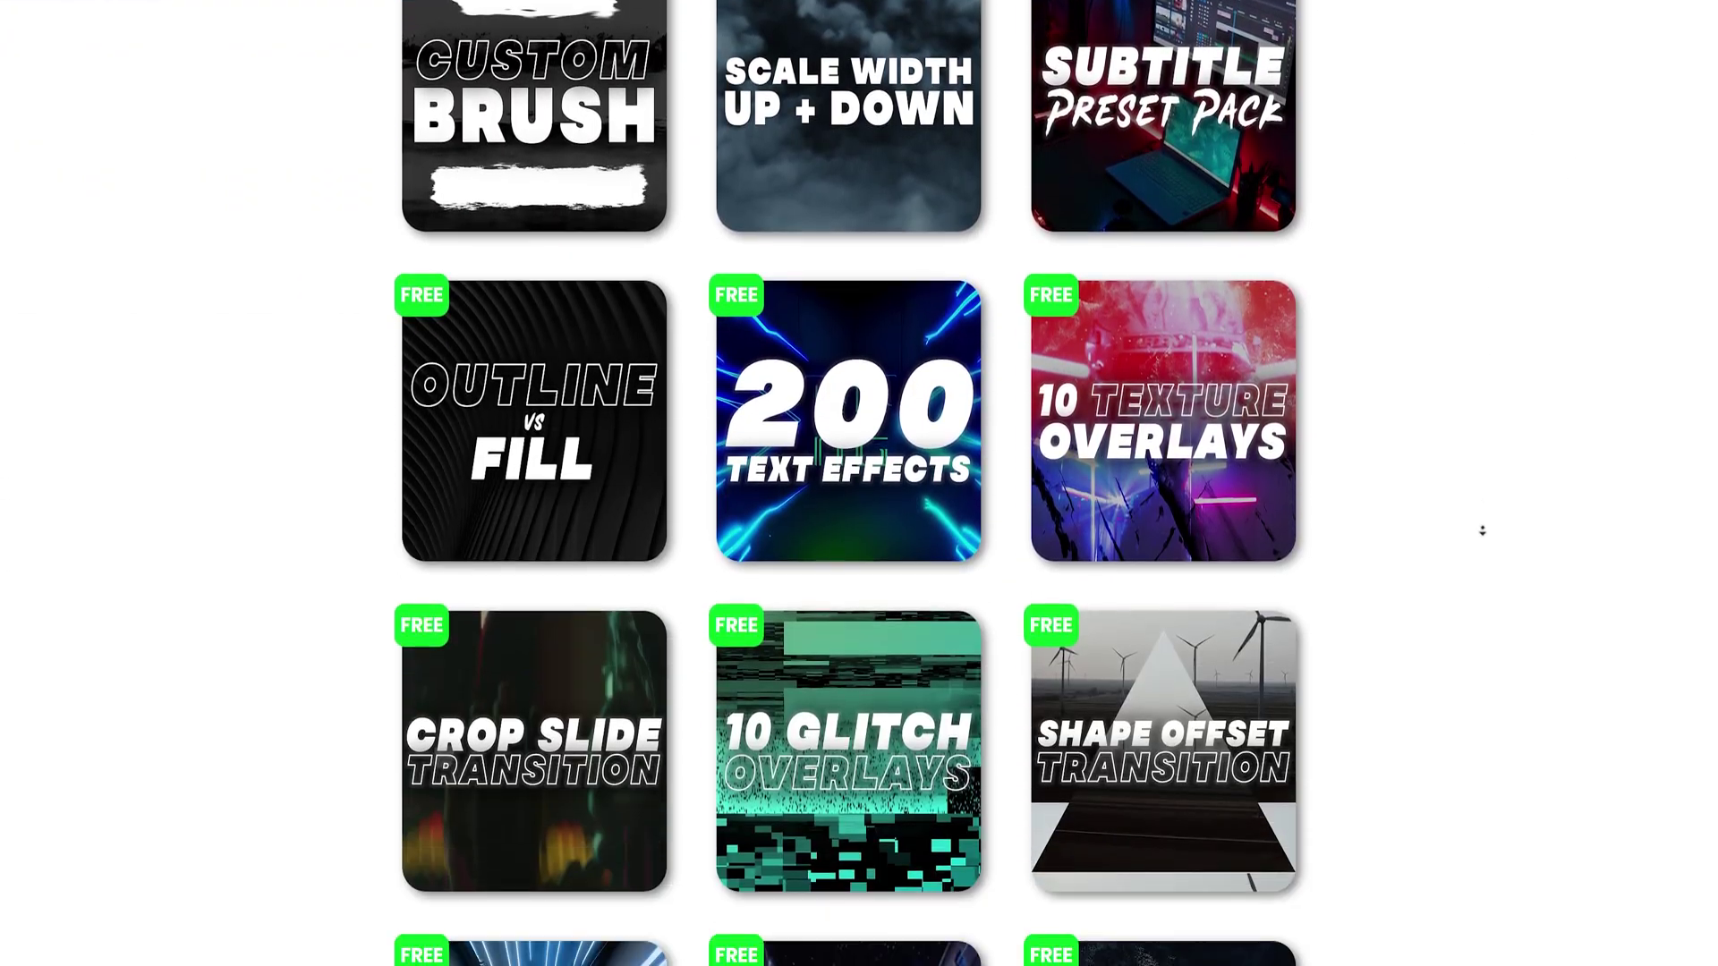
scroll(1480, 537, up, 14)
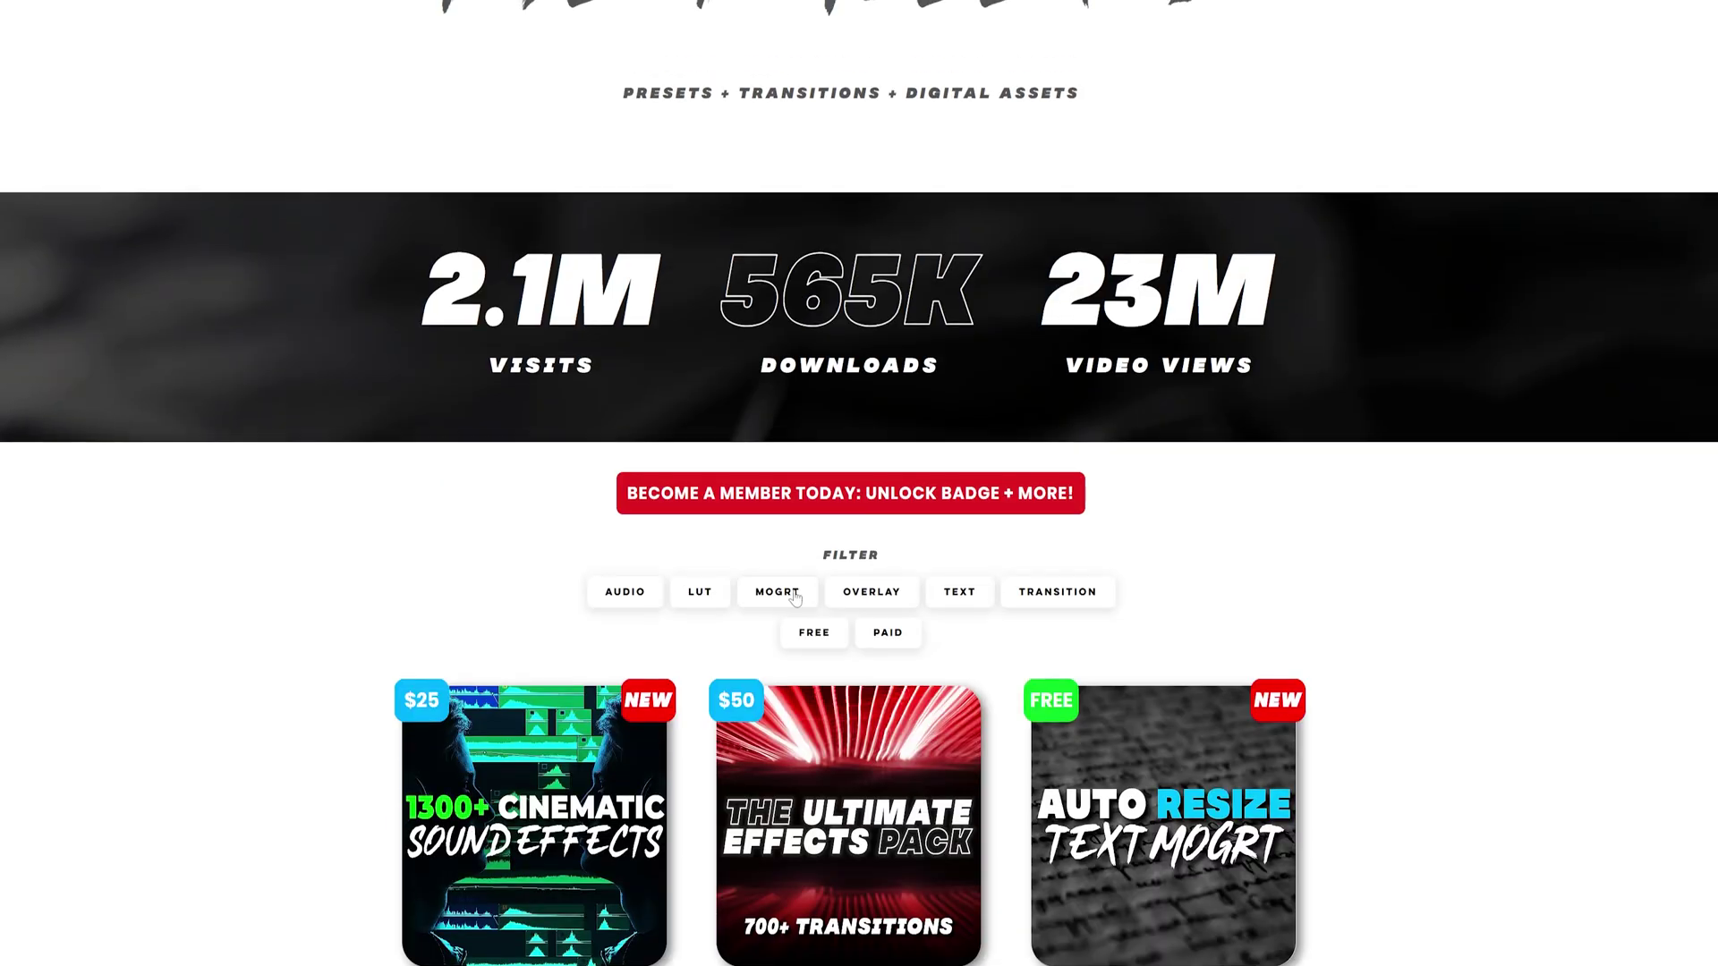
click(795, 597)
scroll(795, 597, down, 2)
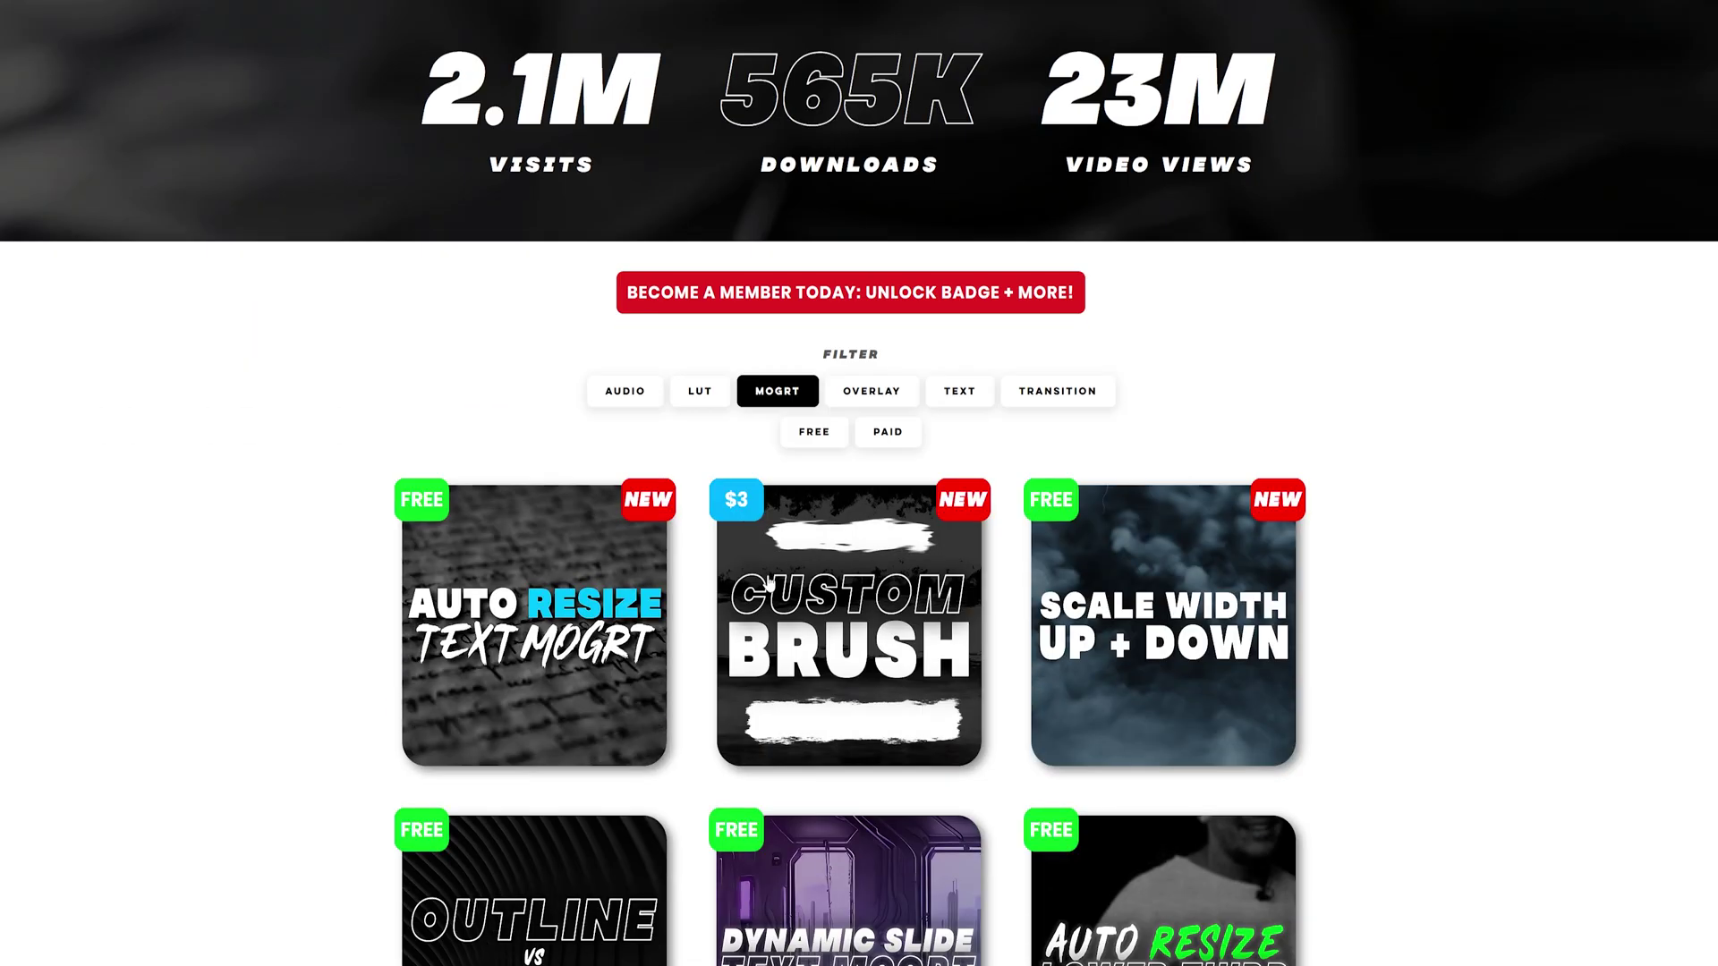
click(760, 392)
click(888, 433)
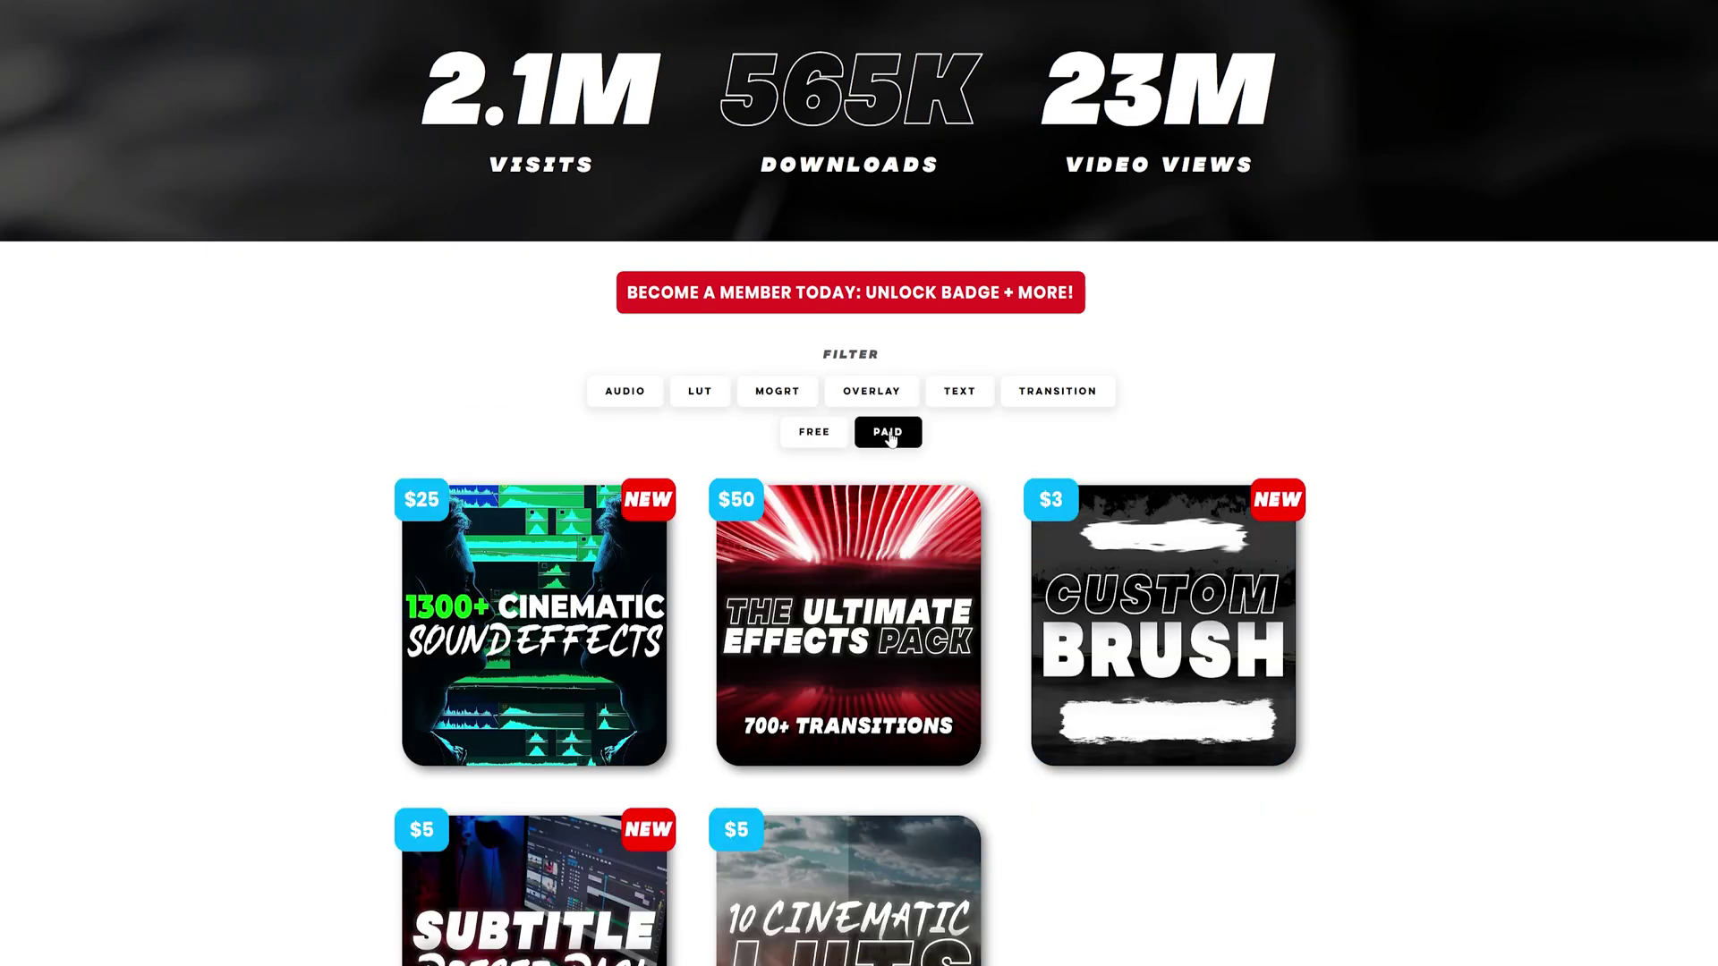
click(825, 440)
click(828, 439)
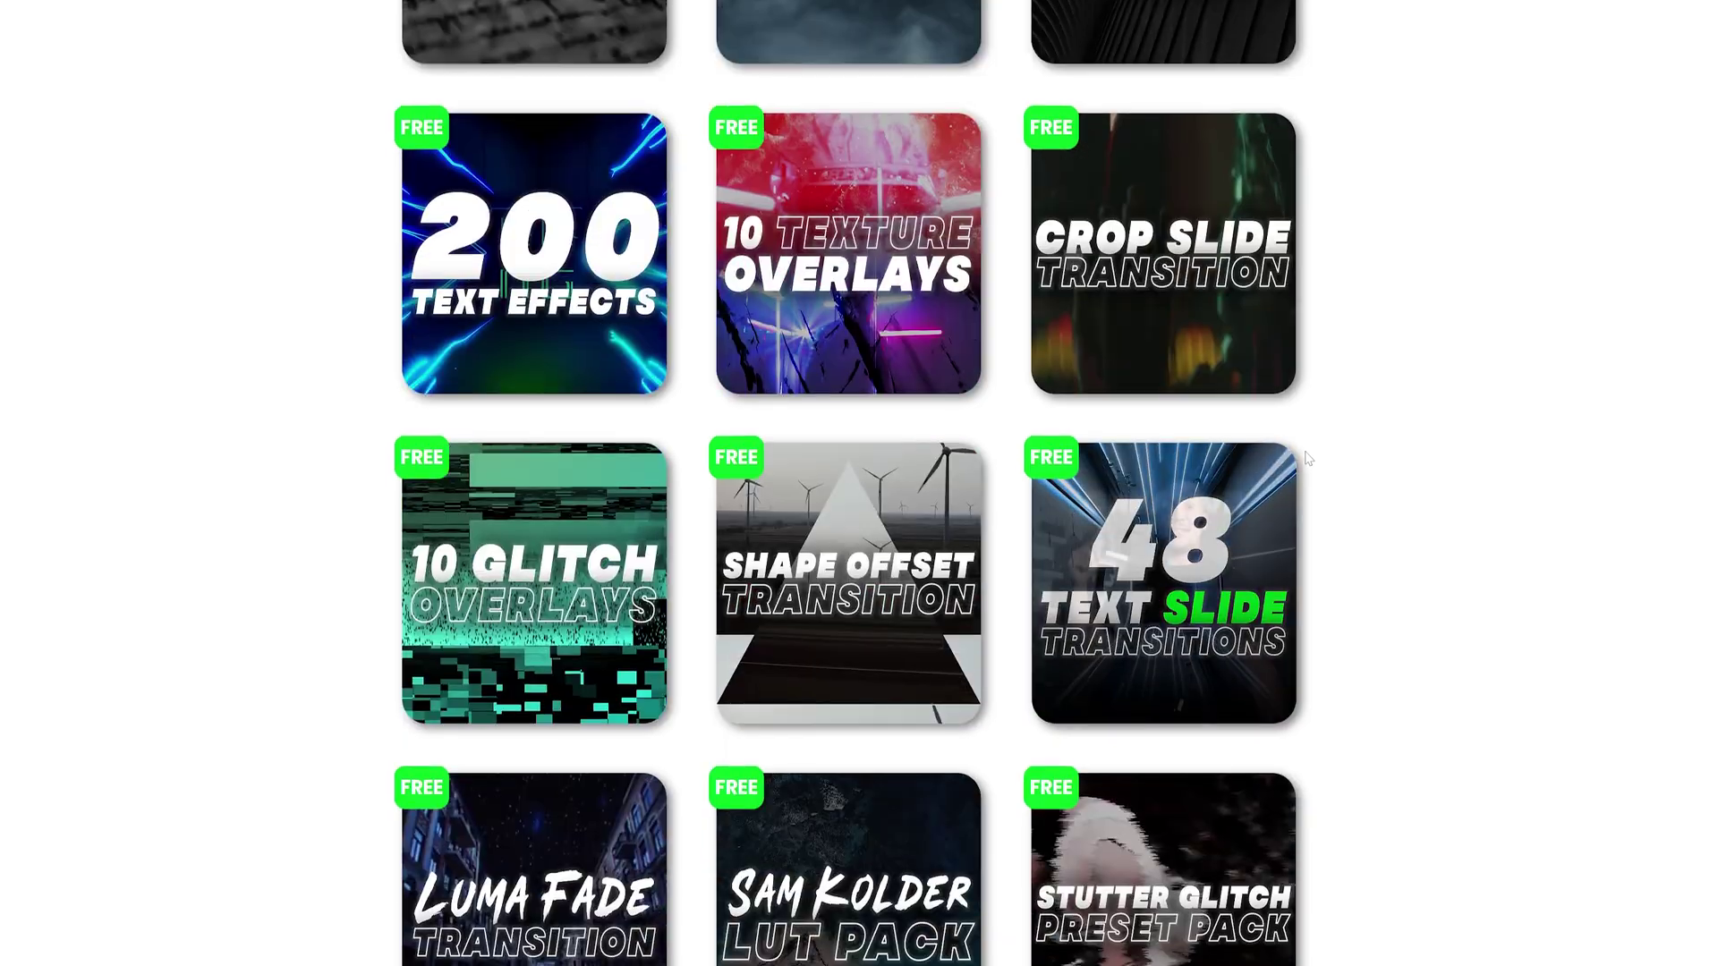
Open the AUTO RESIZE TEXT MOGRT product page and scroll its details
scroll(850, 483, down, 4)
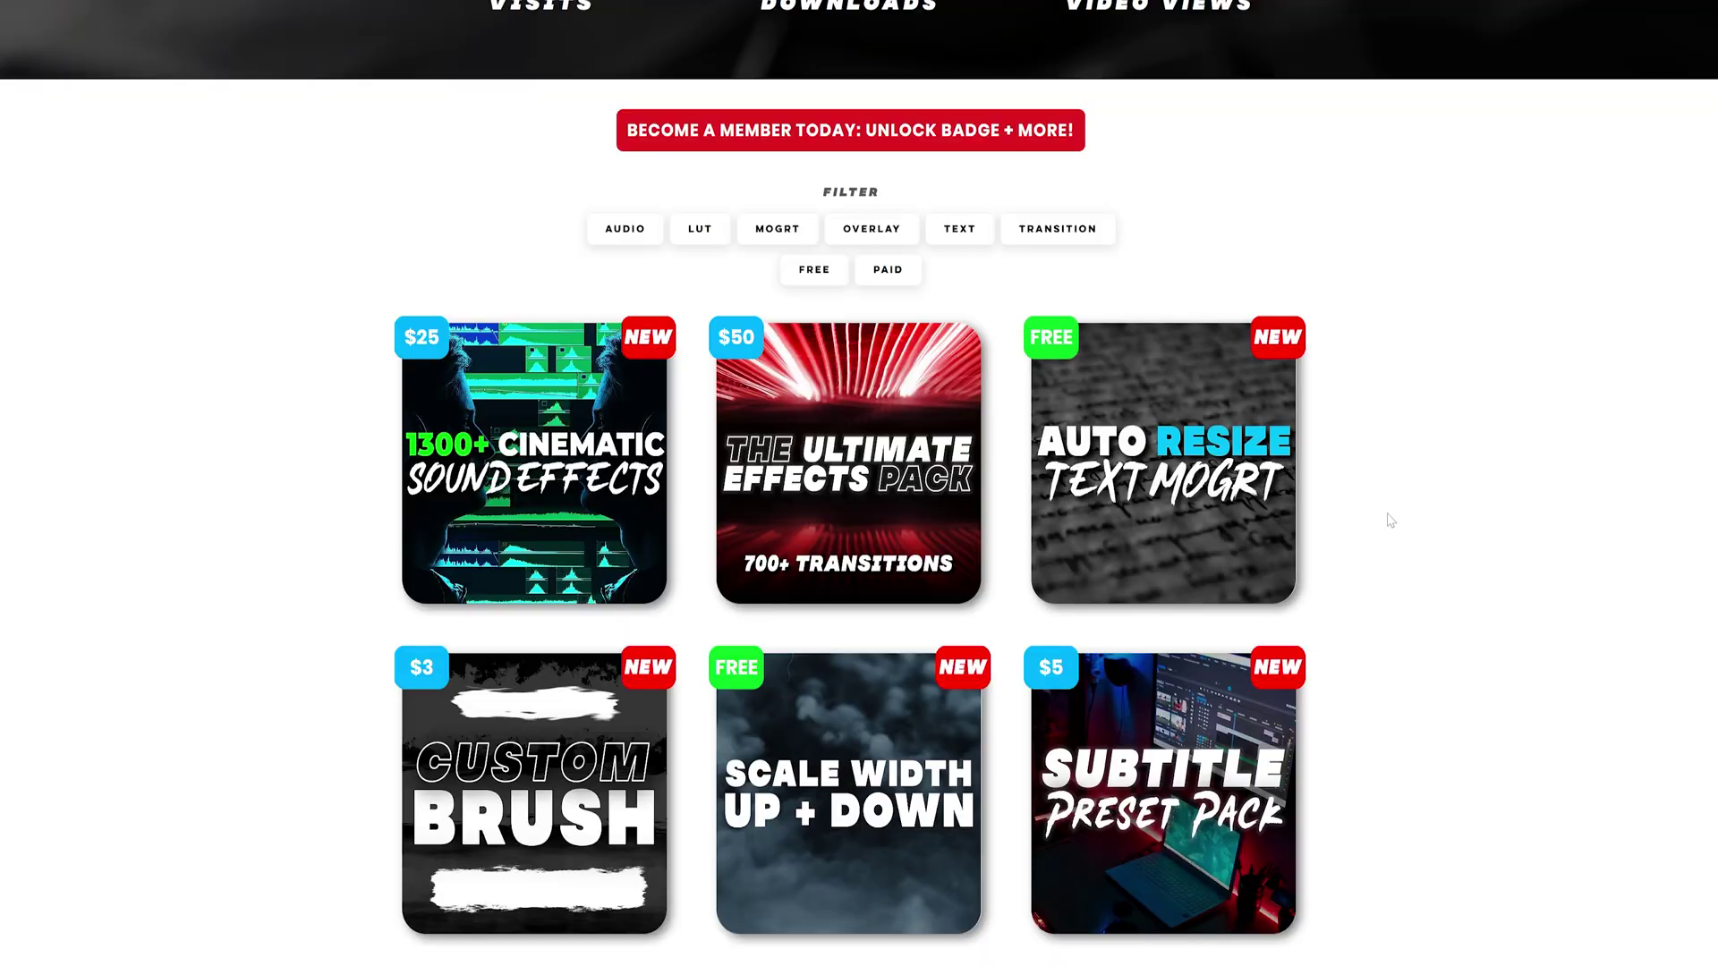
click(1182, 505)
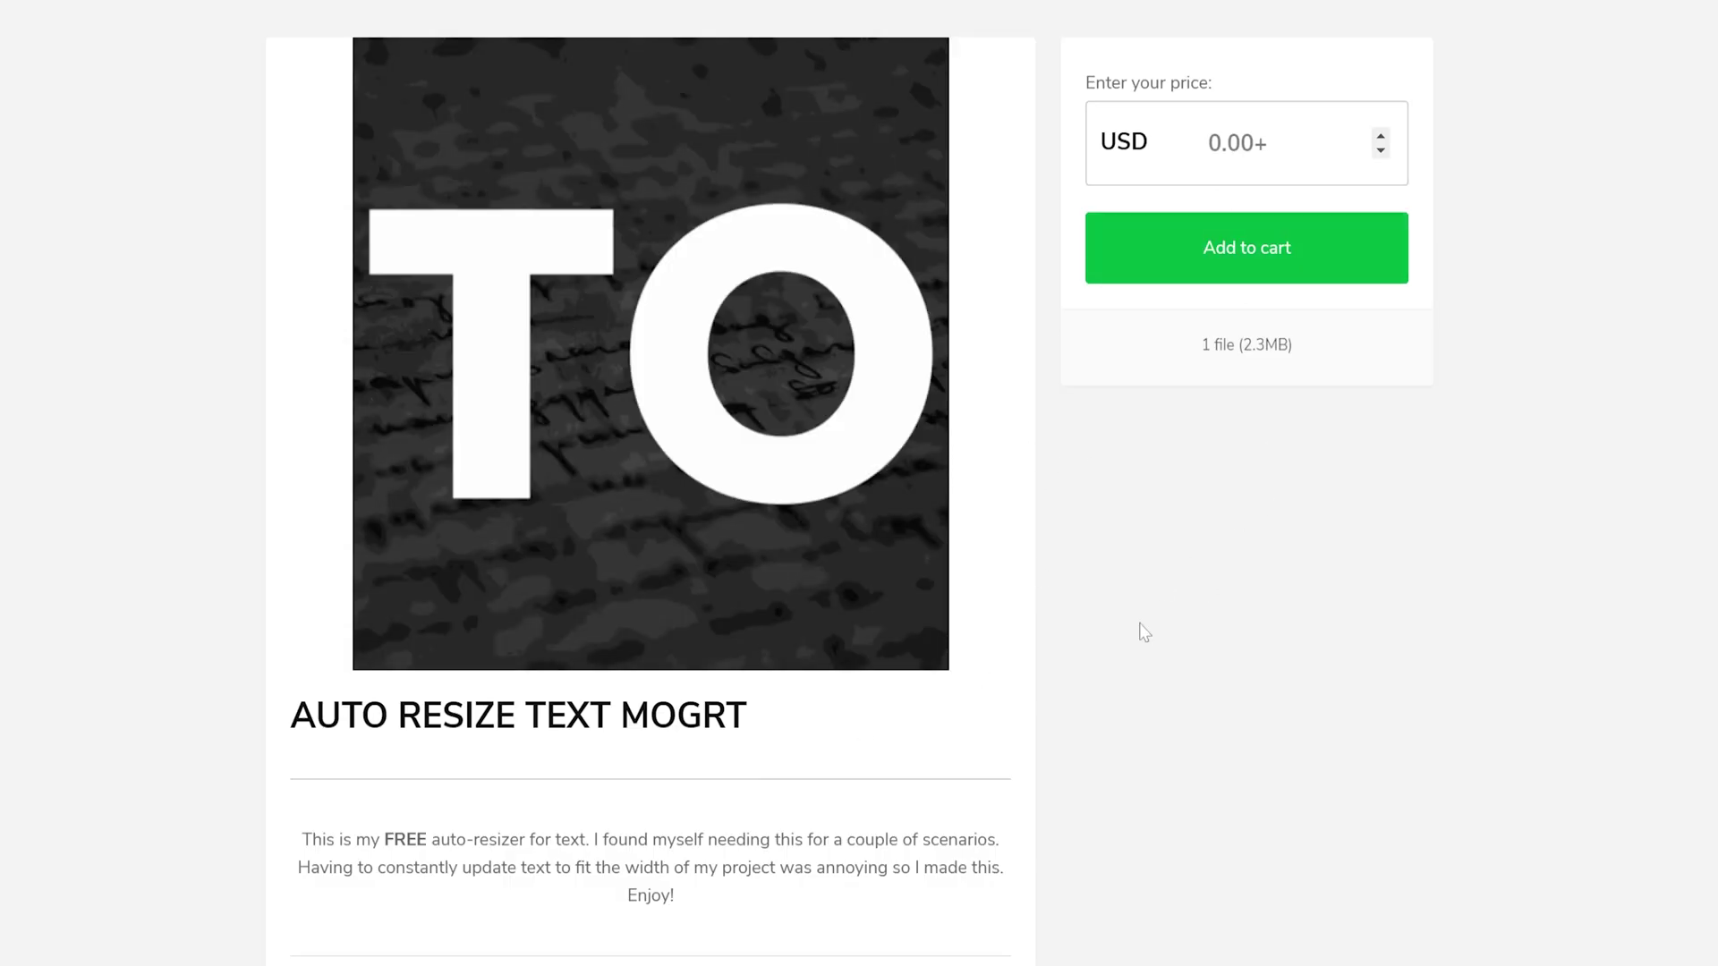
scroll(1118, 626, down, 6)
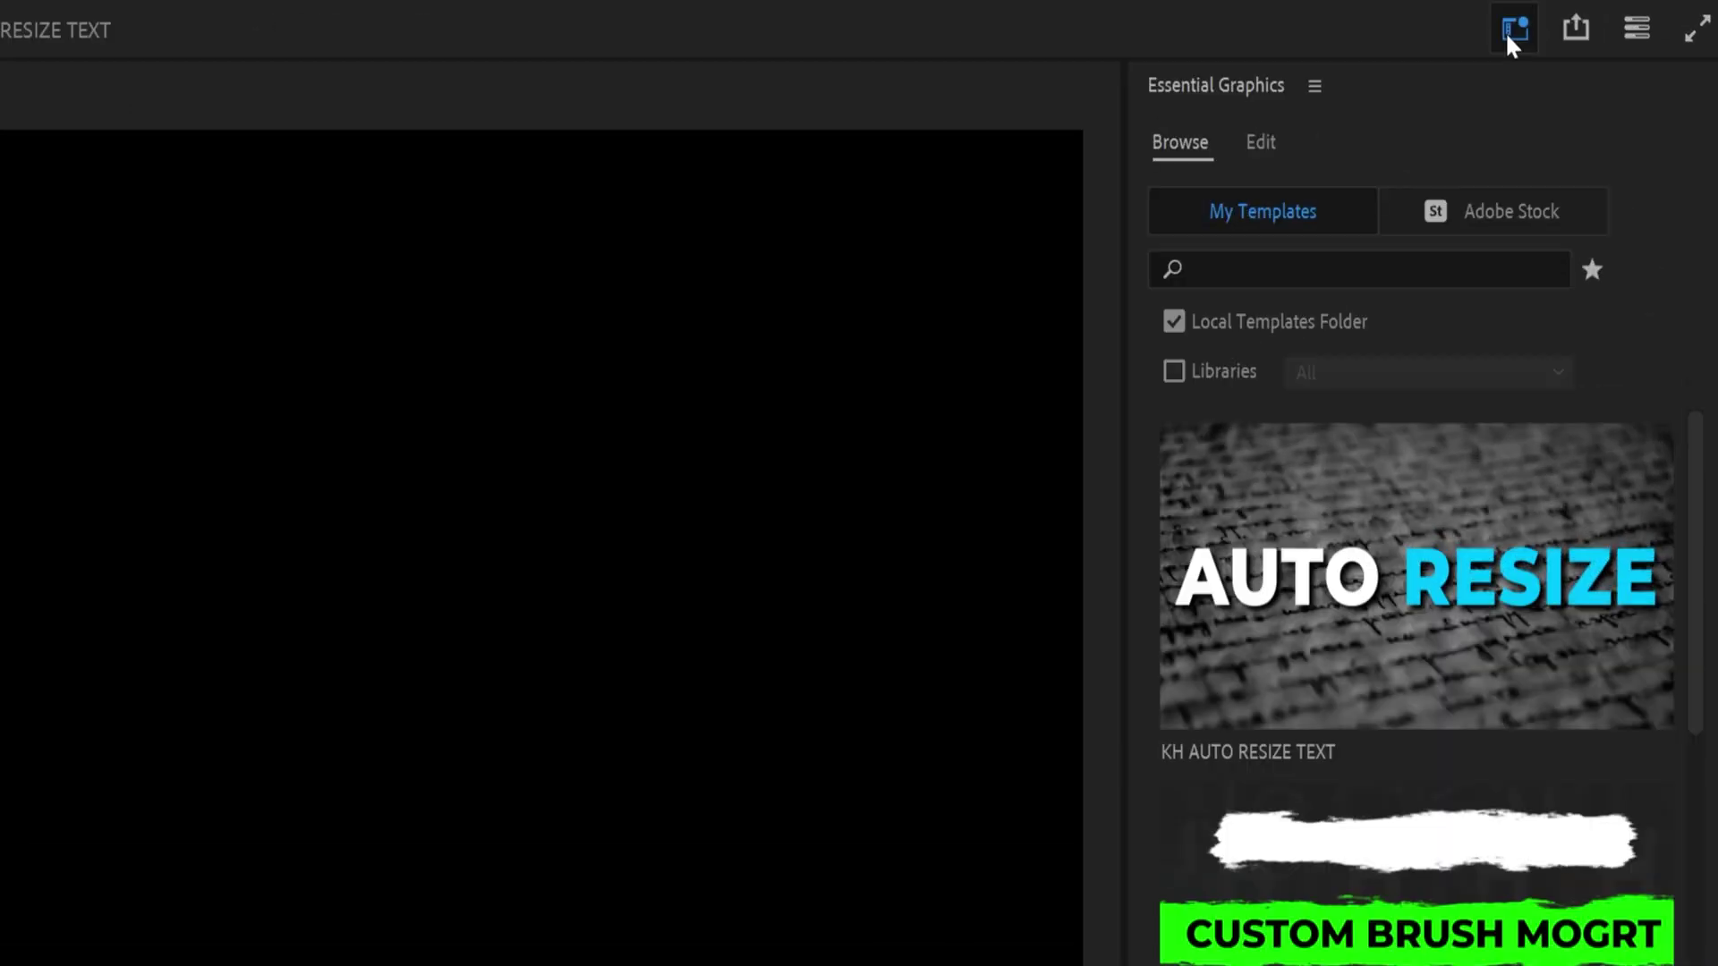
click(1607, 42)
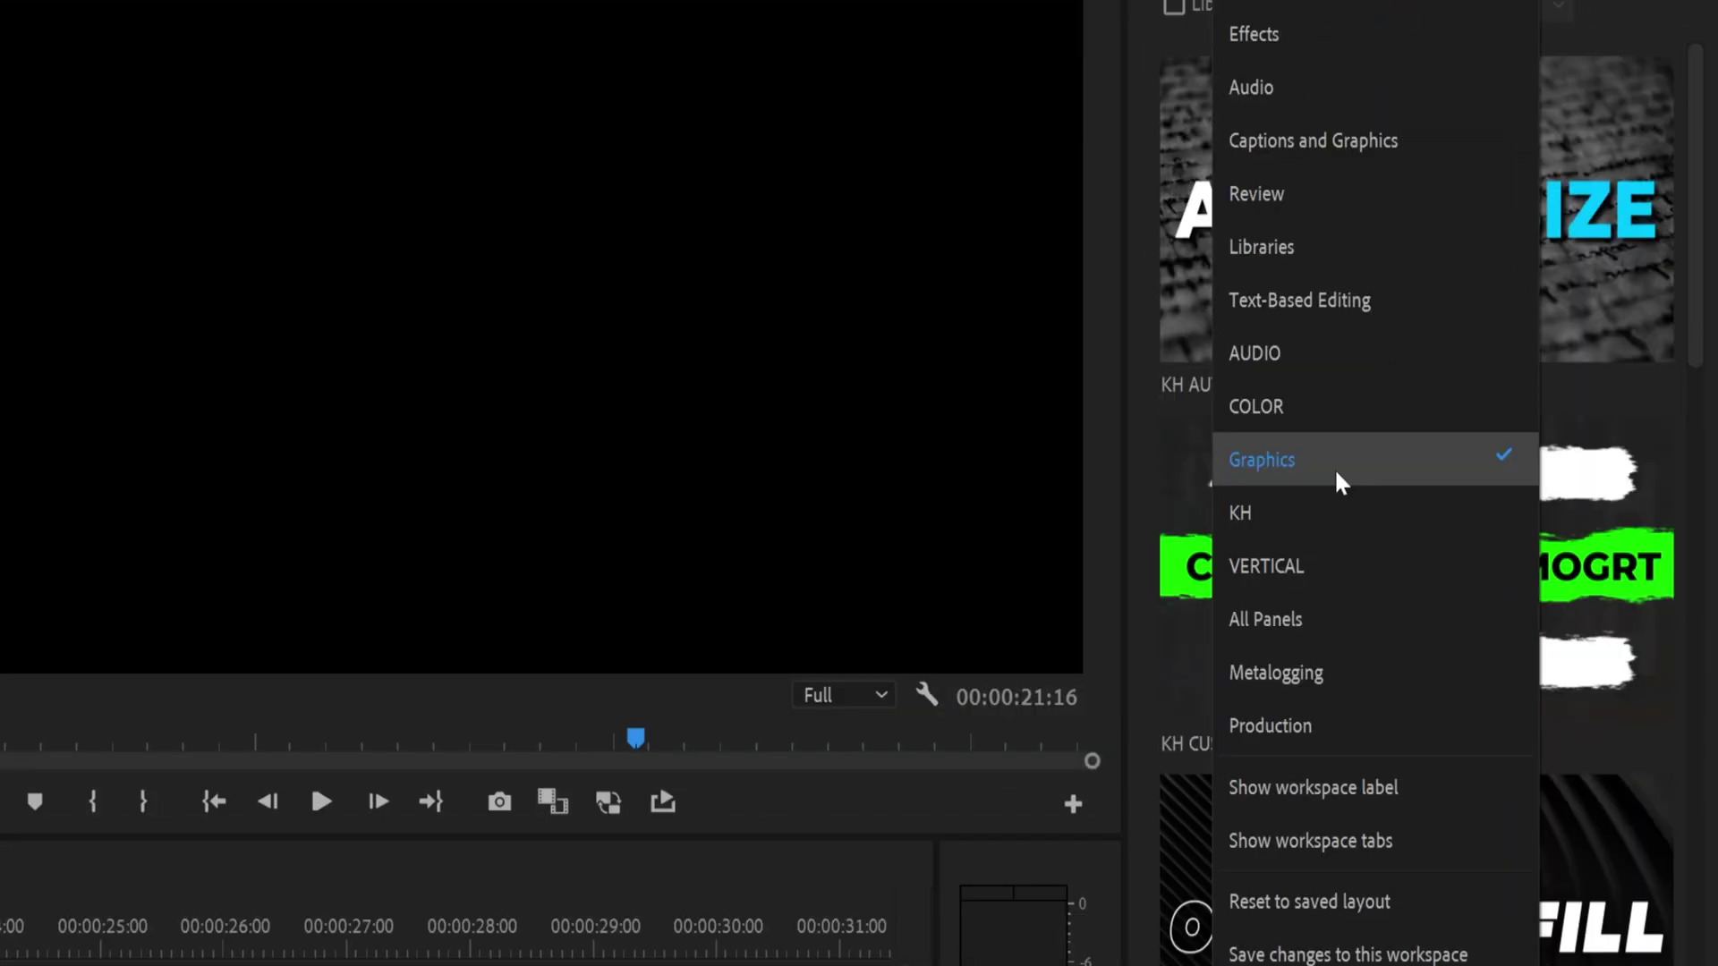
click(1334, 465)
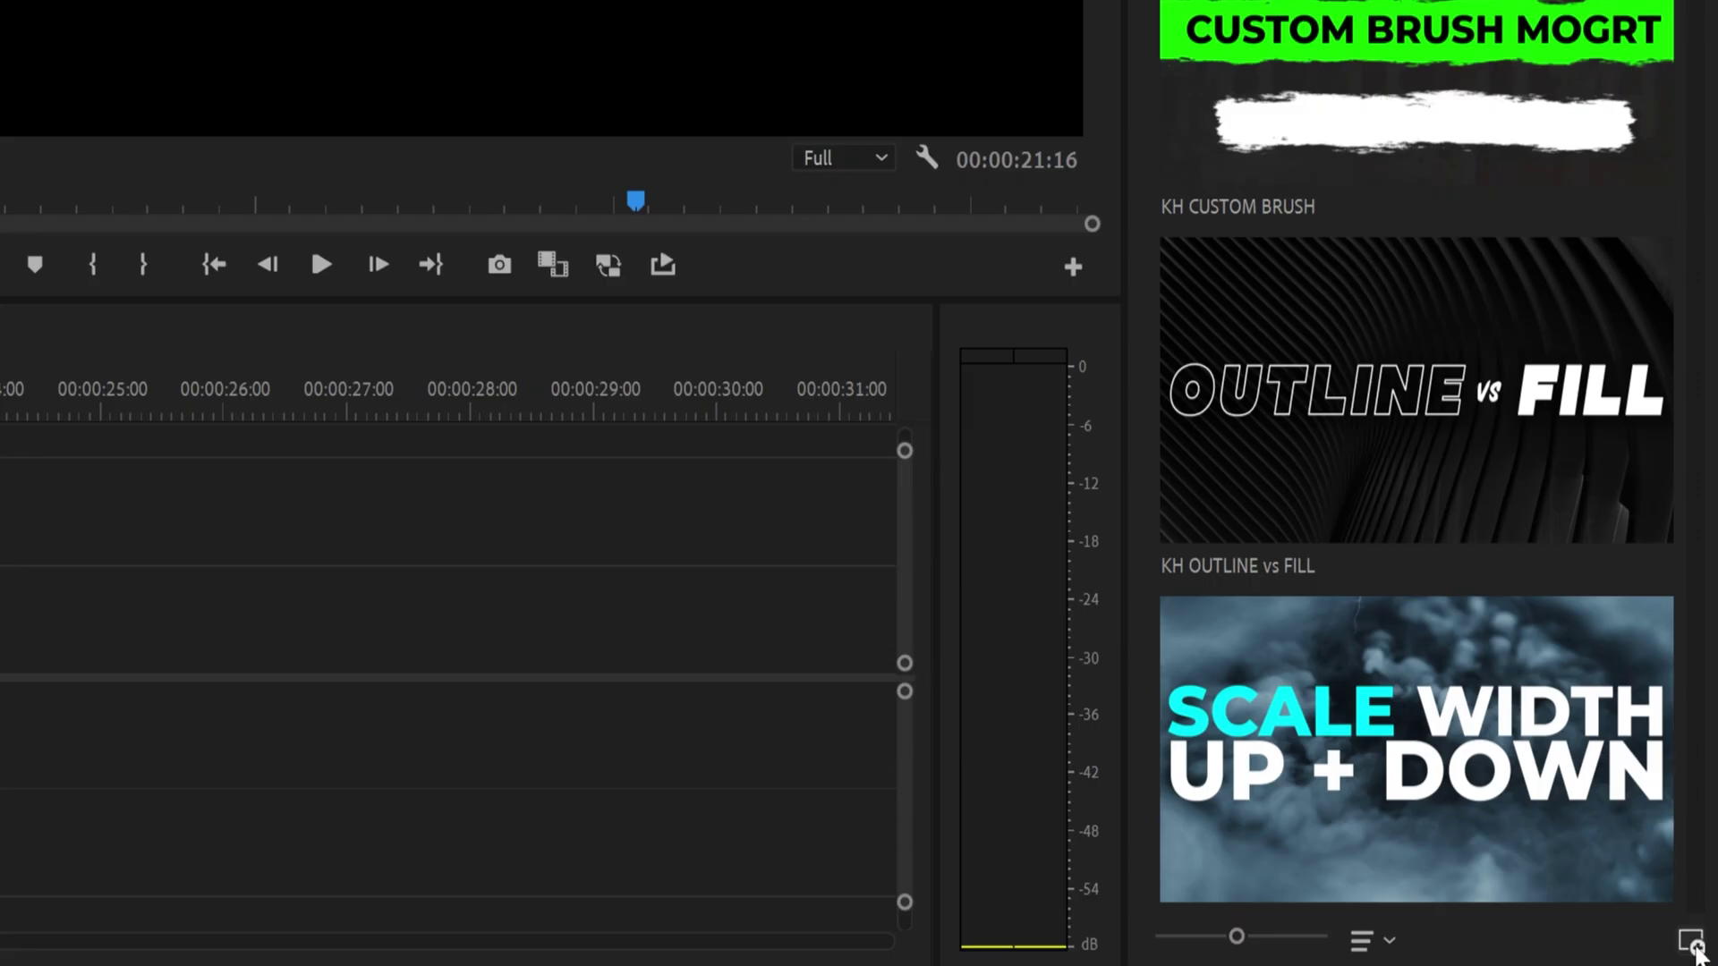
click(1694, 945)
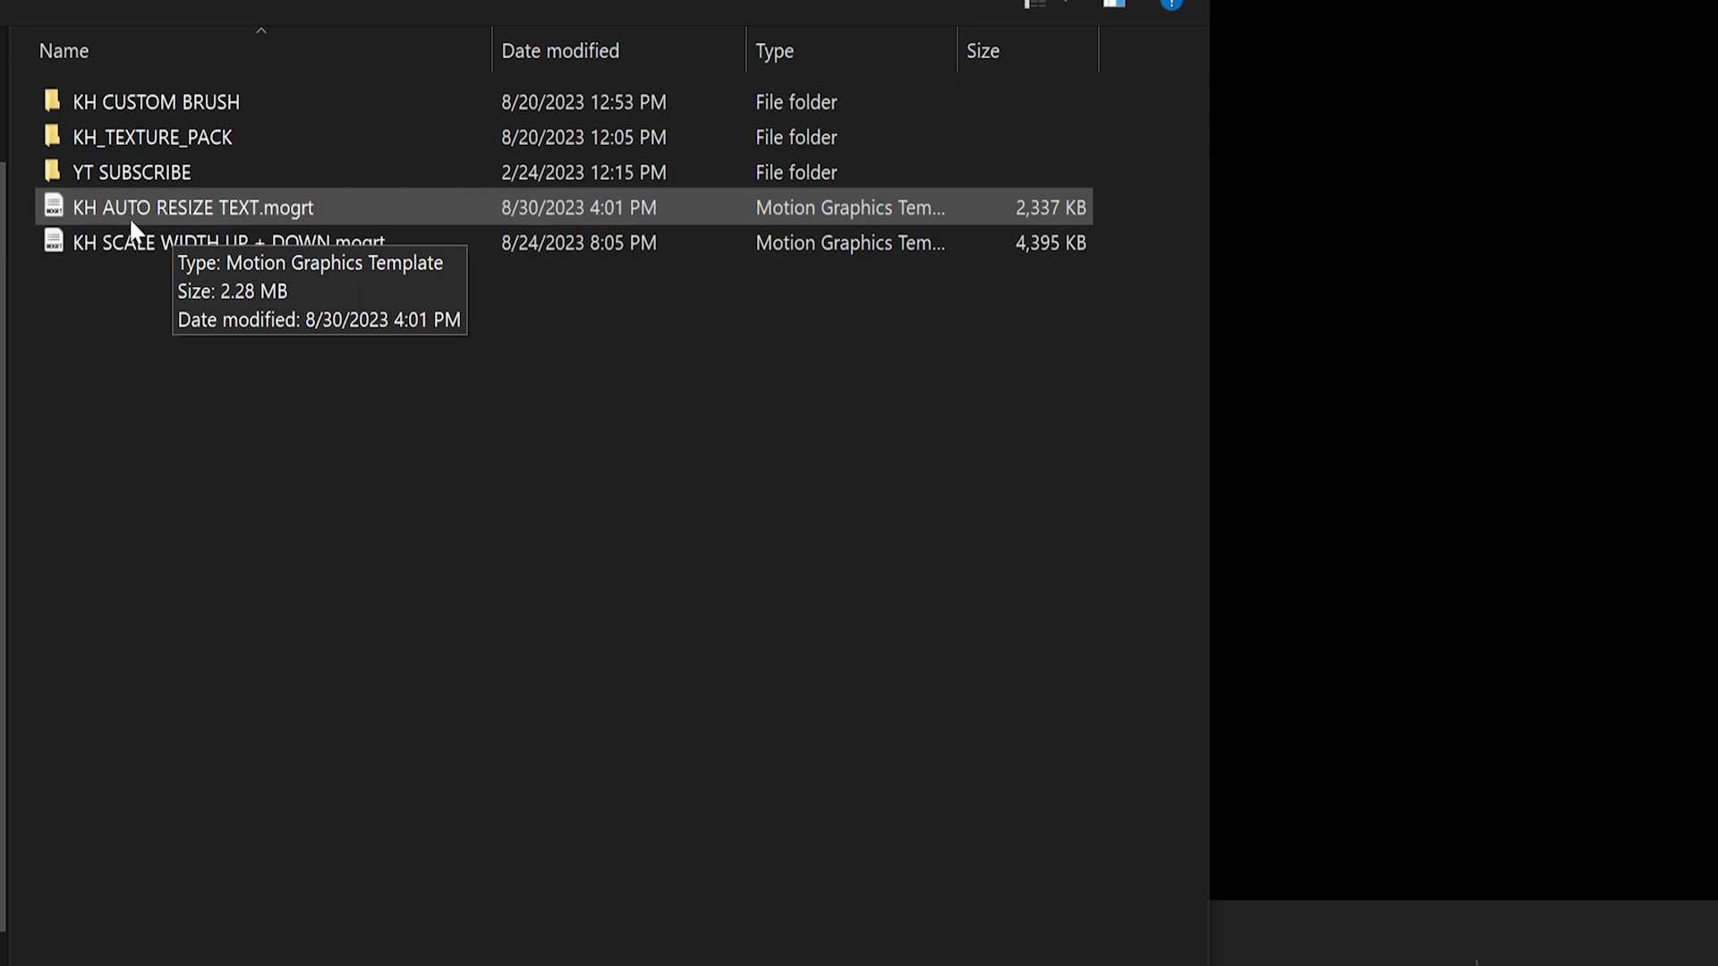
click(1131, 791)
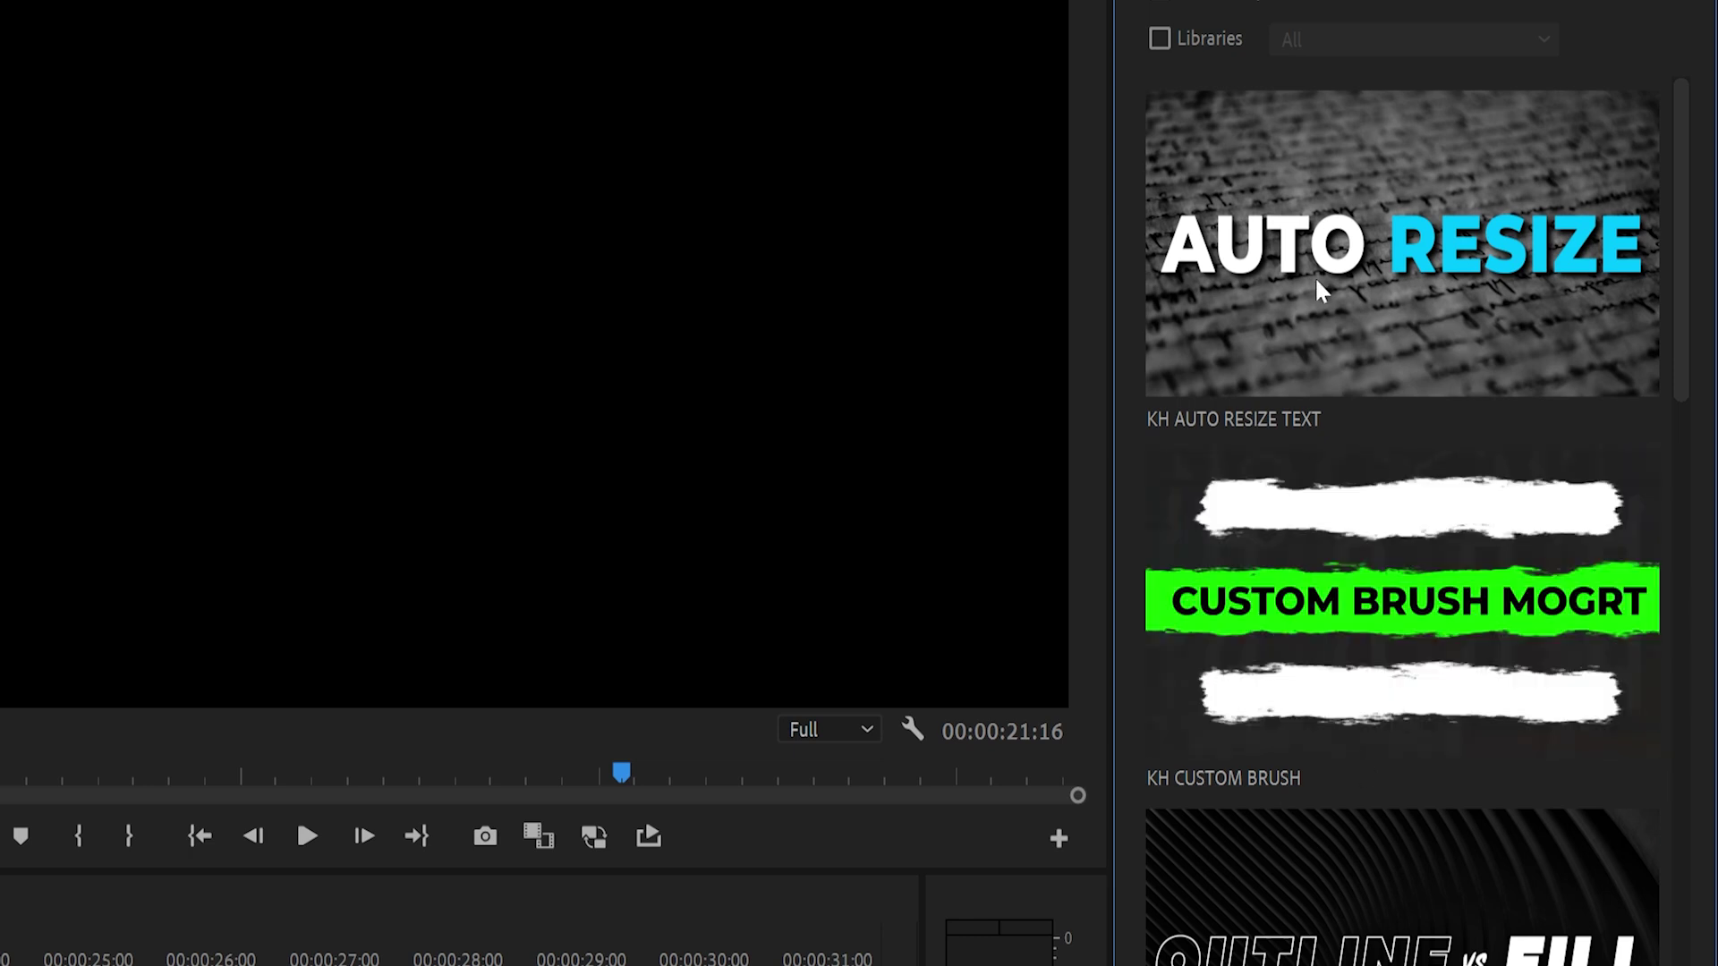
drag(1320, 288, 575, 491)
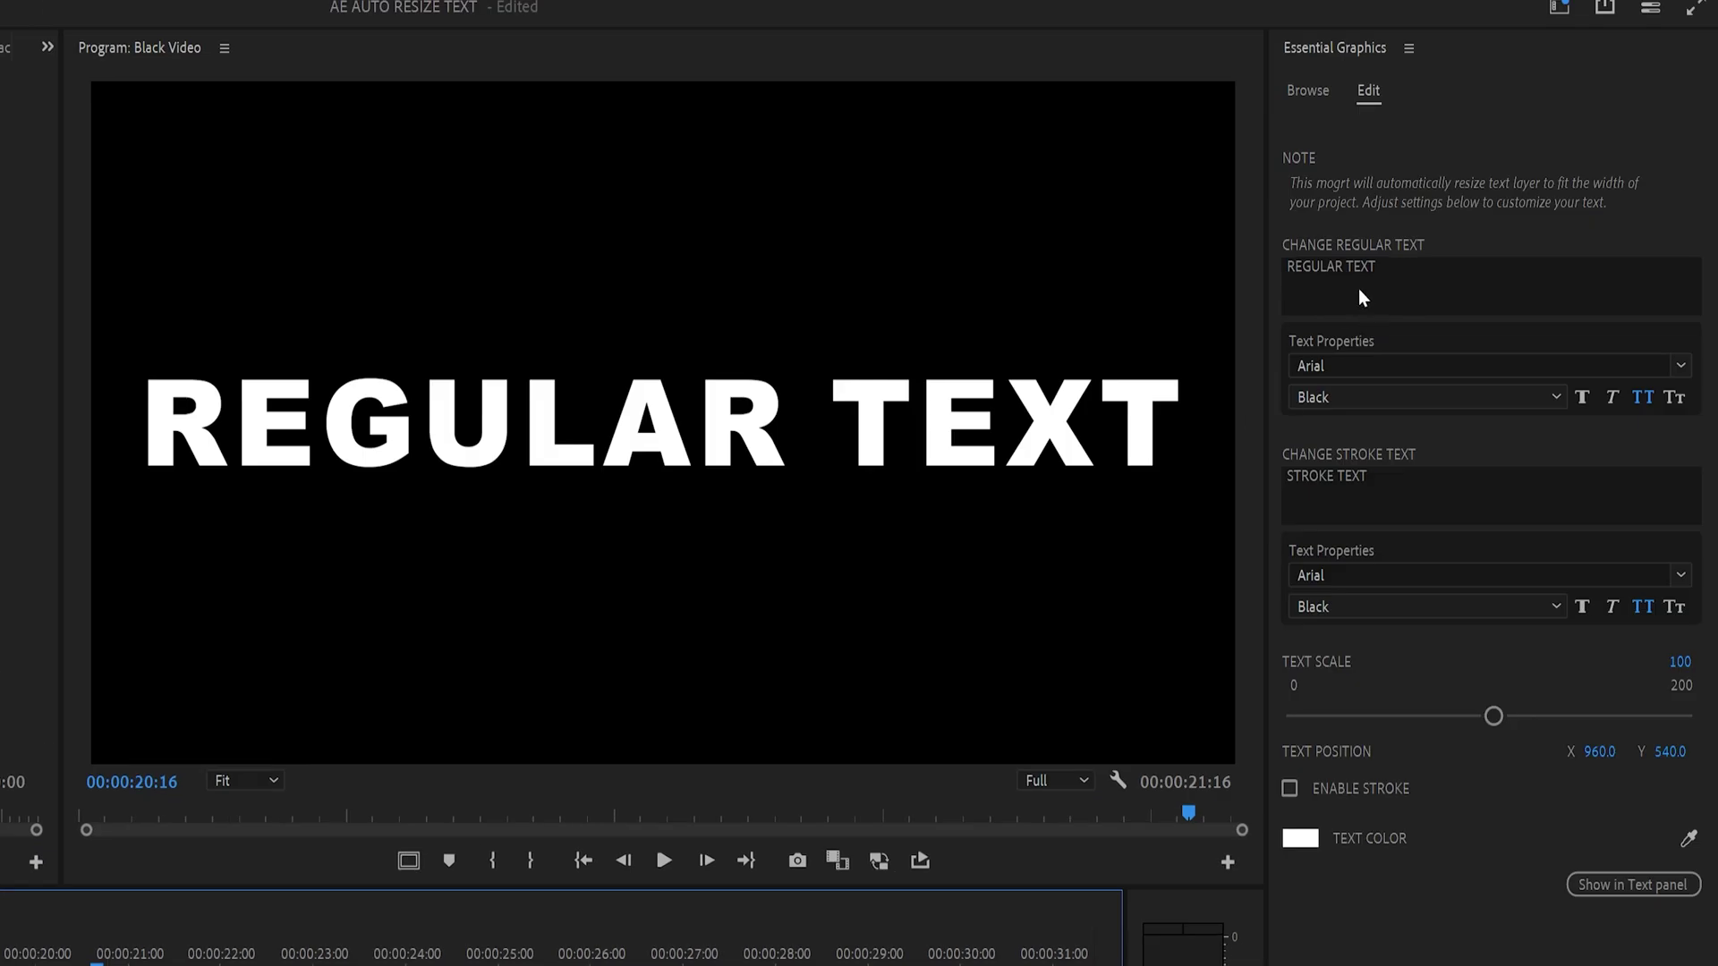
Replace the stroke text with the creator's first name and enable the stroke
click(1399, 283)
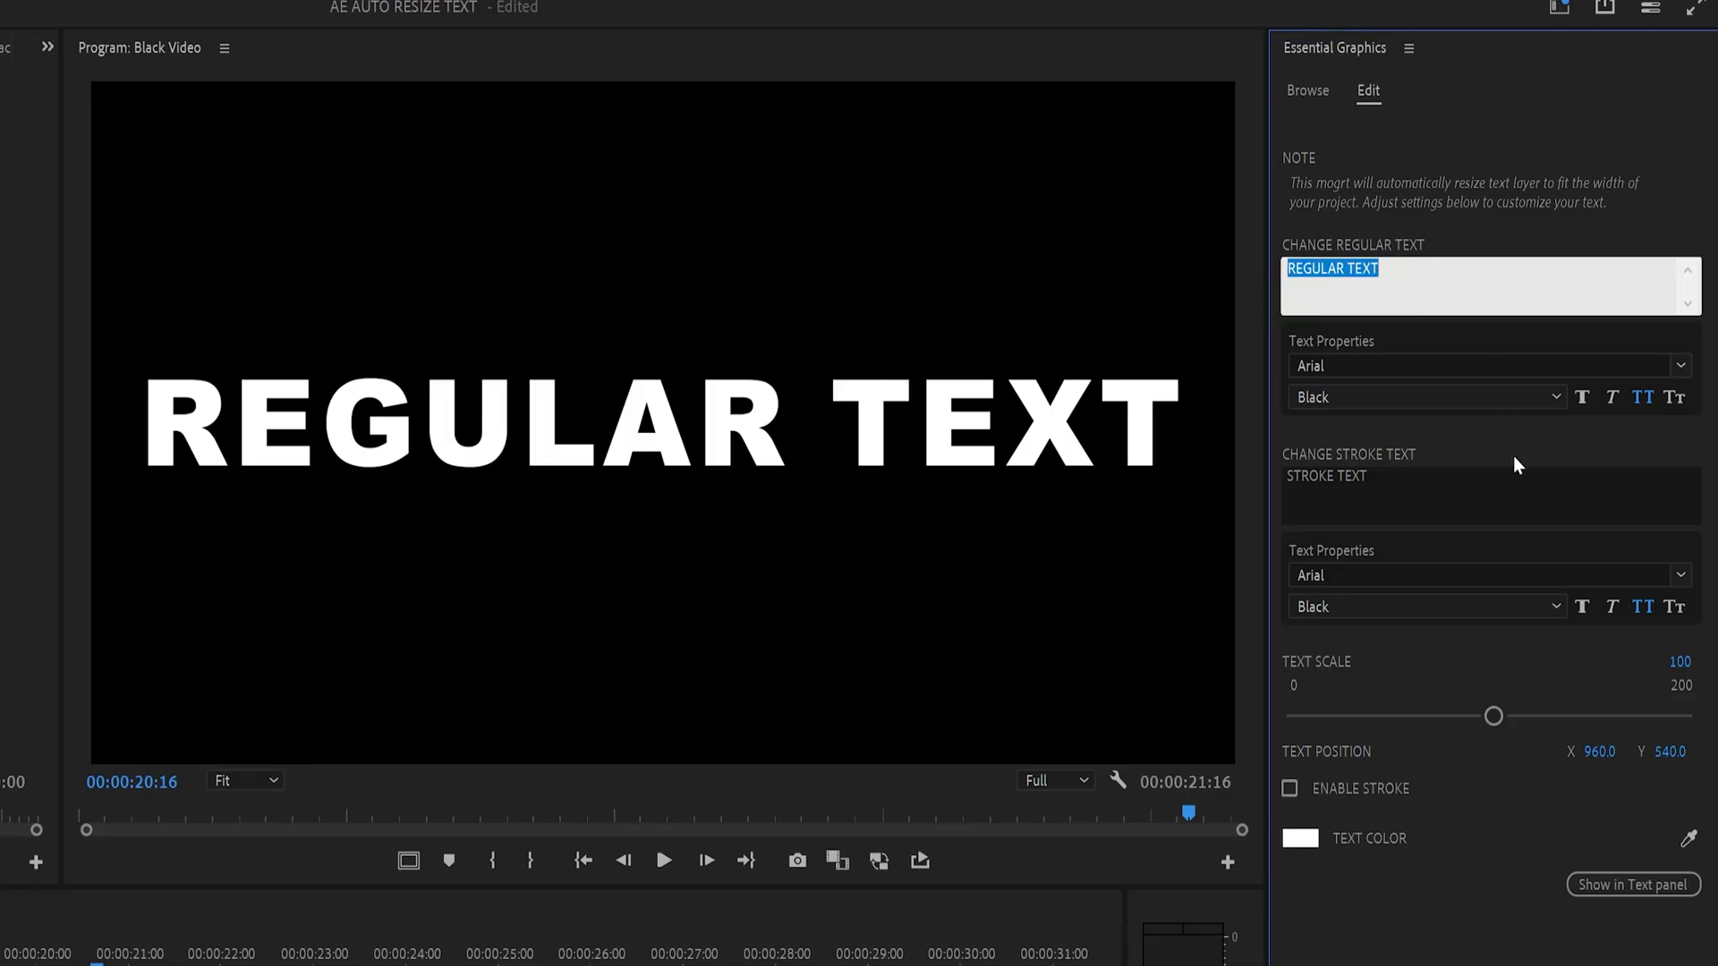
click(1429, 493)
text(kyler holland)
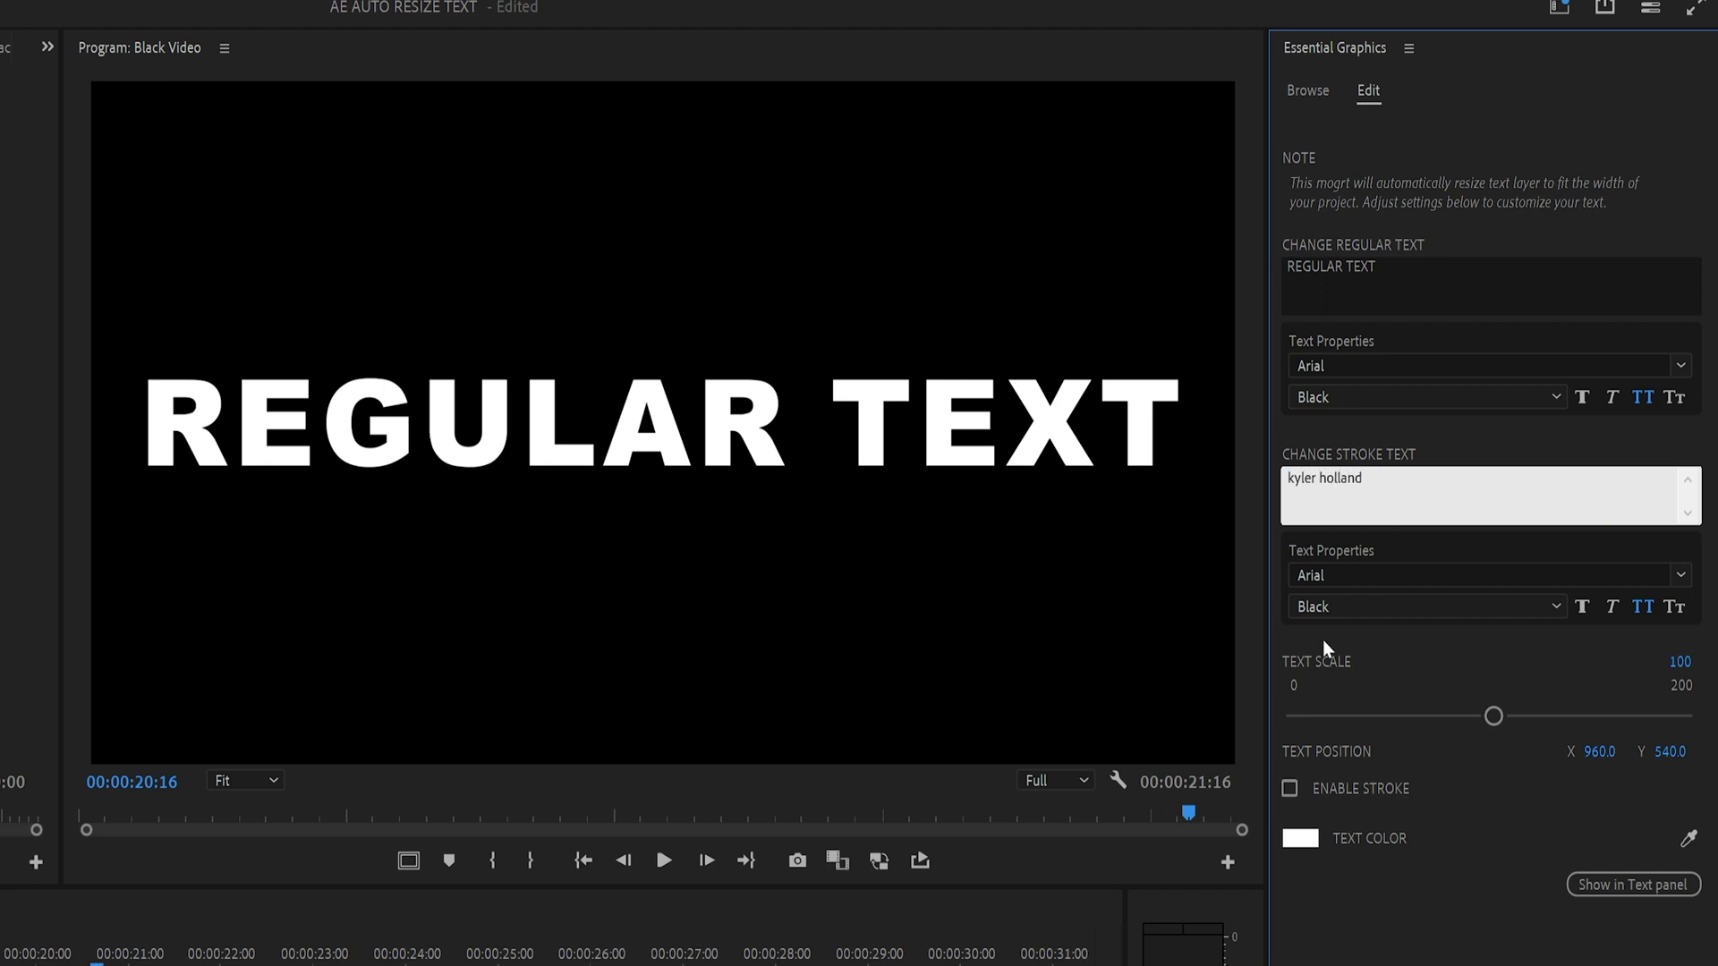
click(1350, 733)
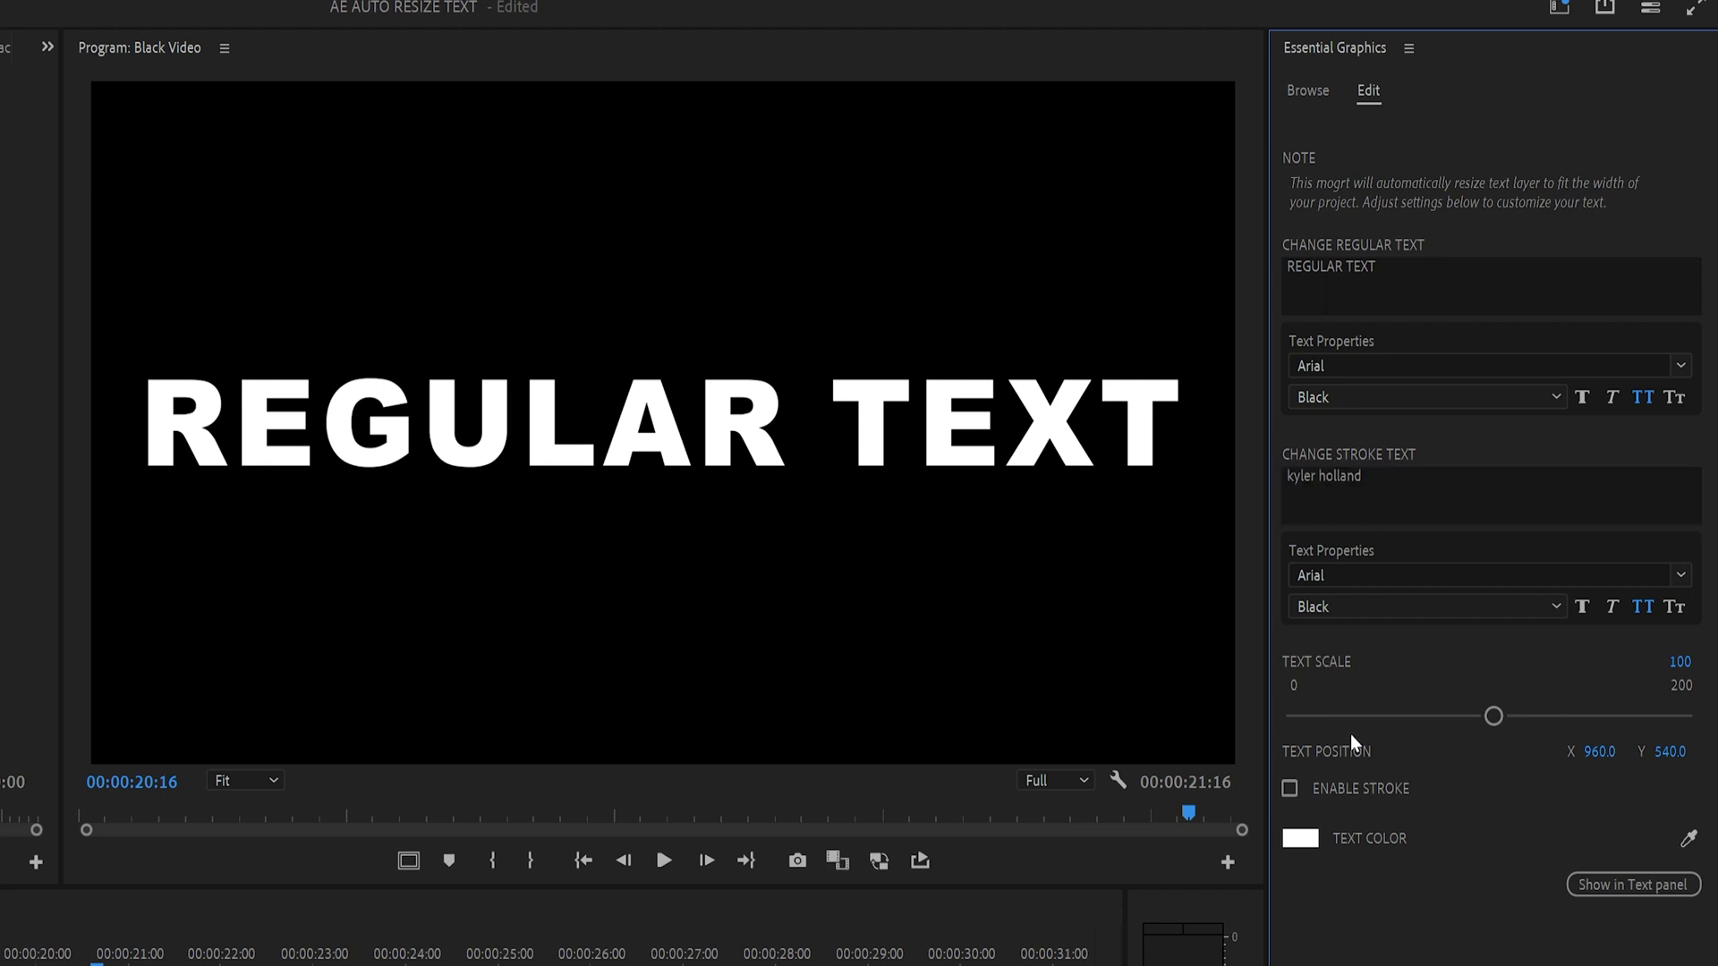
click(1289, 788)
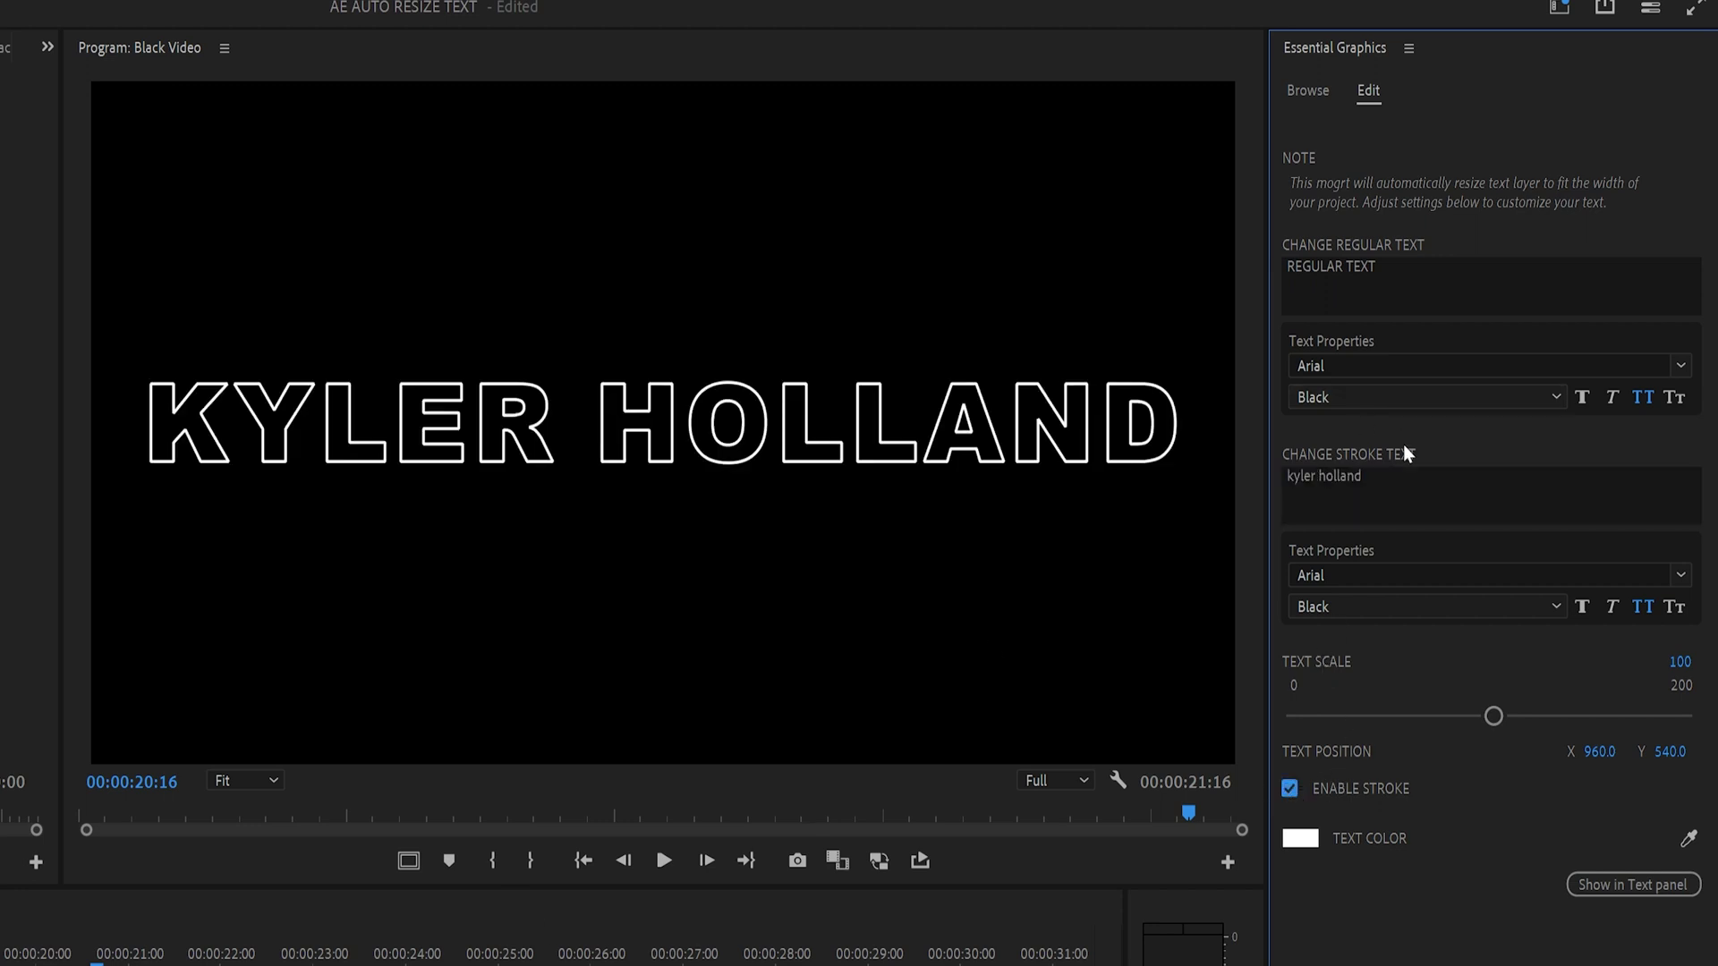
Change the stroke text to 'hi', raise Text Scale to 107, then turn the stroke off
click(1403, 496)
text(hi)
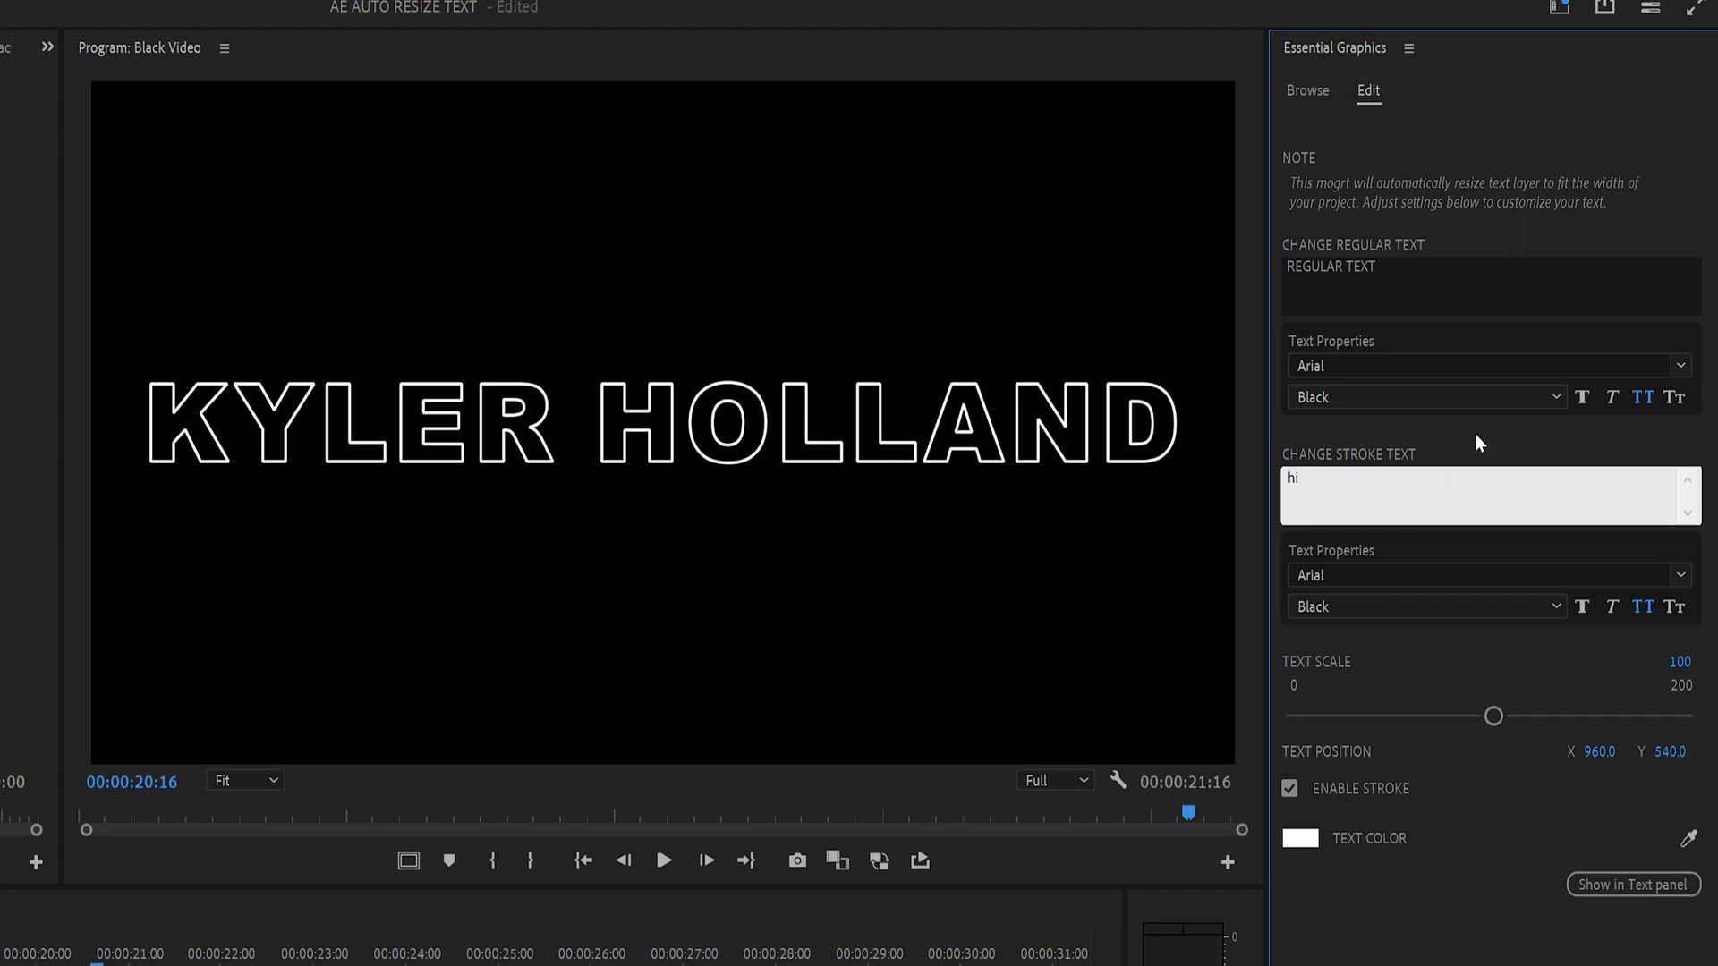
click(1481, 443)
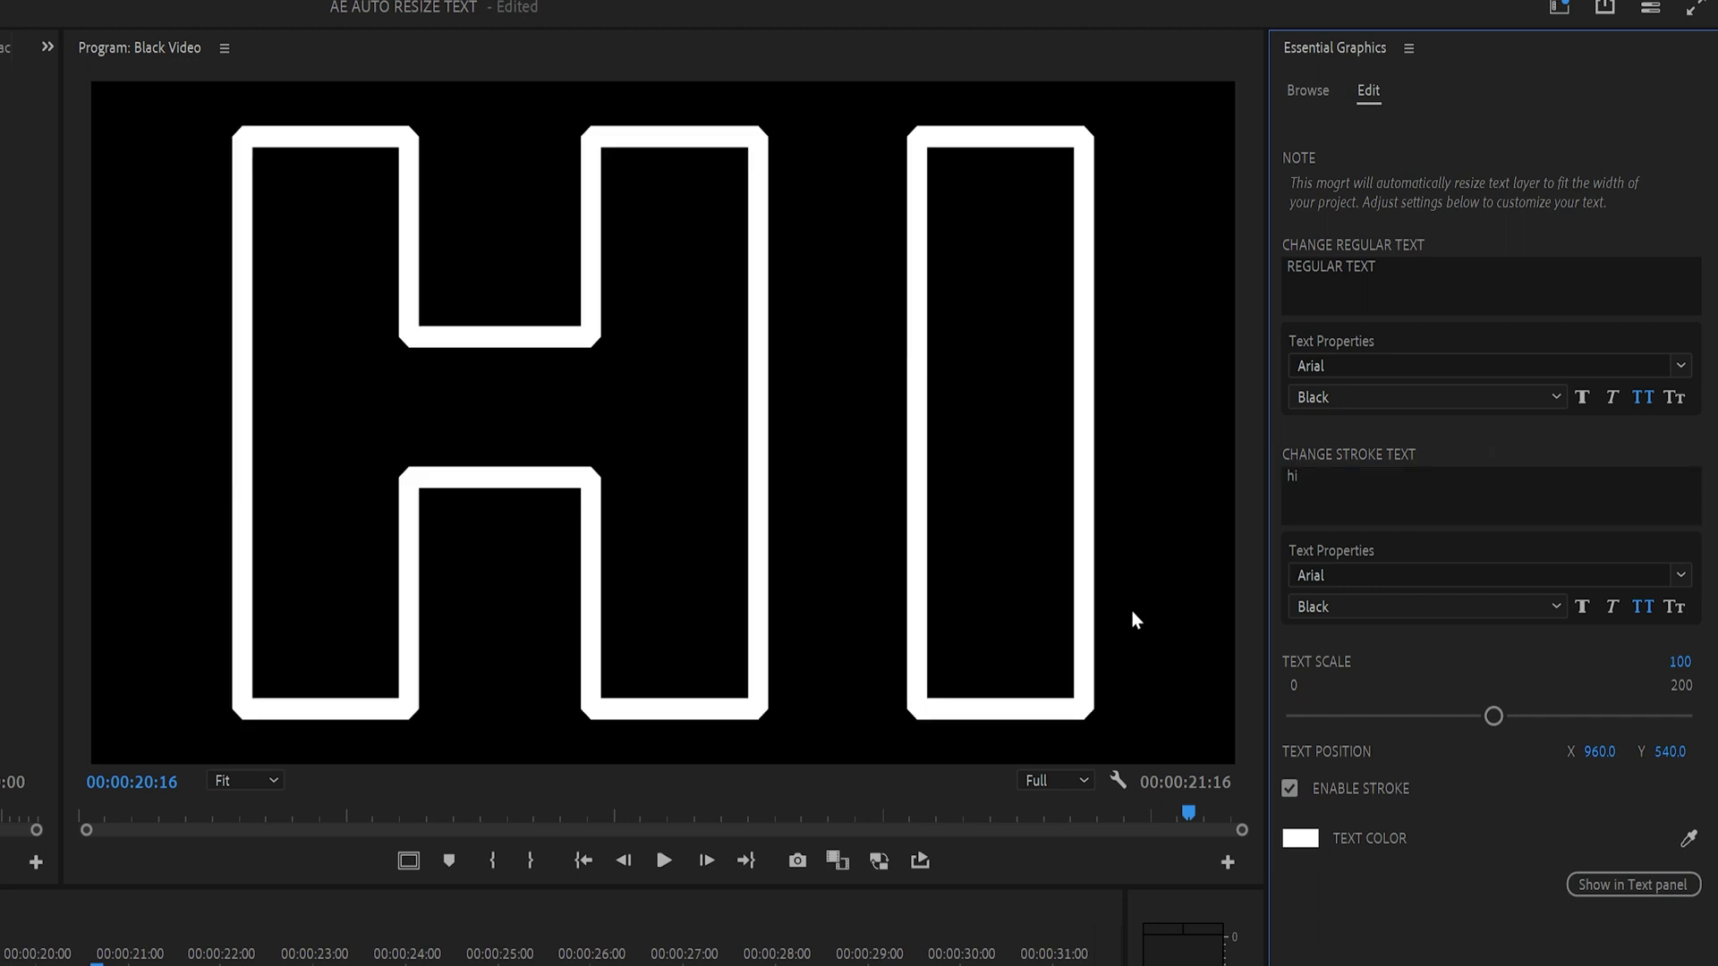
drag(1494, 714, 1515, 720)
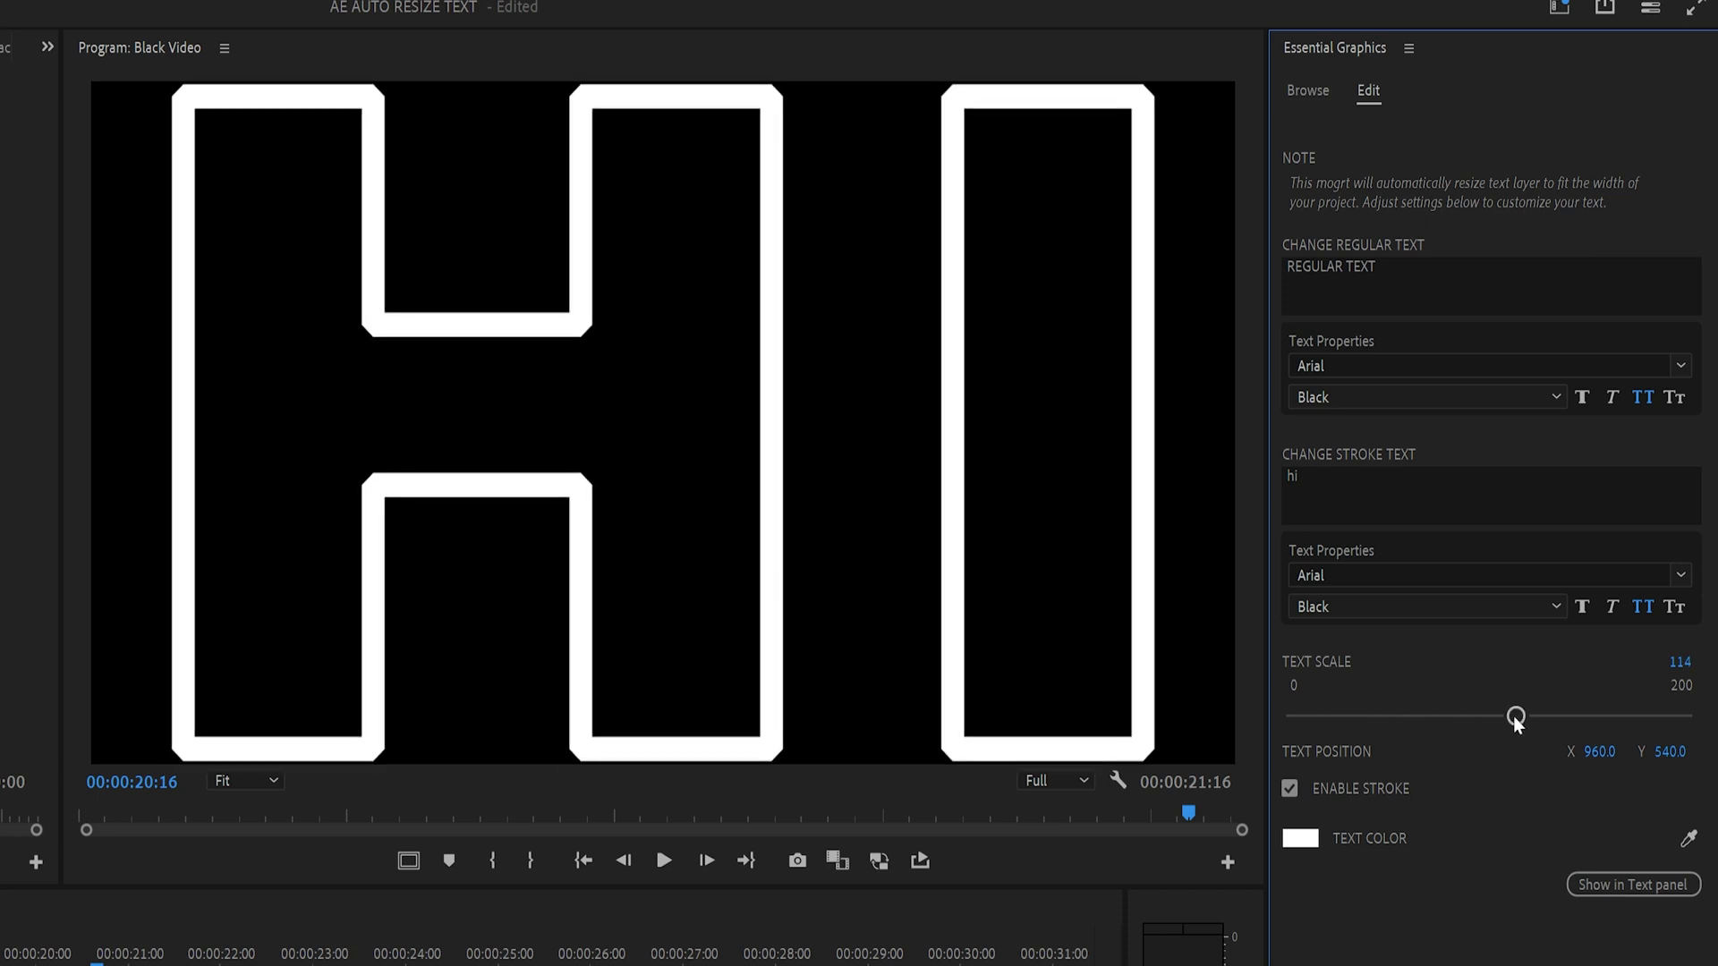
click(1294, 793)
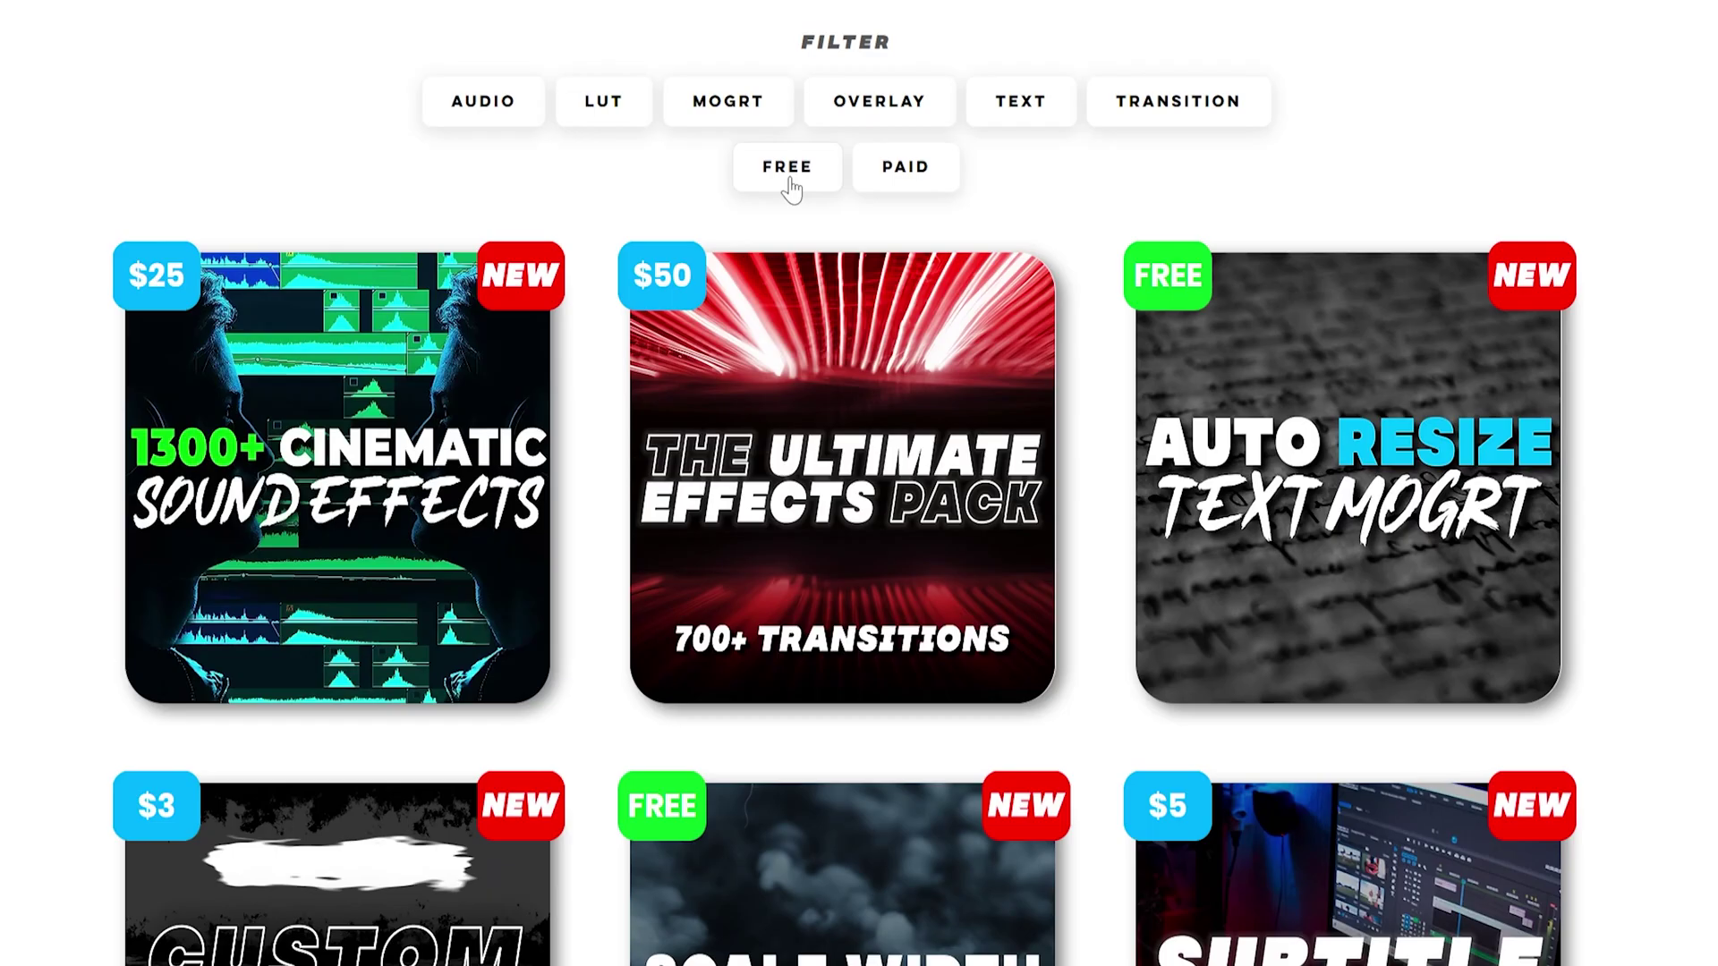
Apply the FREE filter to the product catalogue
click(803, 182)
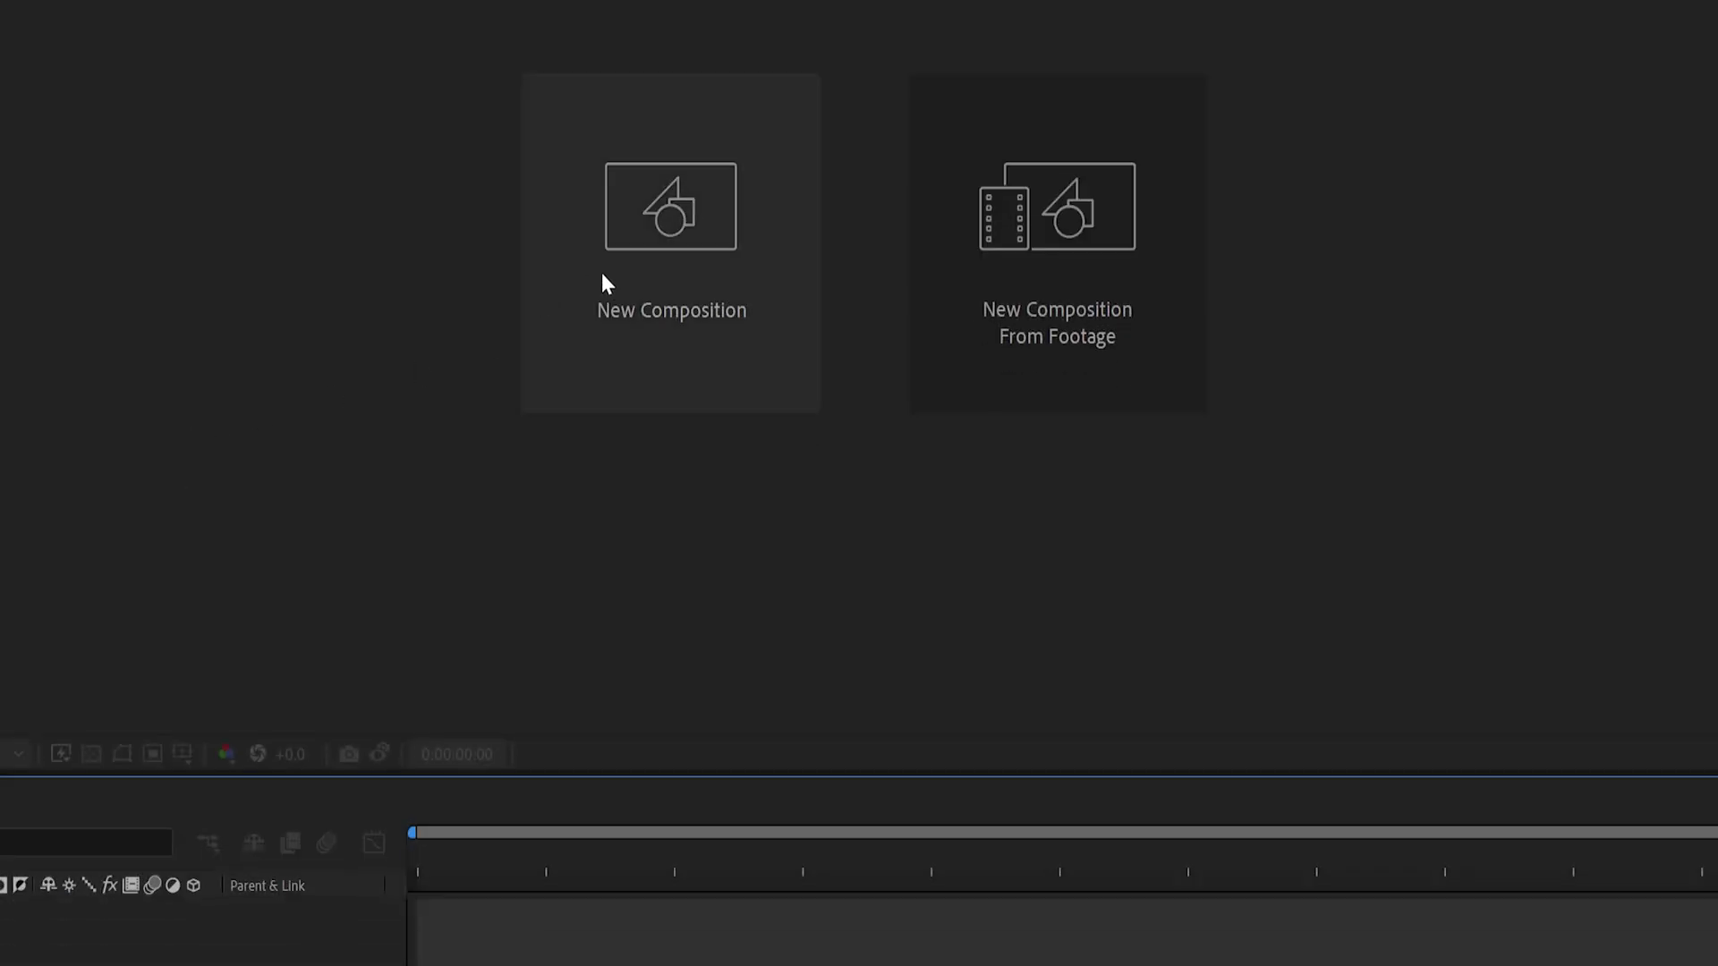
Create a new composition named AUTO RESIZE
click(645, 274)
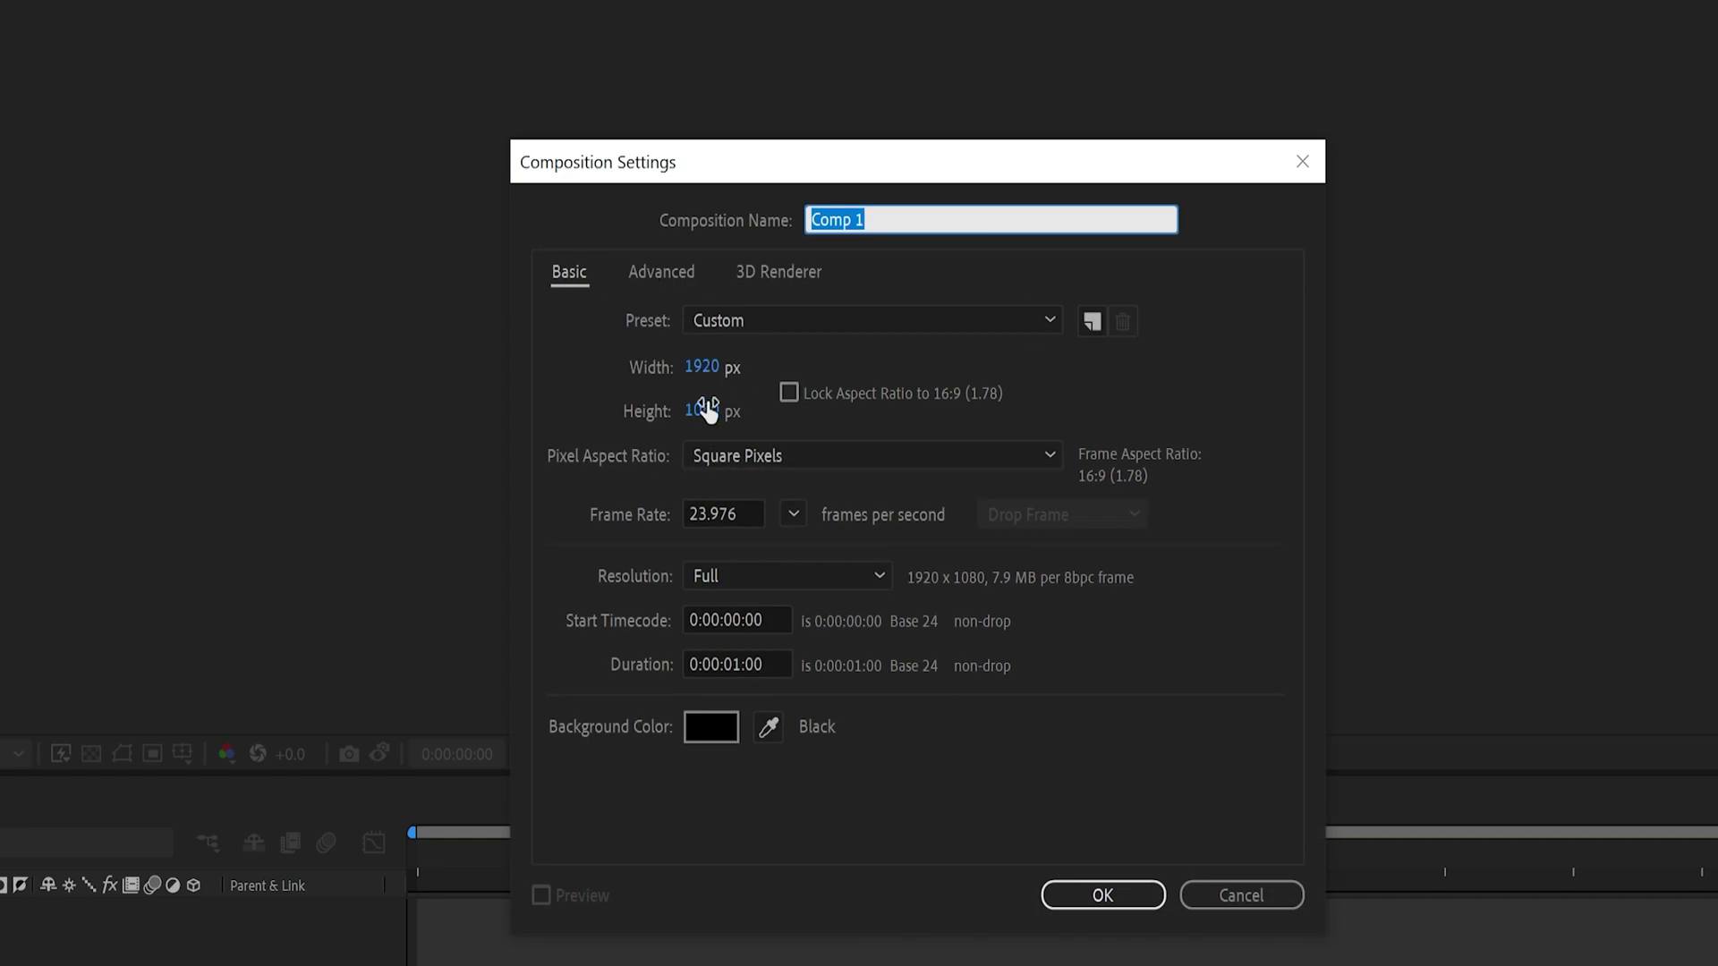
text(AUTO RESIZE)
key(Return)
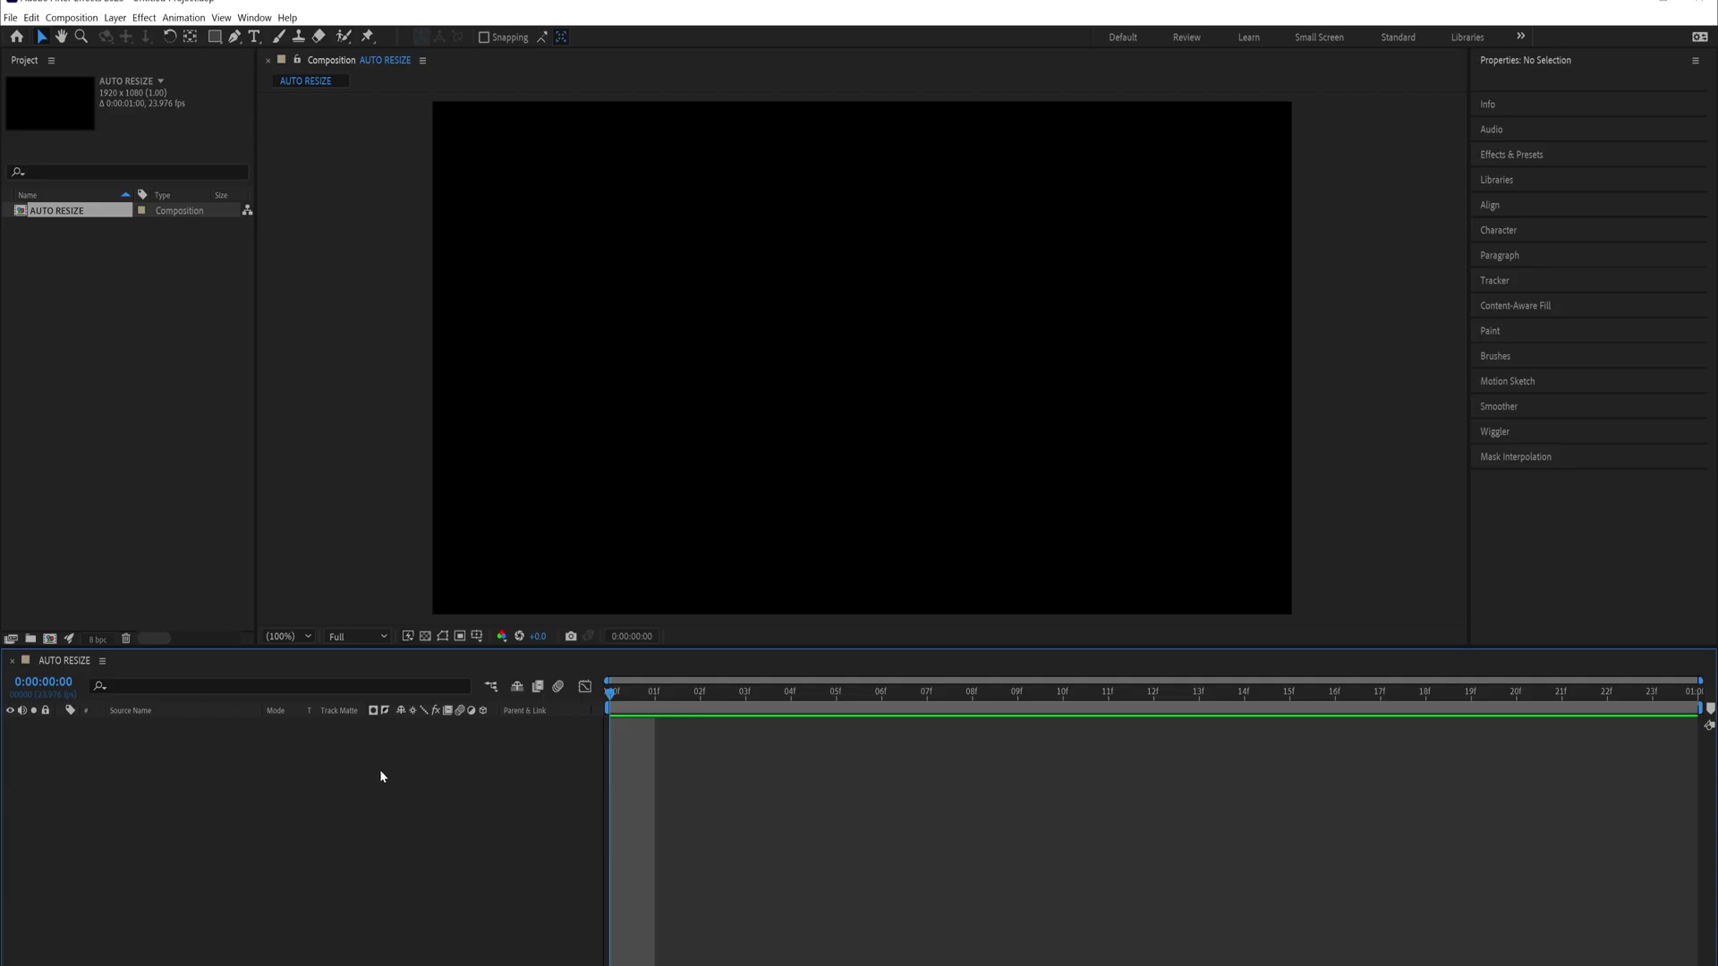
Add a text layer reading PLEASE SUBSCRIBE with no stroke and a solid white fill
right_click(287, 774)
mouse_move(421, 783)
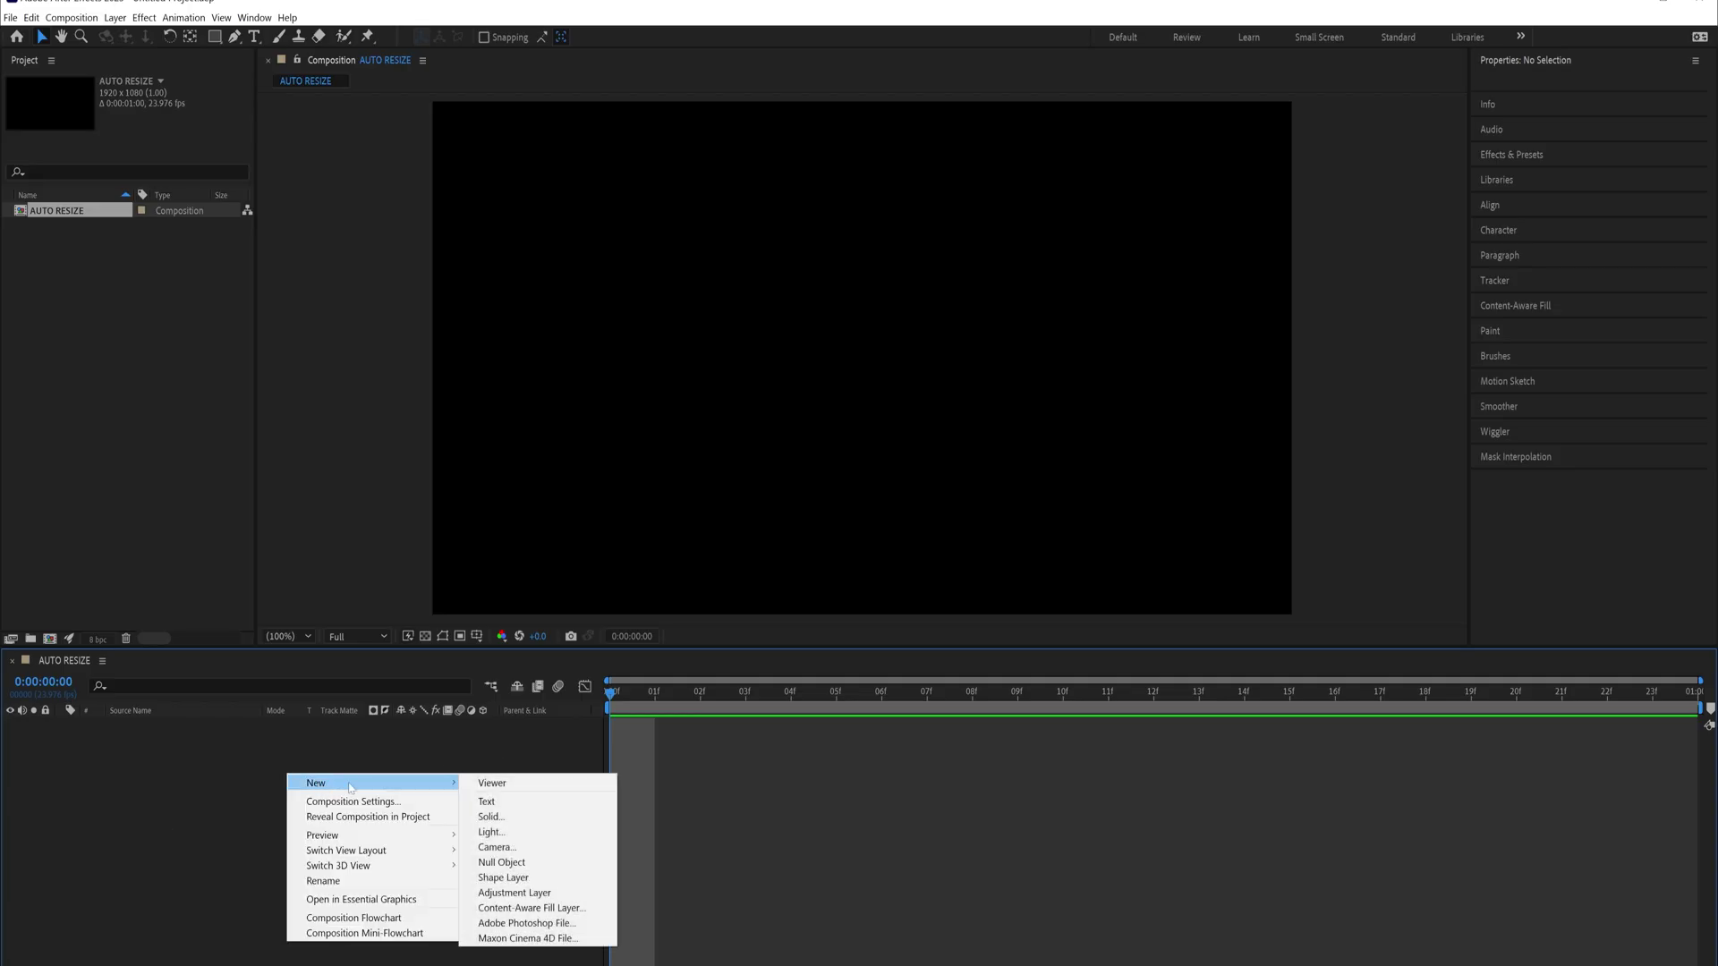
click(505, 801)
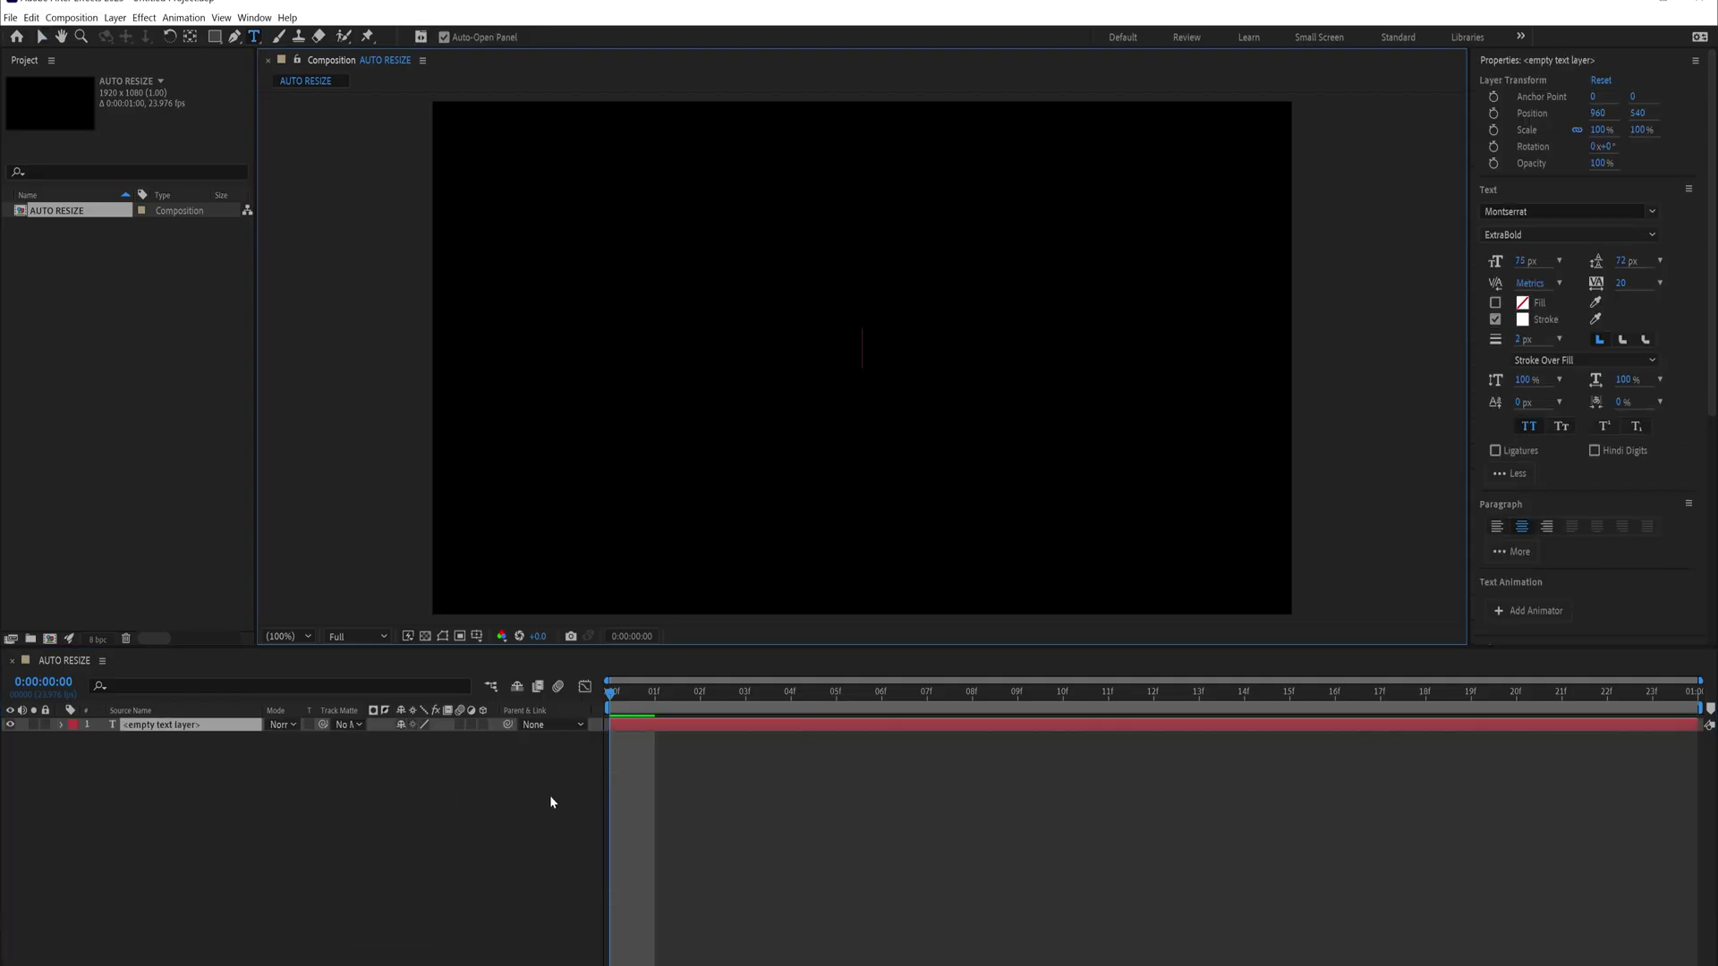
text(PLEASE SUBSCRIBE)
key(ctrl+a)
click(1494, 319)
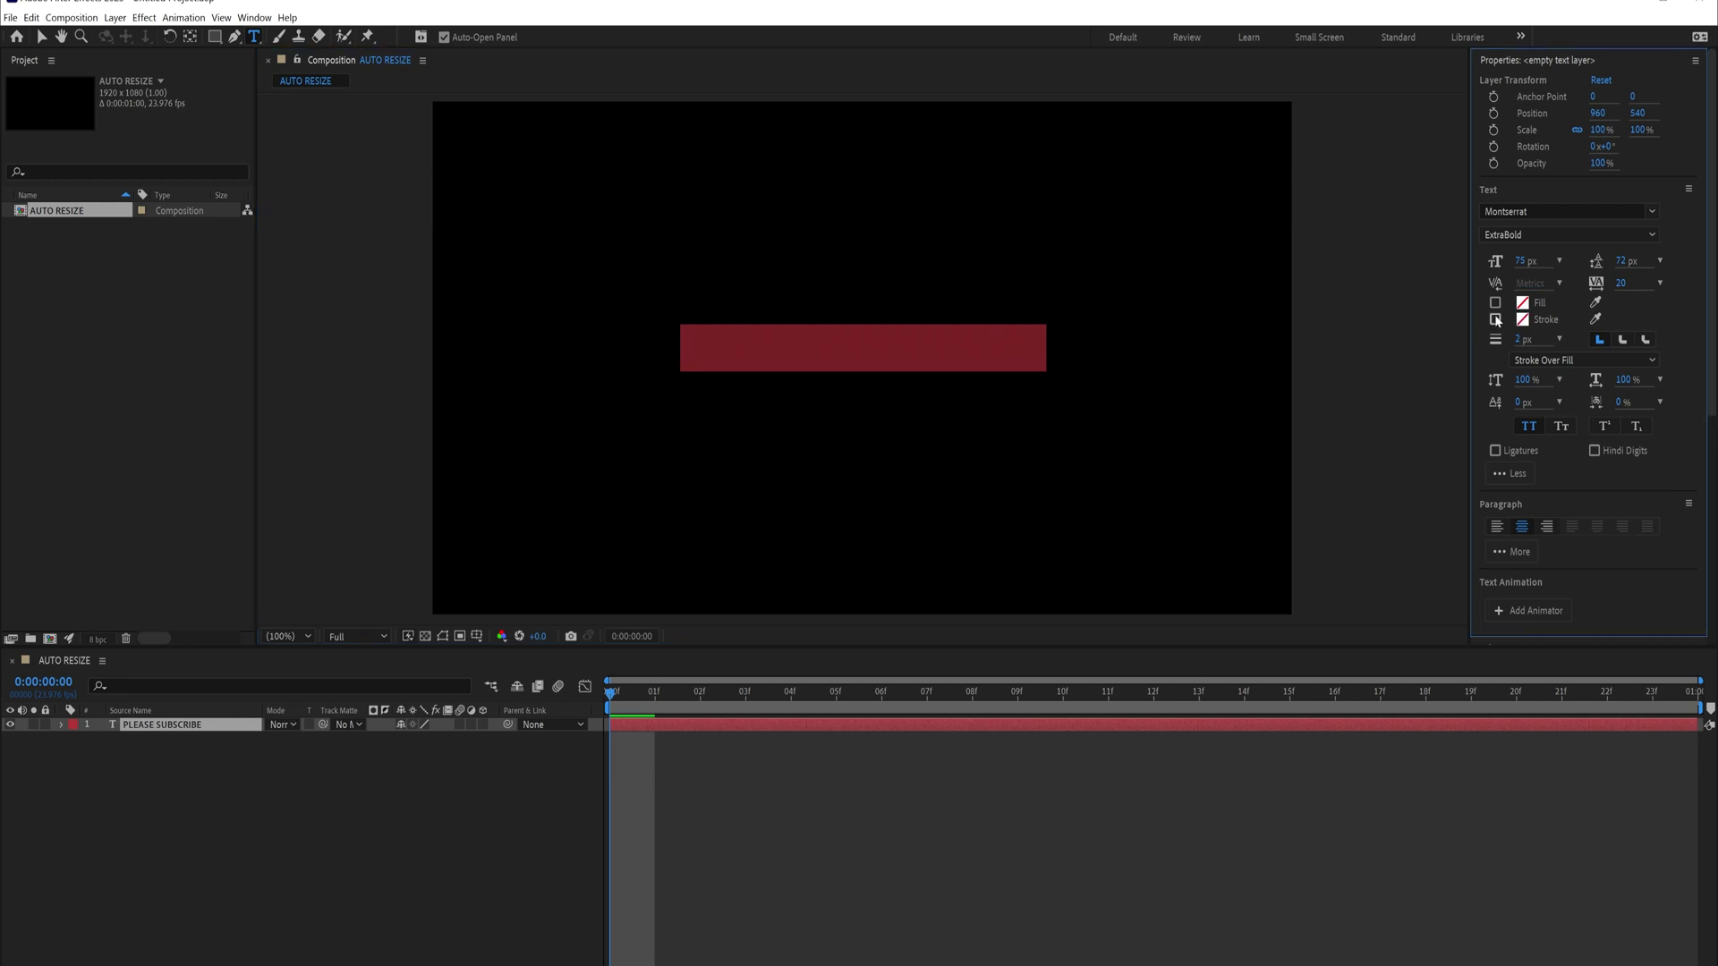
click(1495, 303)
key(Escape)
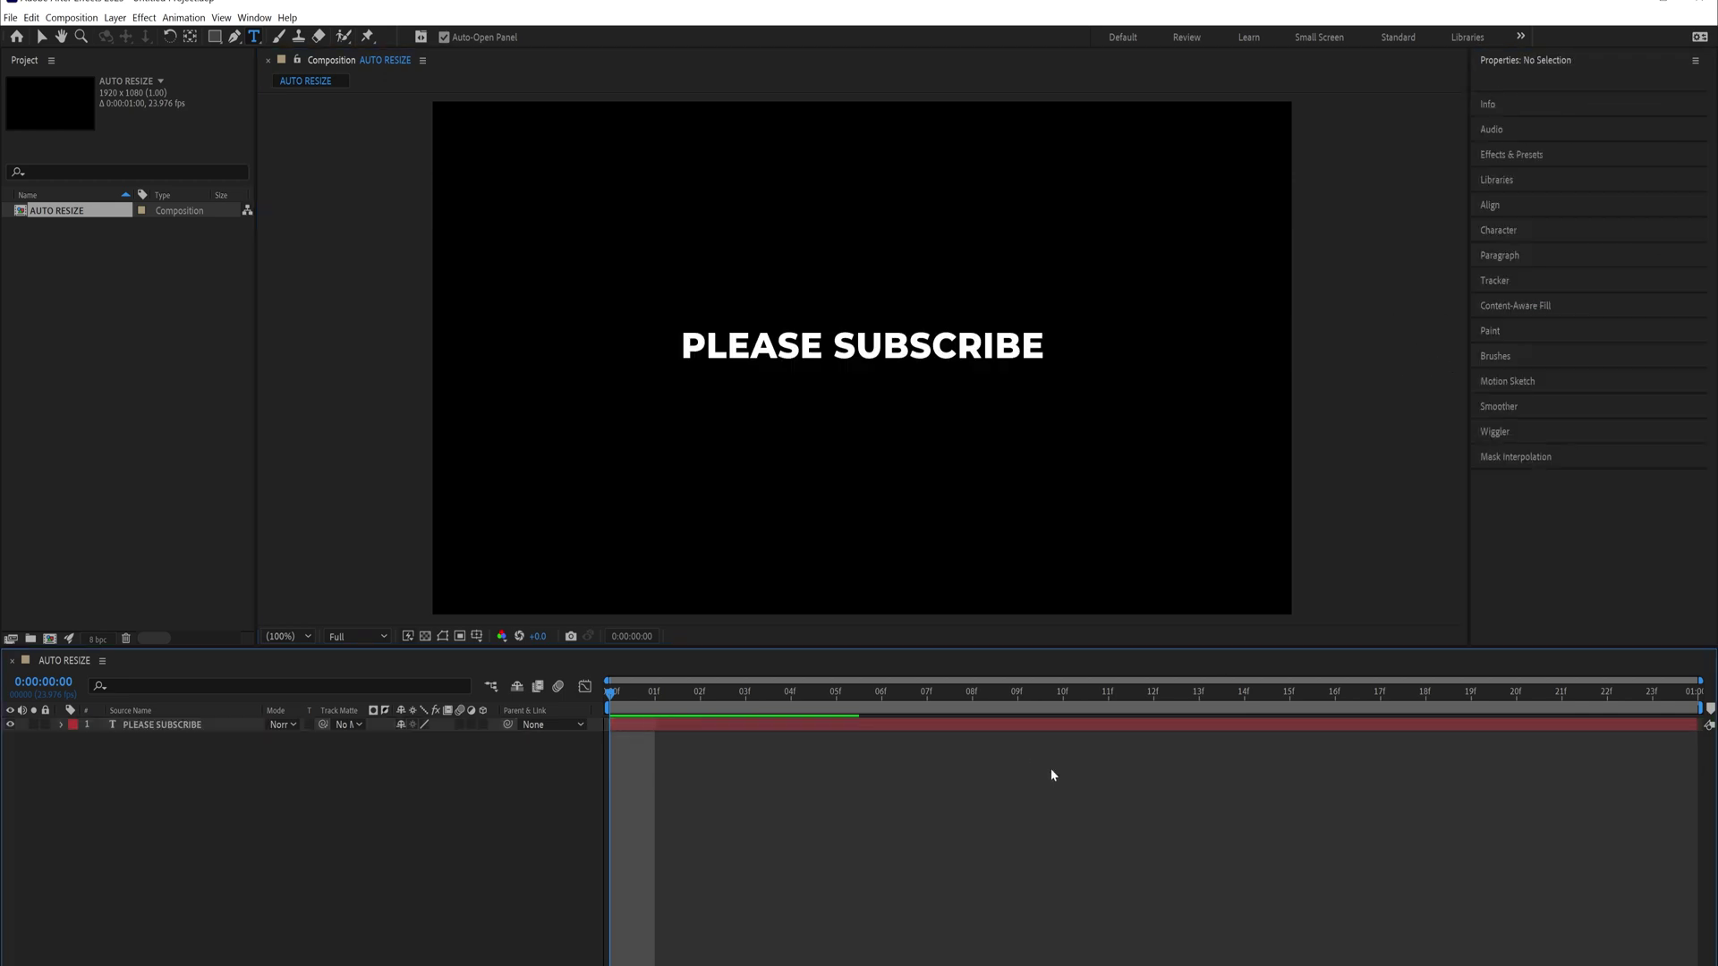
Search presets for 'ancho' and drop Lock Anchor Point onto the PLEASE SUBSCRIBE layer
click(1528, 506)
click(1538, 157)
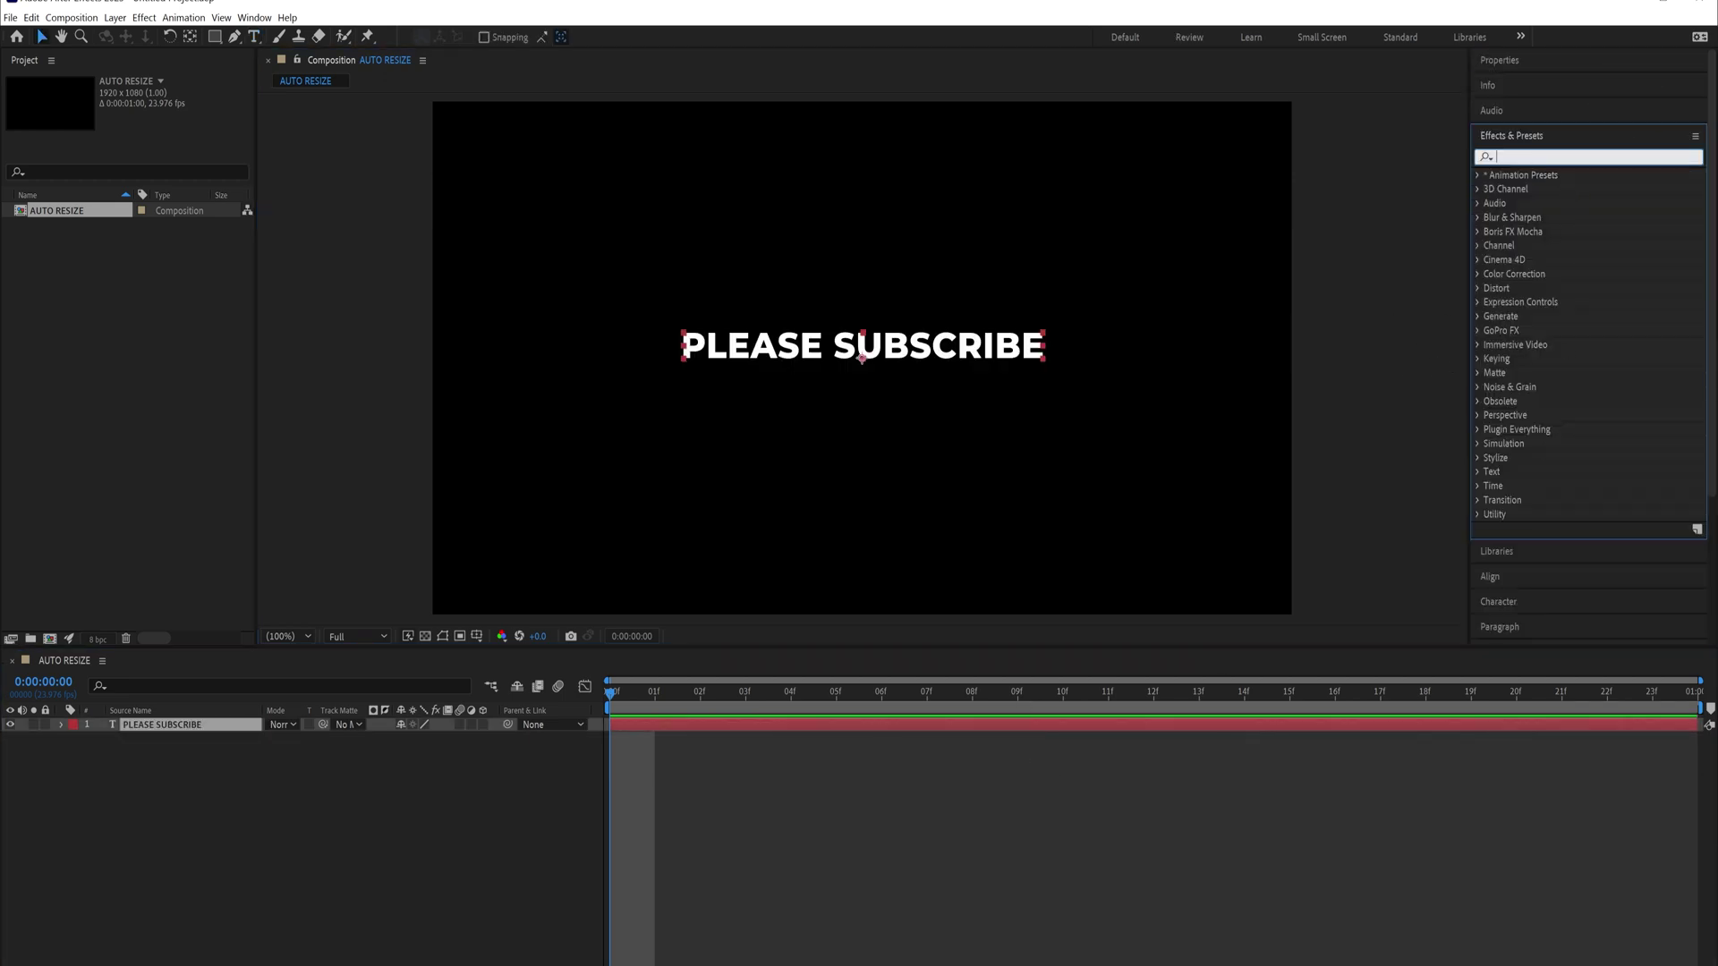
text(anchor)
drag(1572, 219, 202, 726)
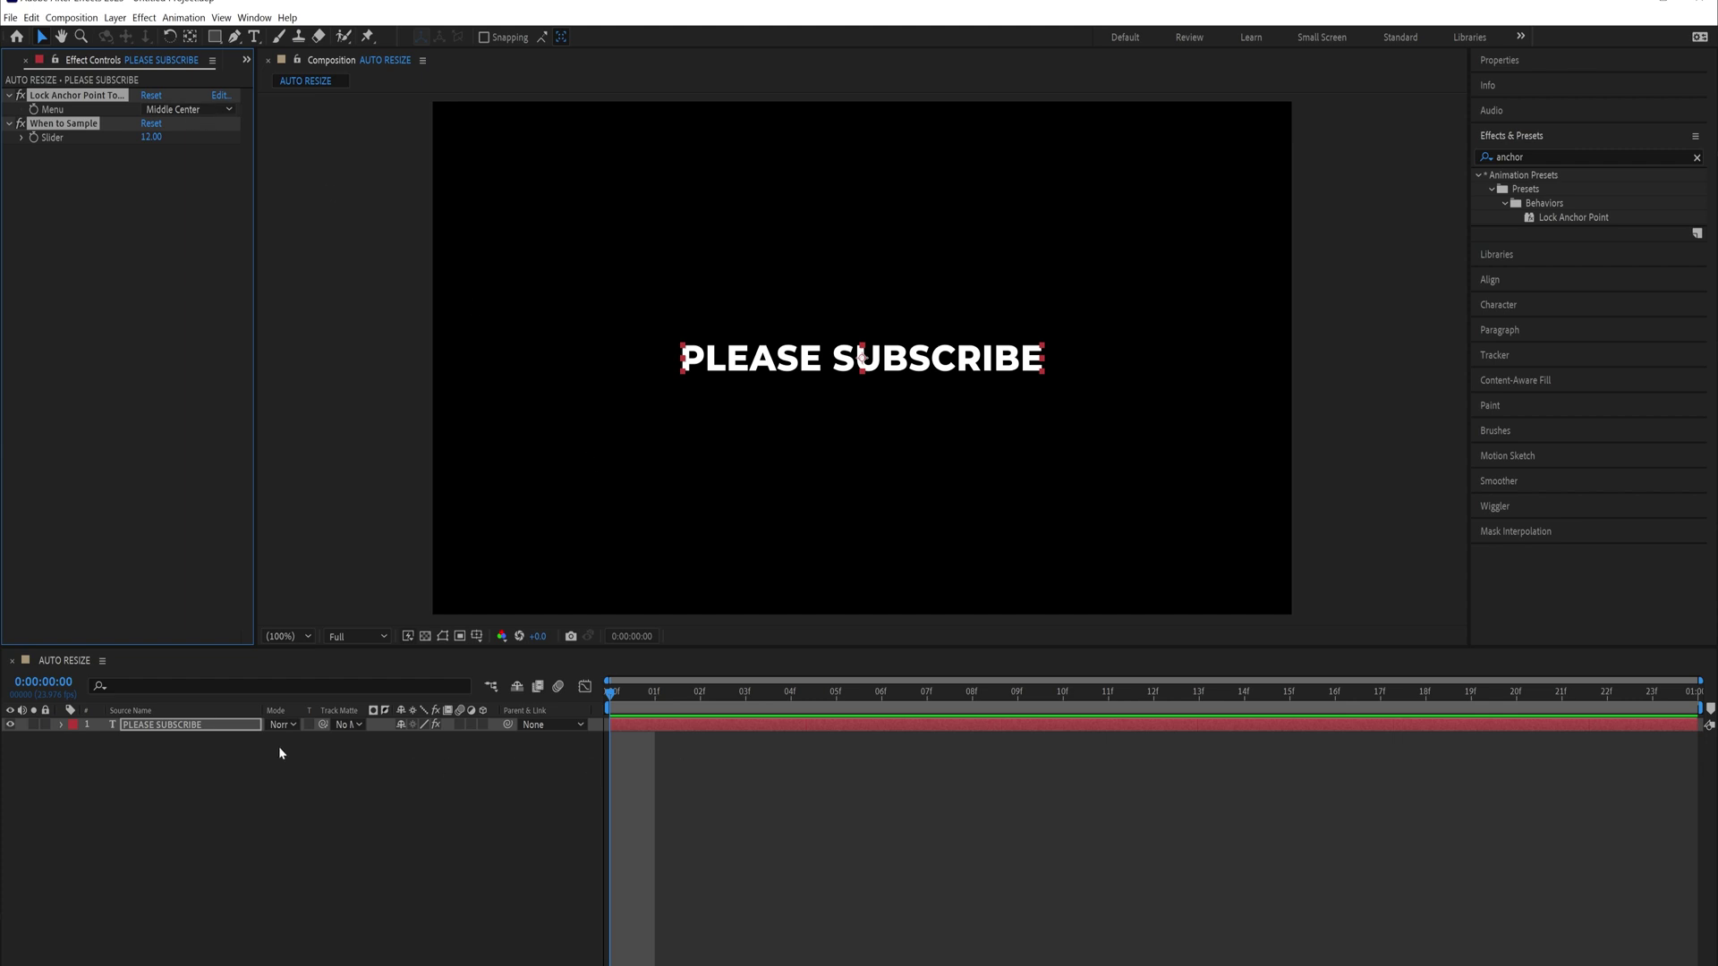
click(62, 725)
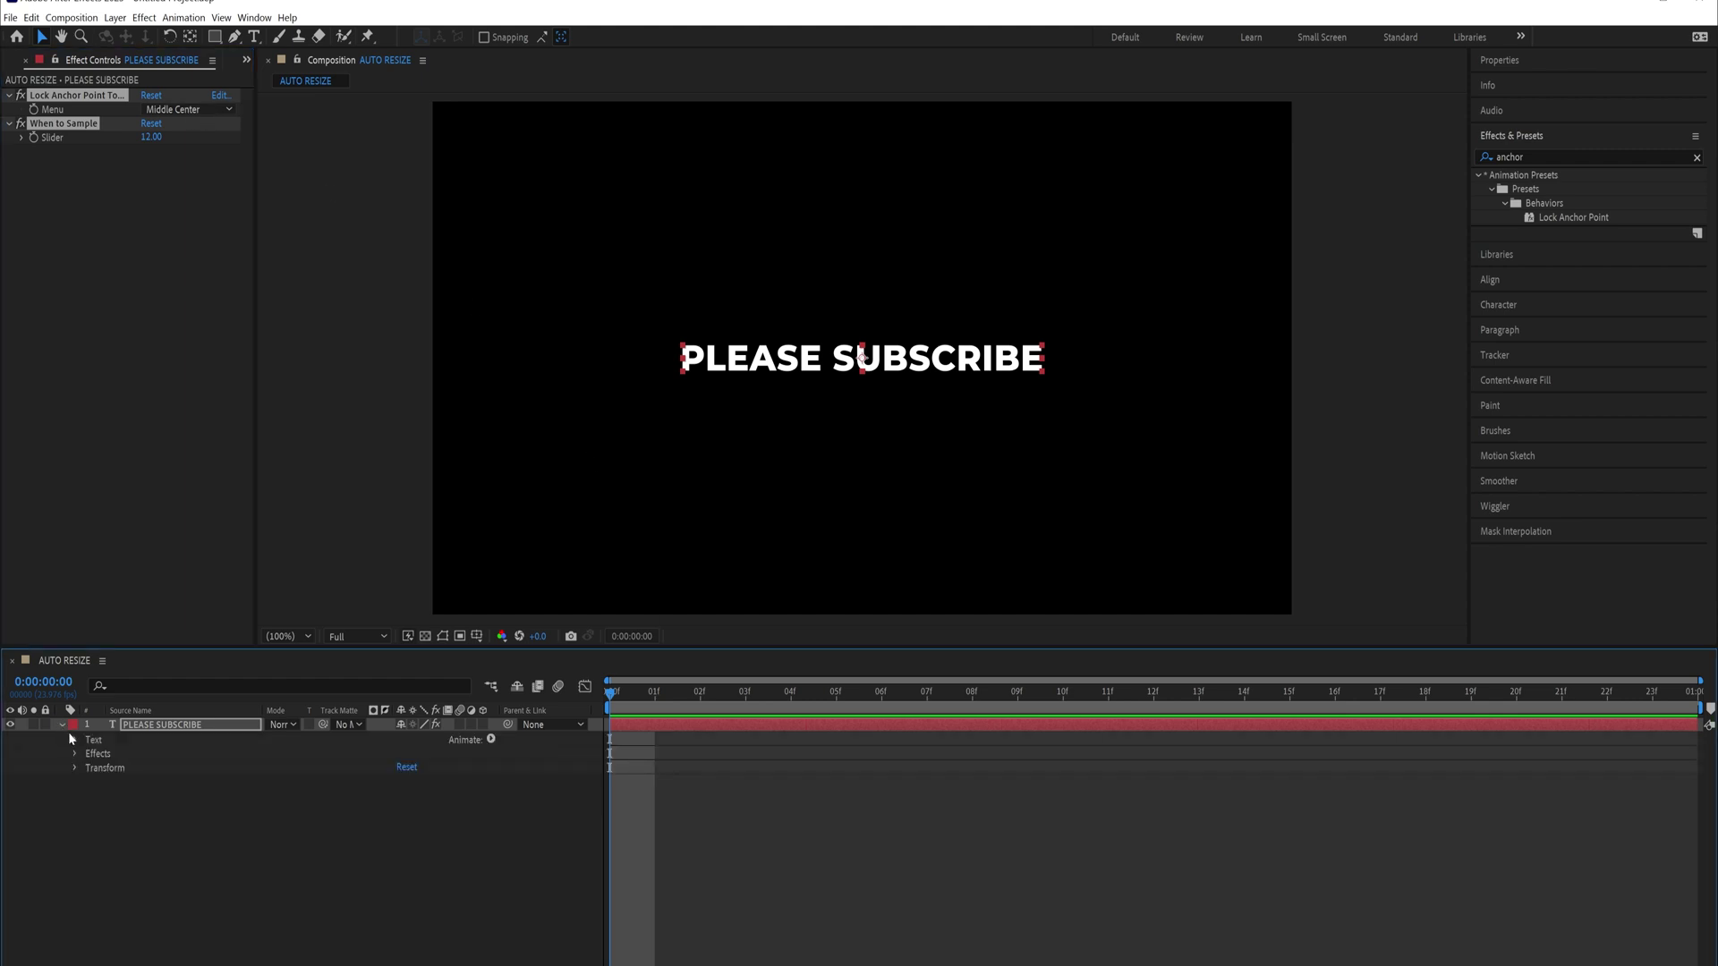
Add an expression to the text layer's Transform > Scale property
click(75, 768)
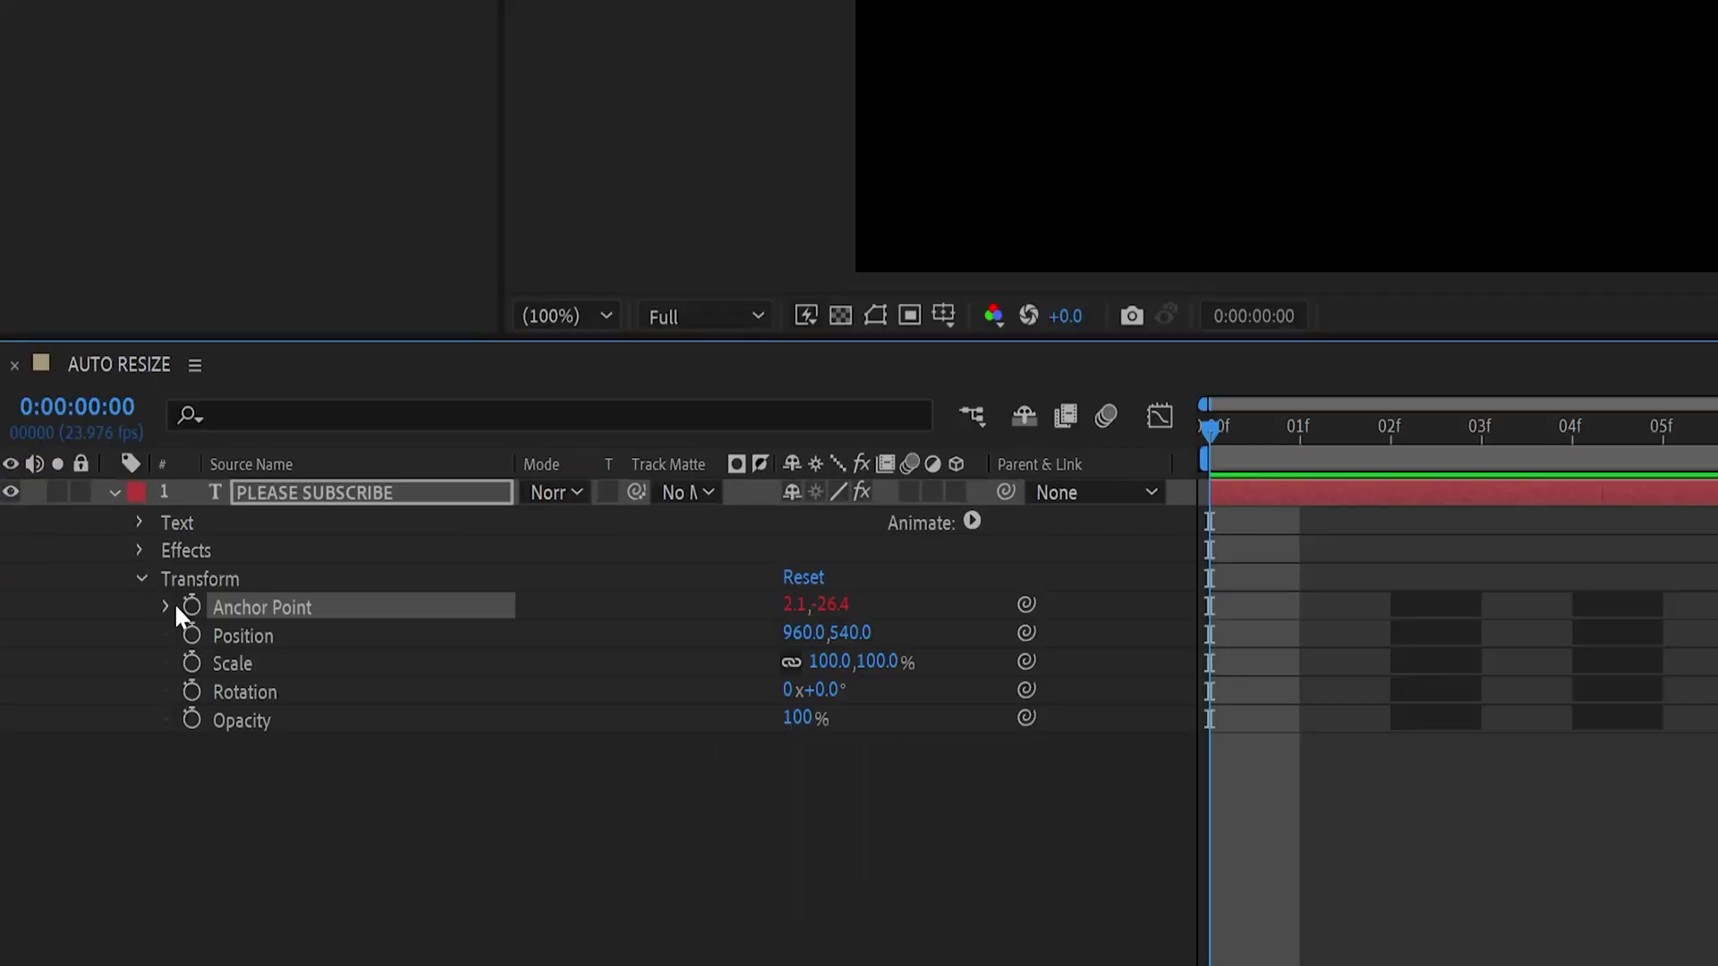
alt+click(191, 663)
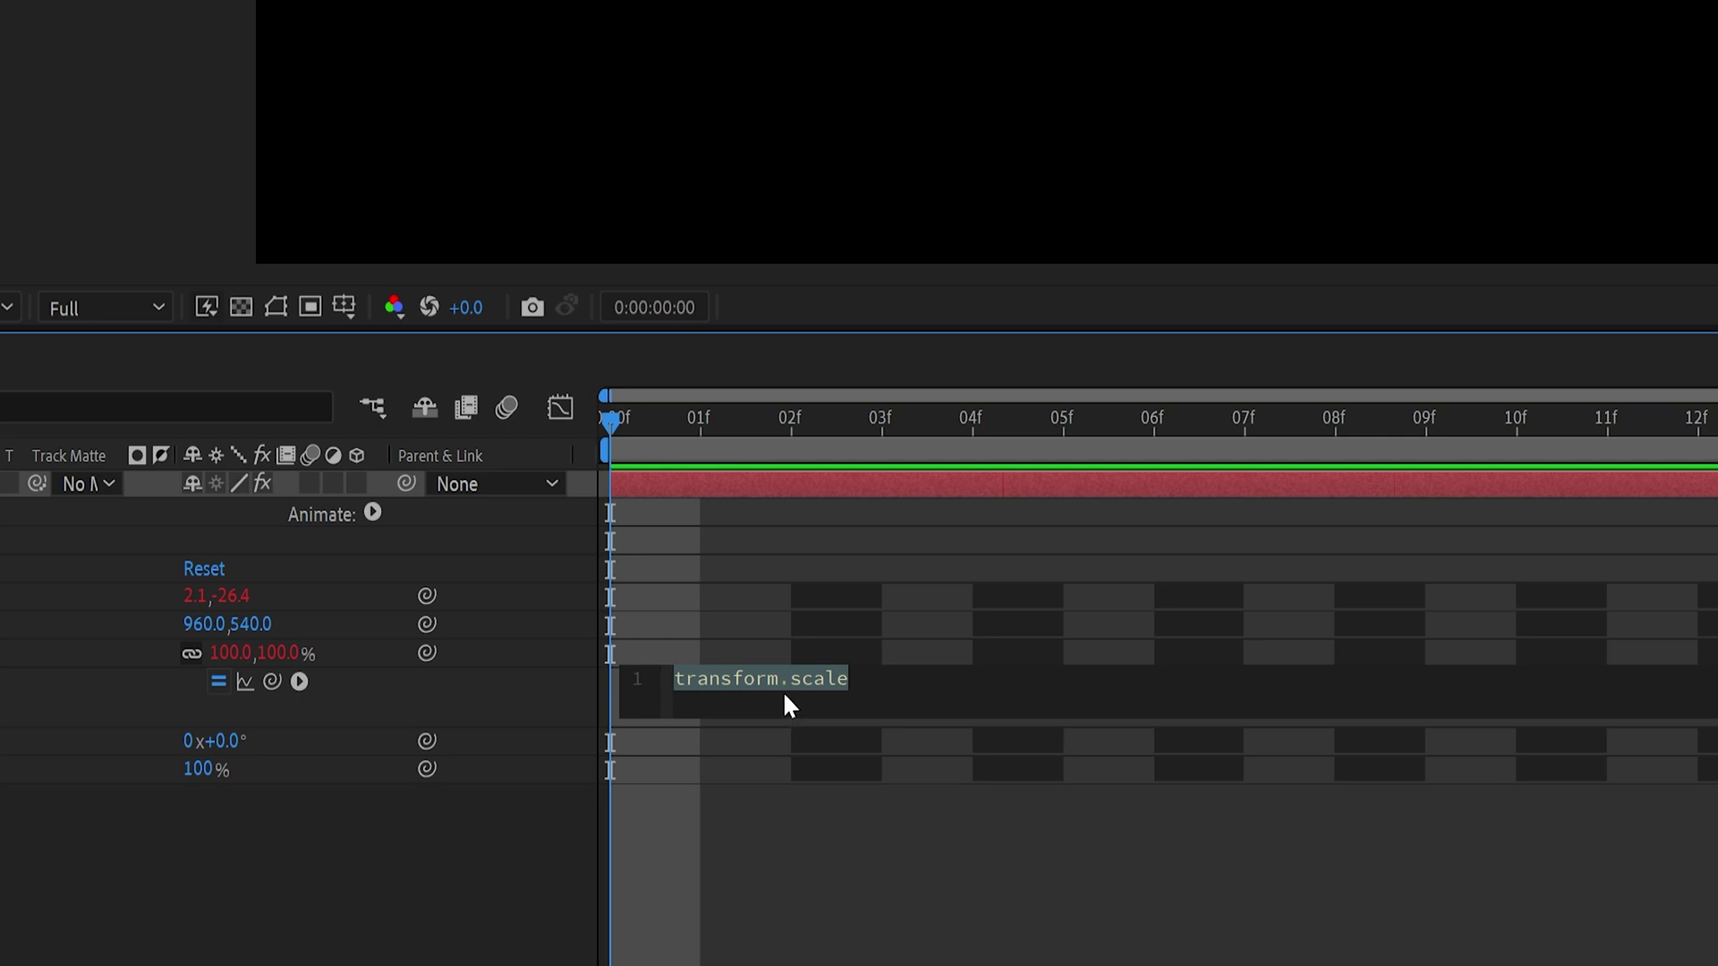
key(KP_Enter)
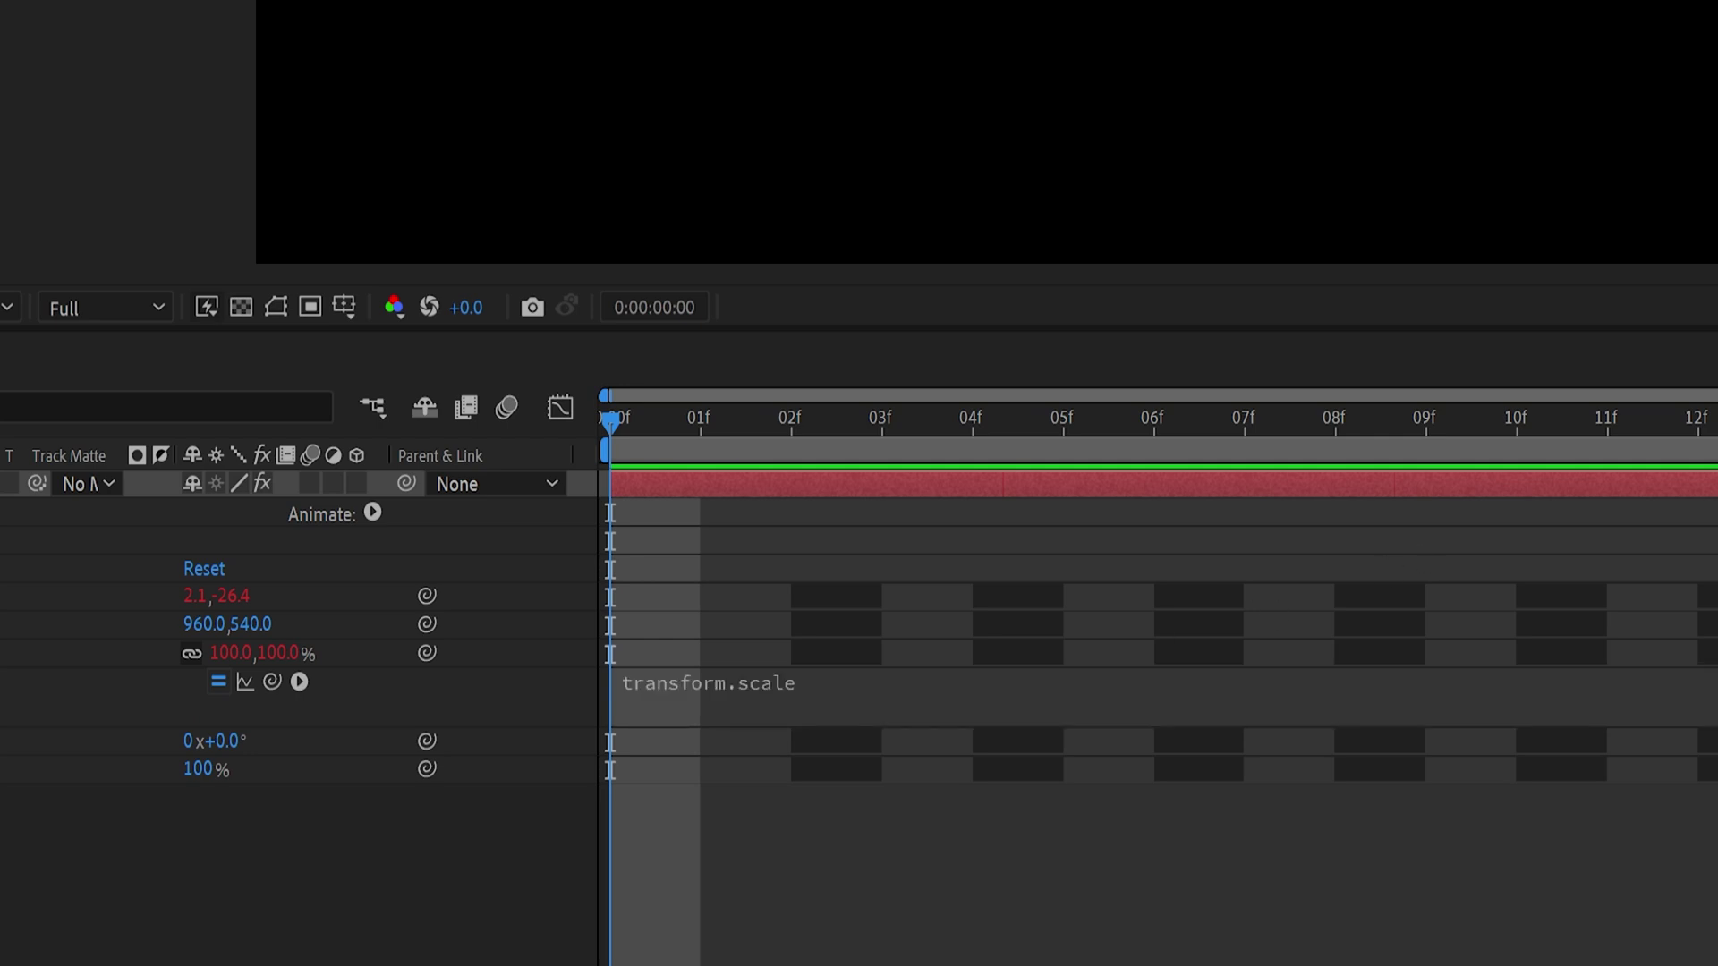
Paste the fit-to-frame expression over transform.scale, then retype the text as 'helllloooo…' to test it
click(775, 721)
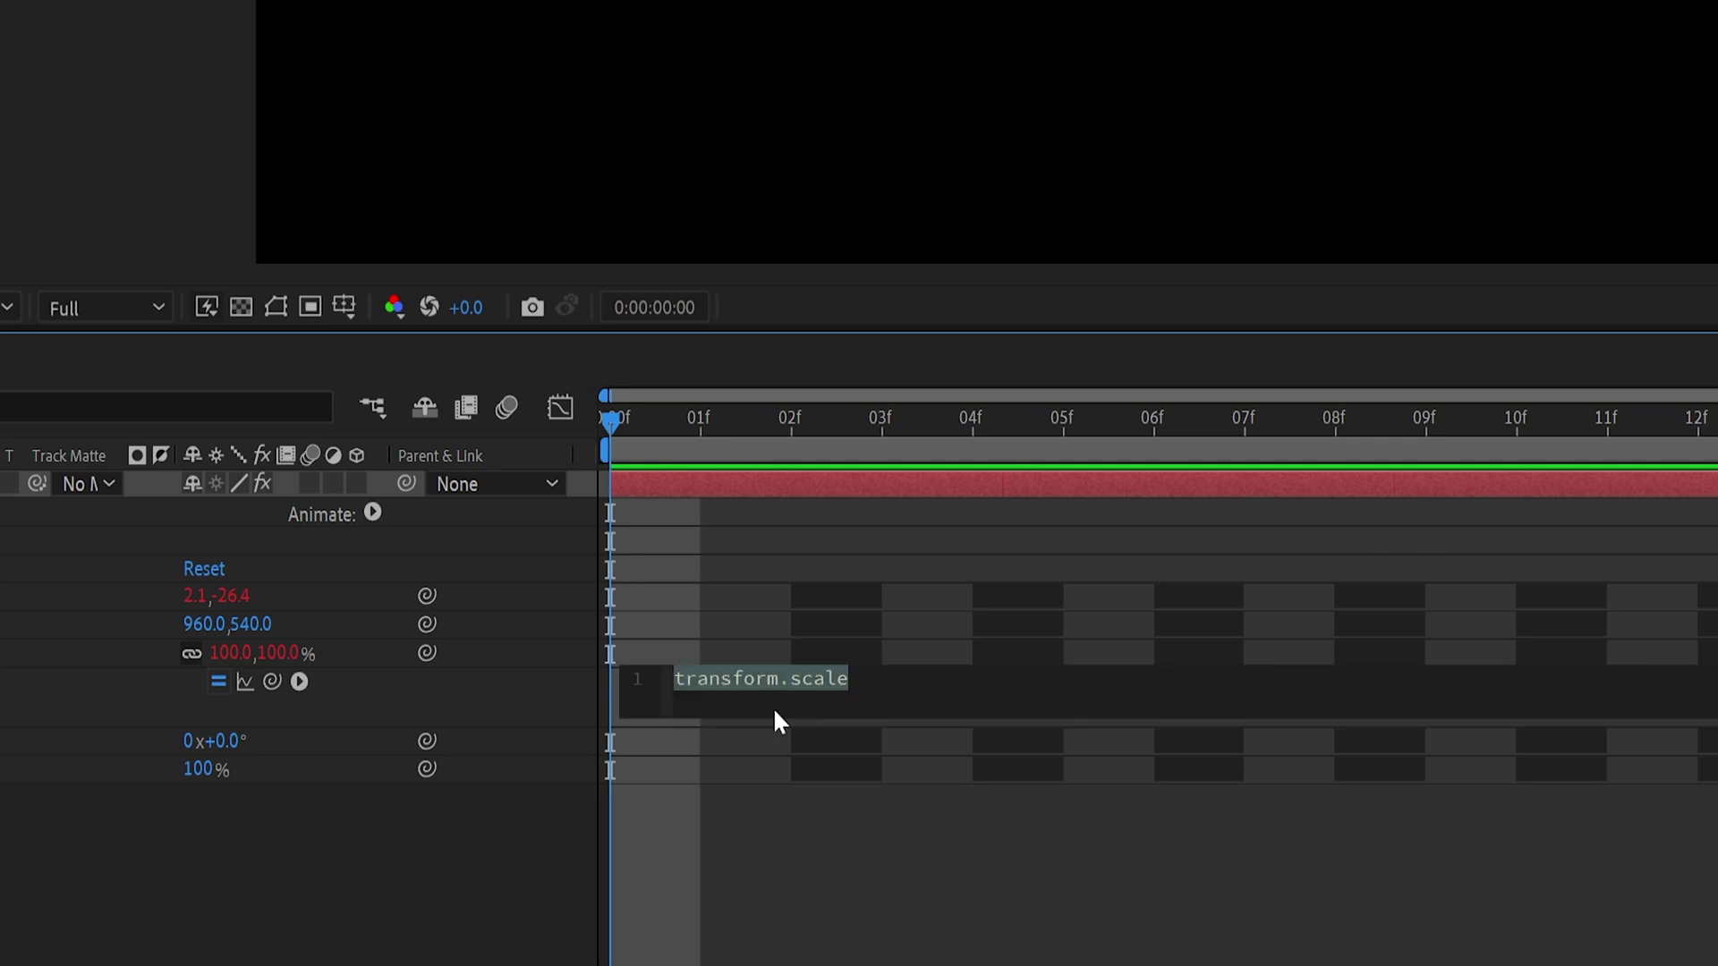
key(ctrl+v)
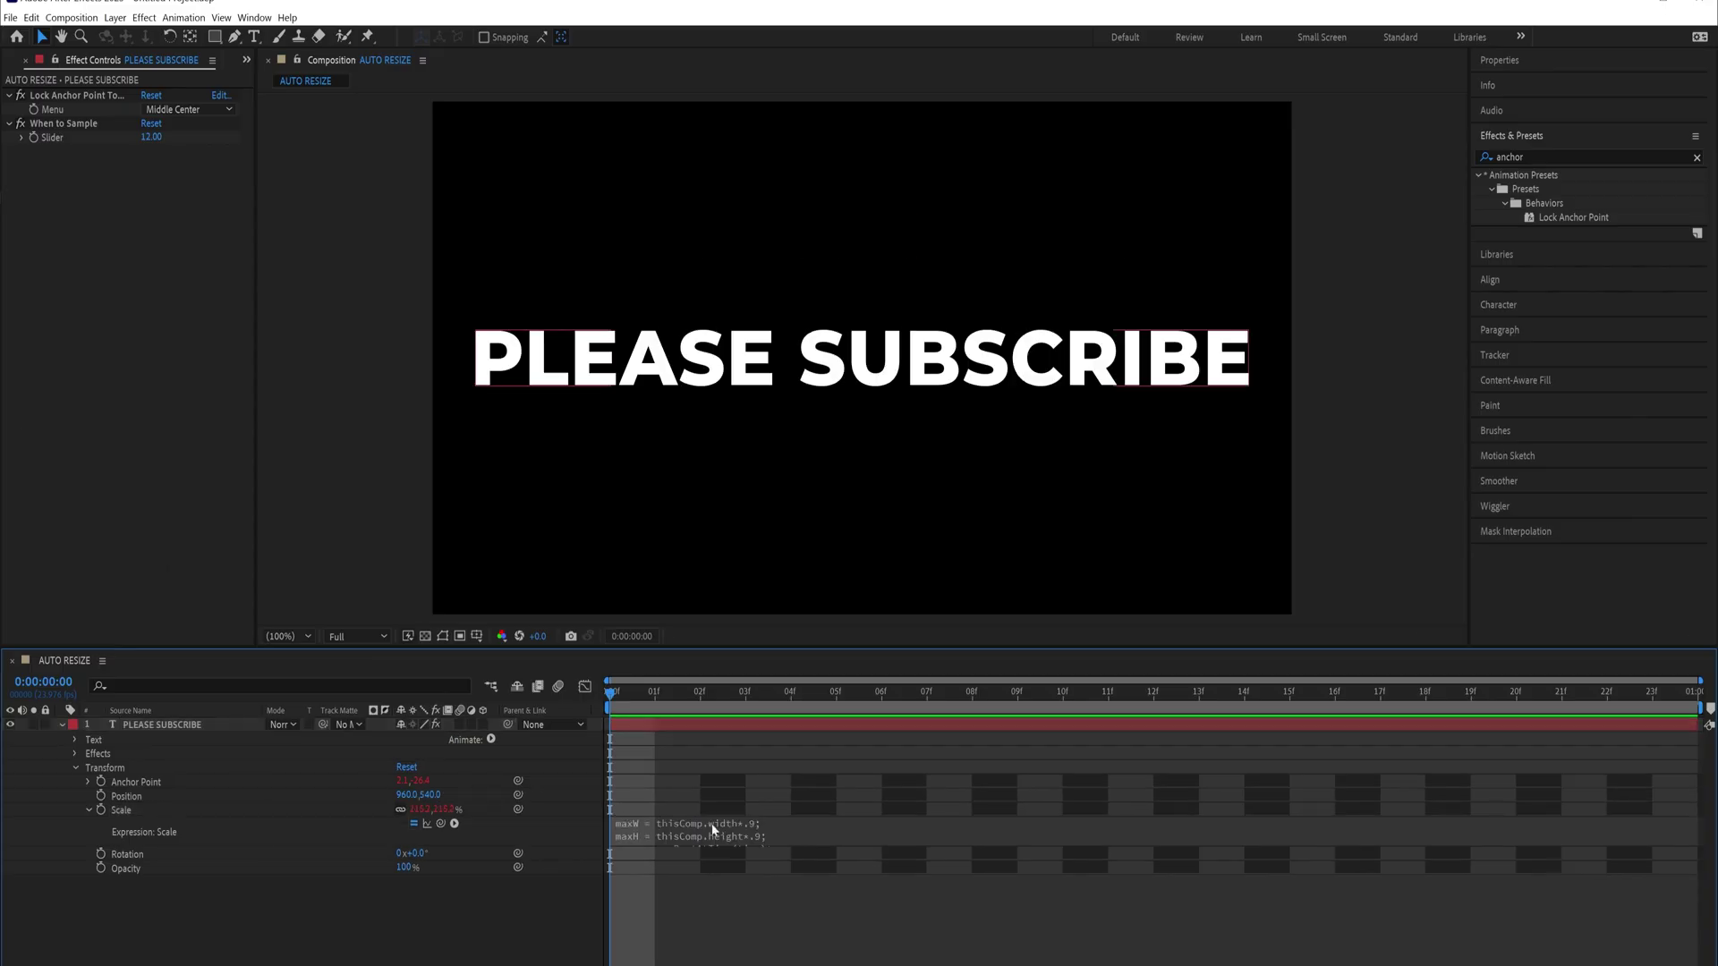
click(732, 794)
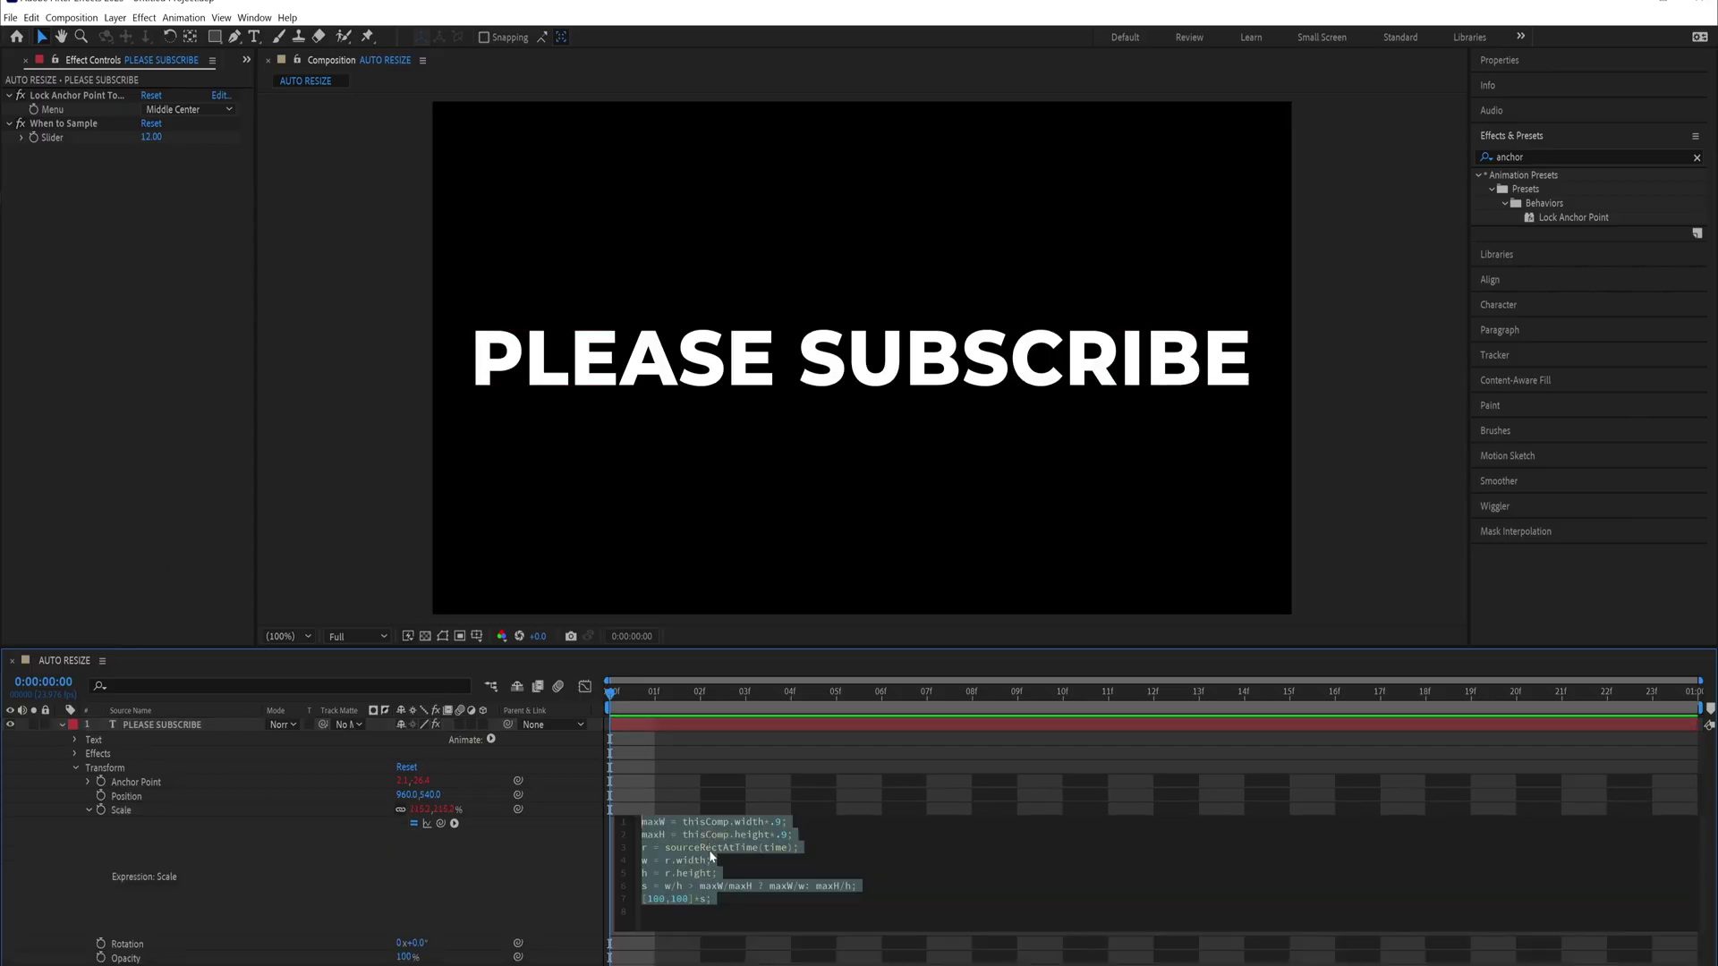
click(742, 374)
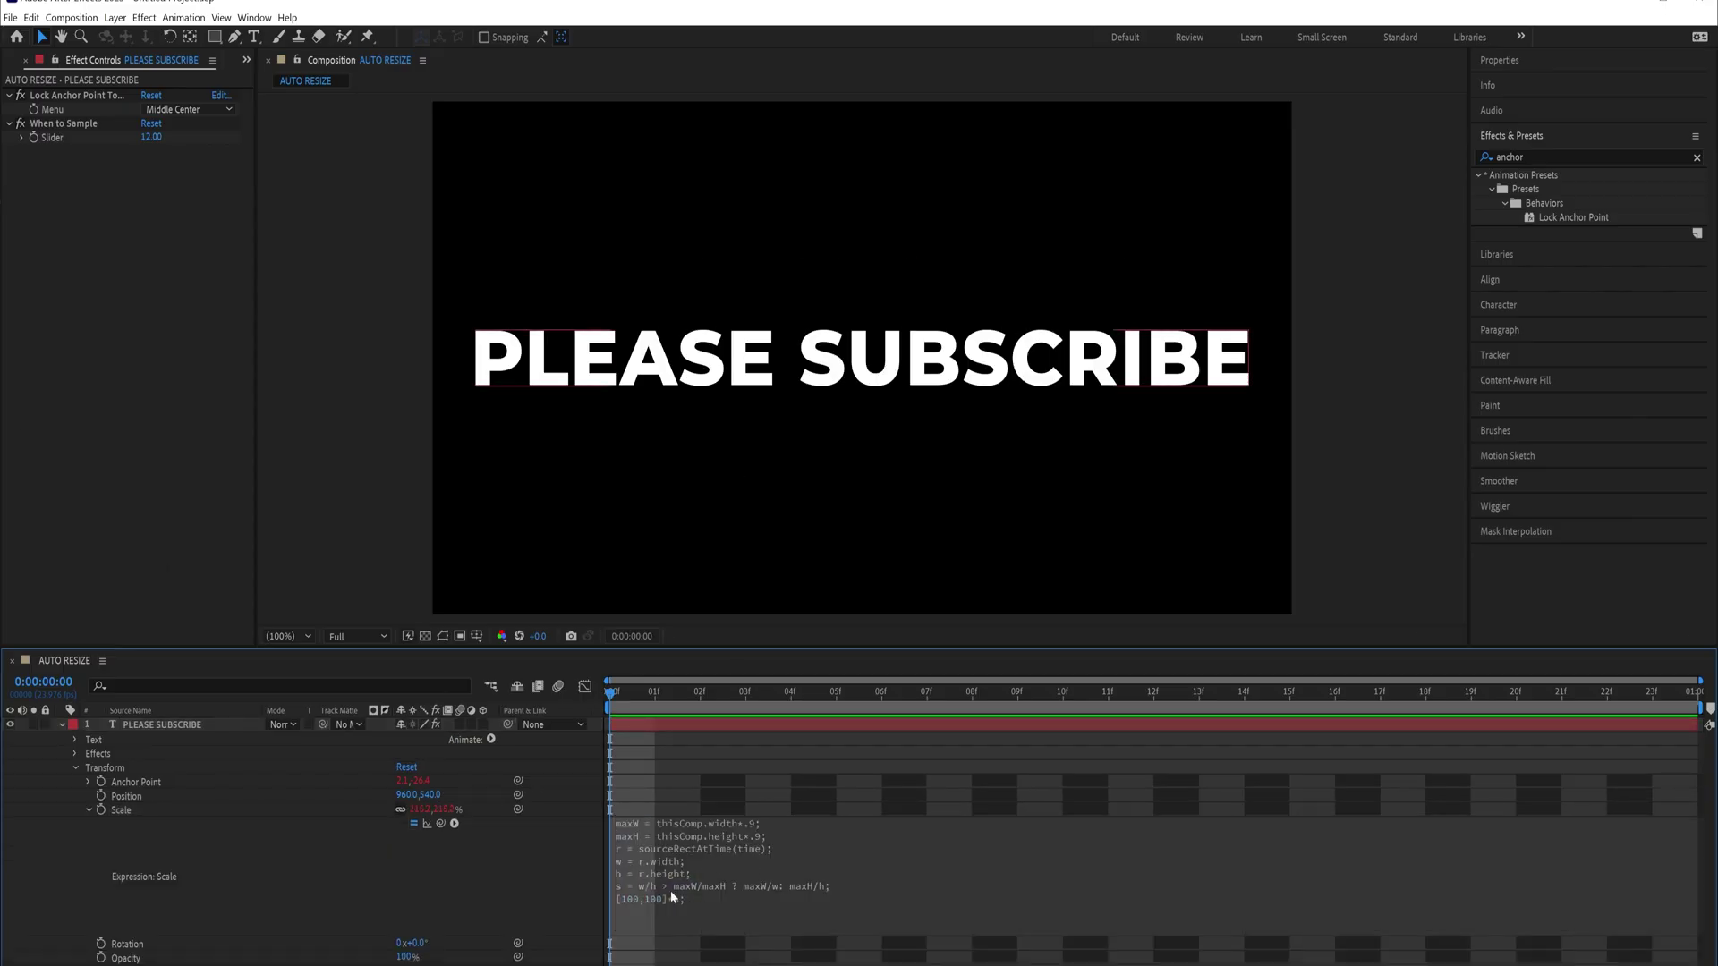
double_click(773, 366)
text(helllloooooooooooooooooo )
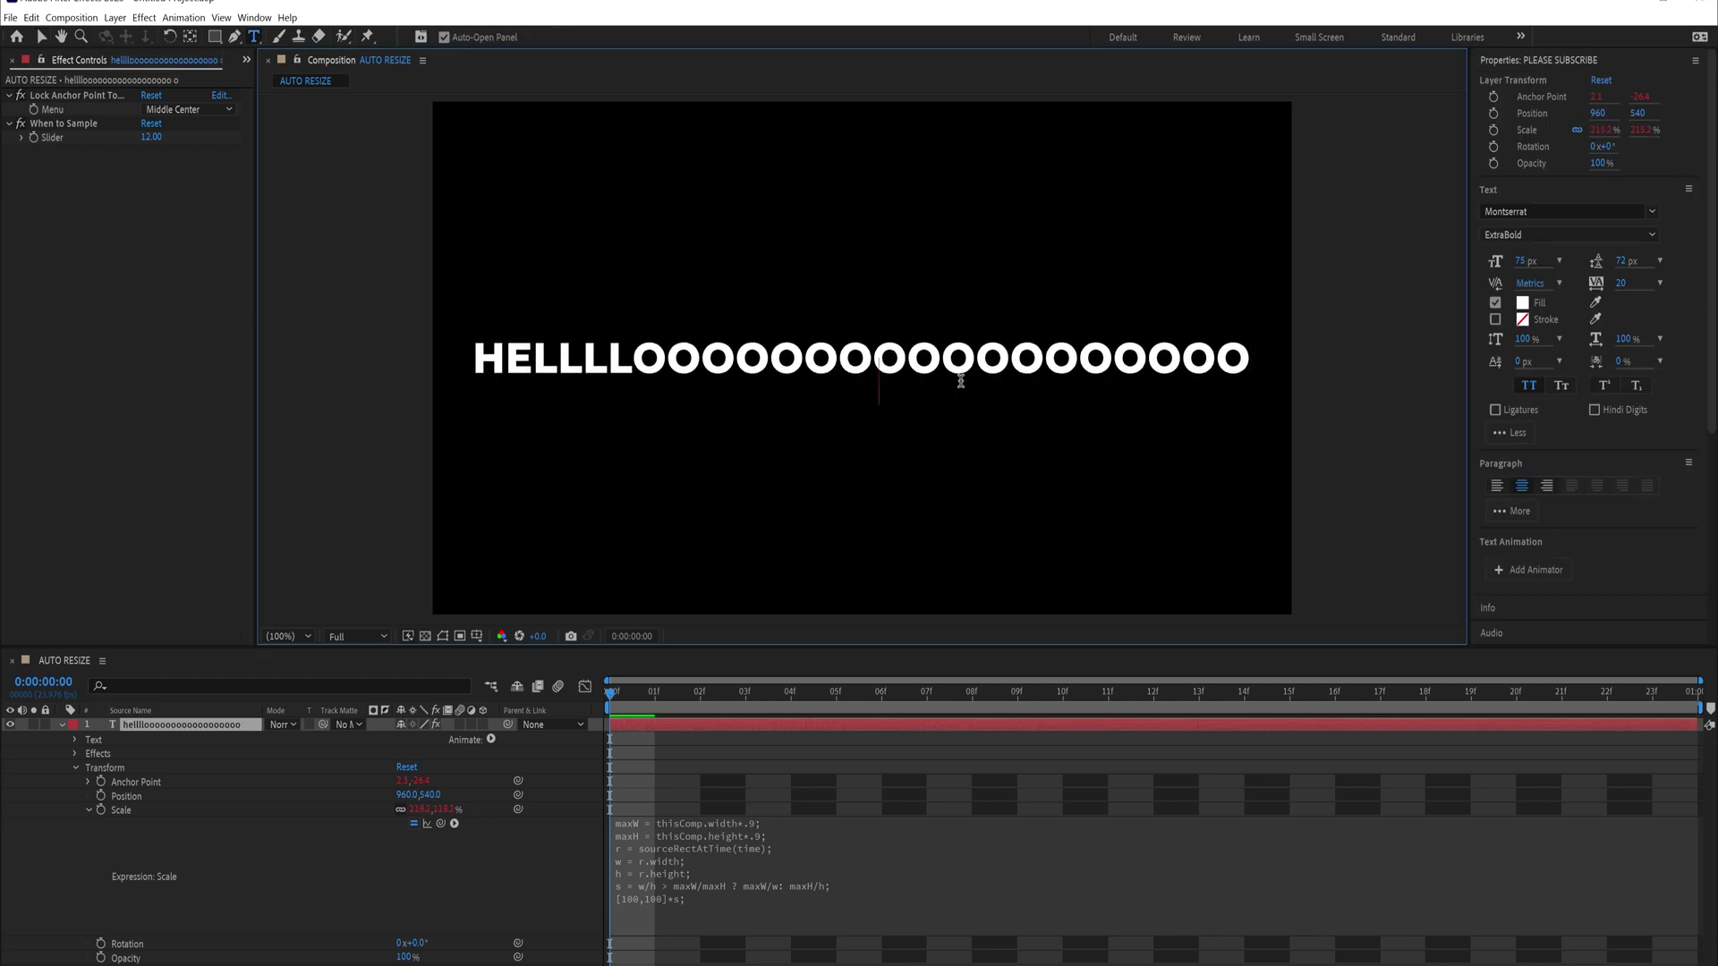
text(ooodsoddosdosdos)
Retype the text as 'hi world', a long like-button plea, then the creator's name
key(ctrl+a)
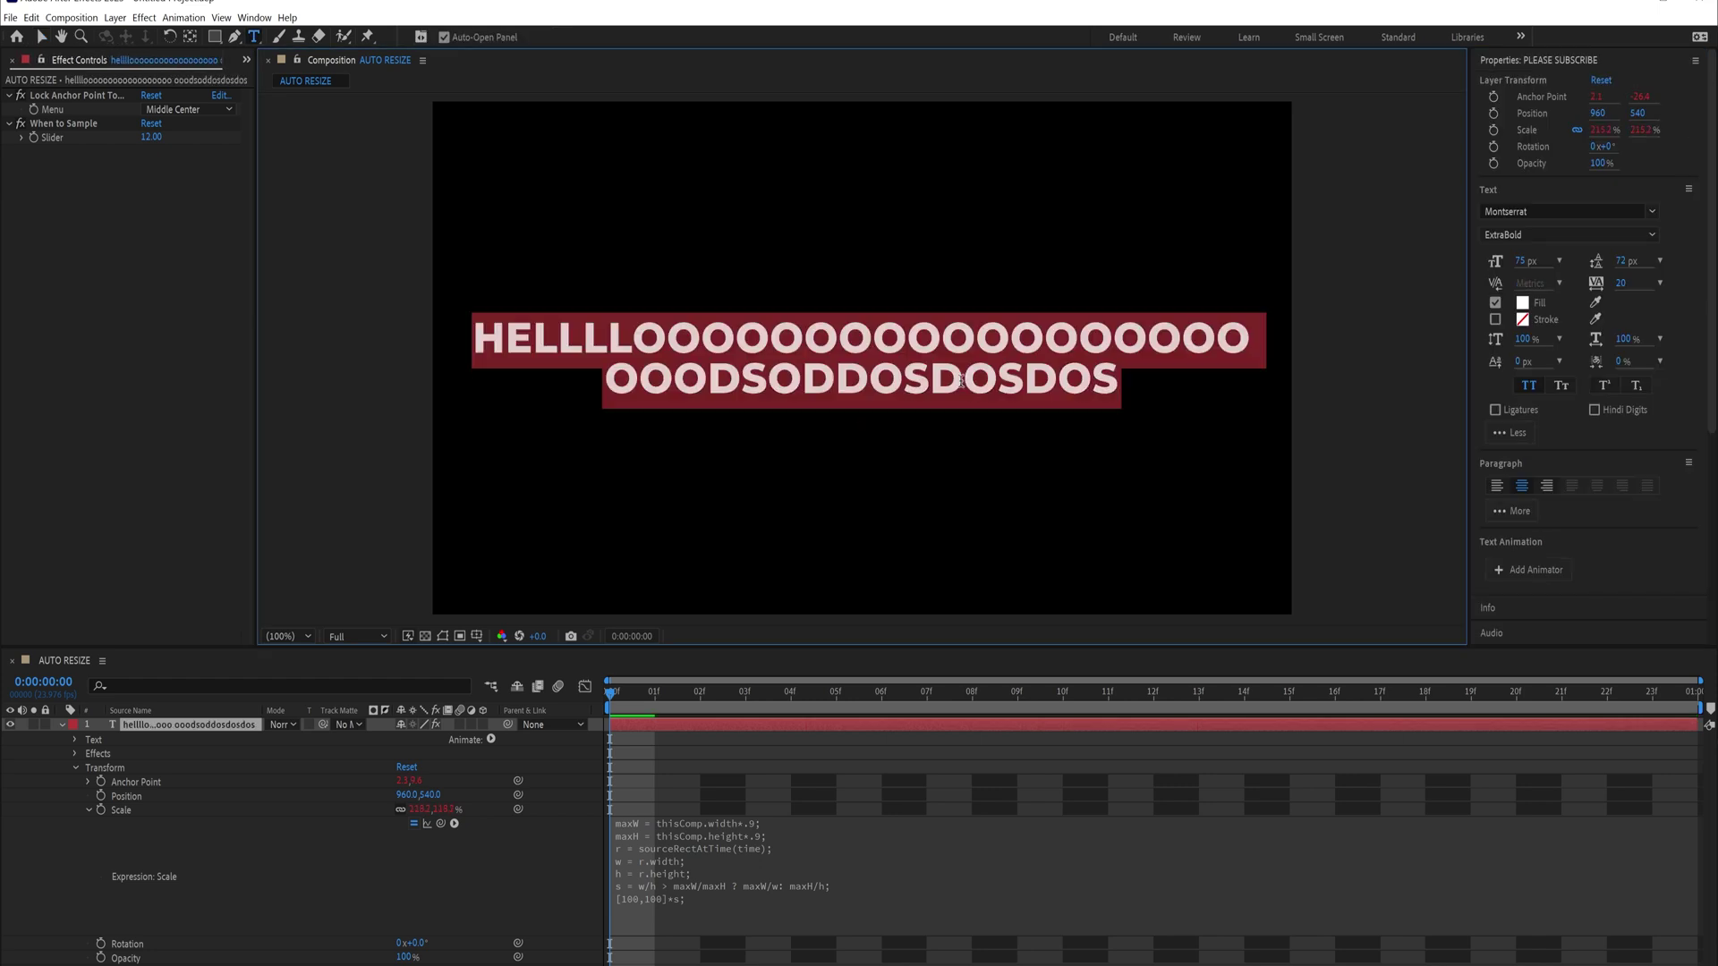
text(hi world)
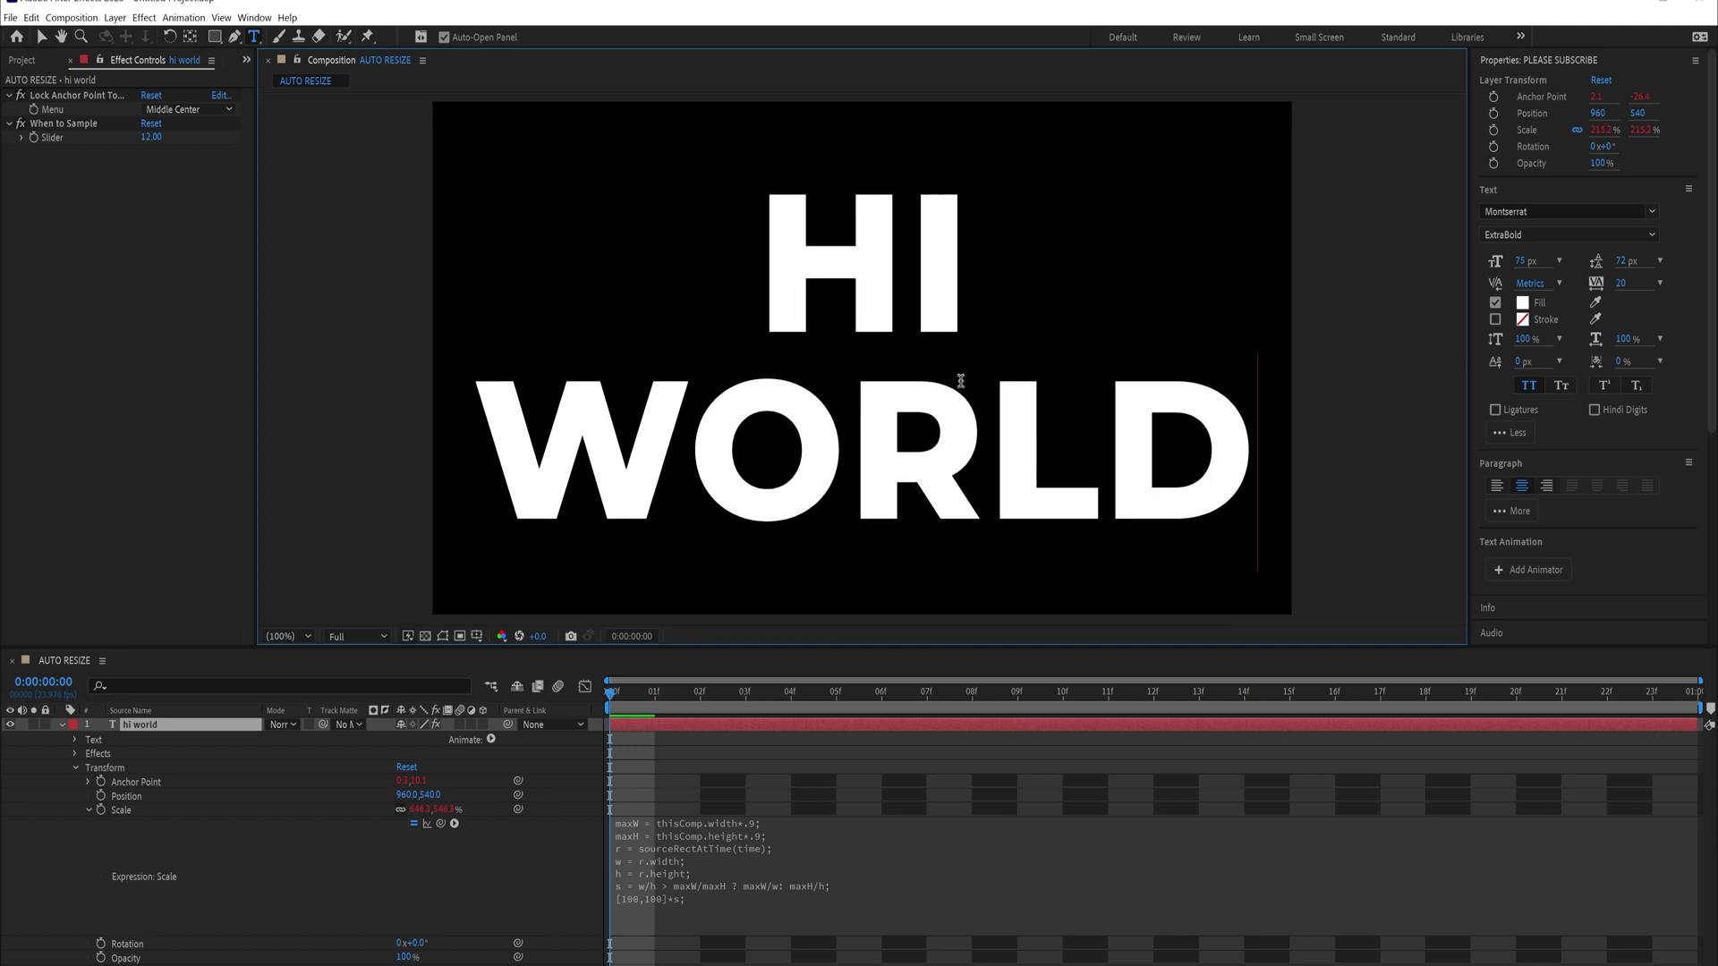
key(ctrl+a)
text(please click that like button why have you not done it)
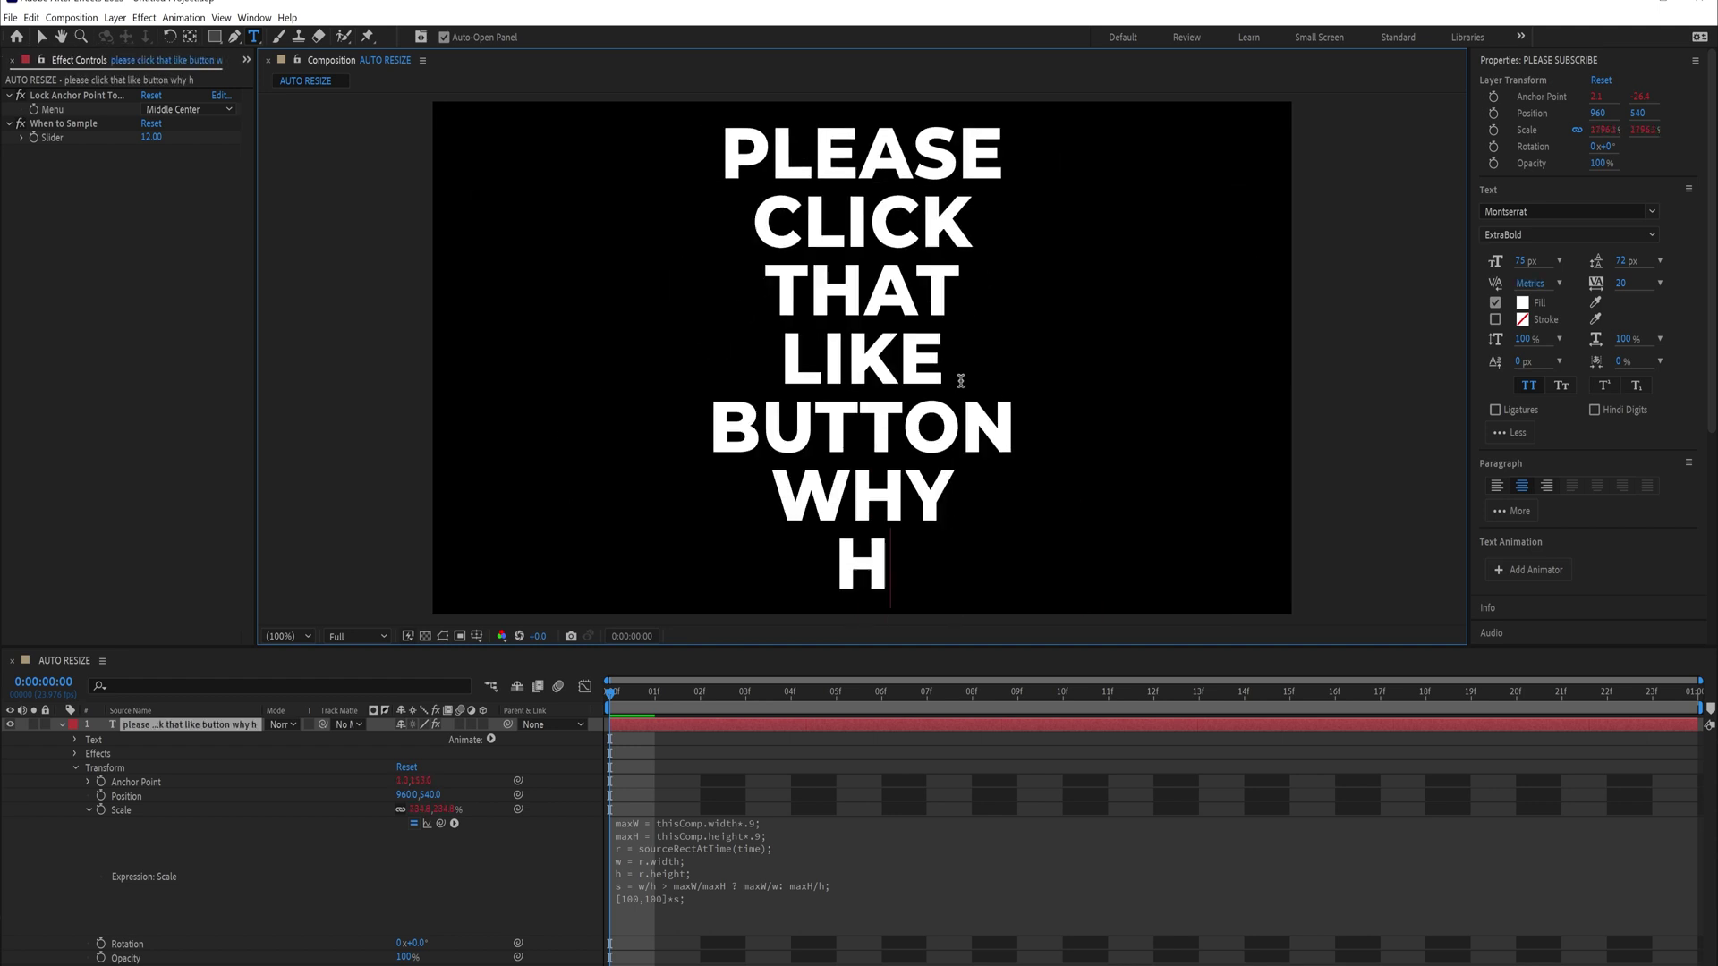
text( yet i'm giving you free stuff)
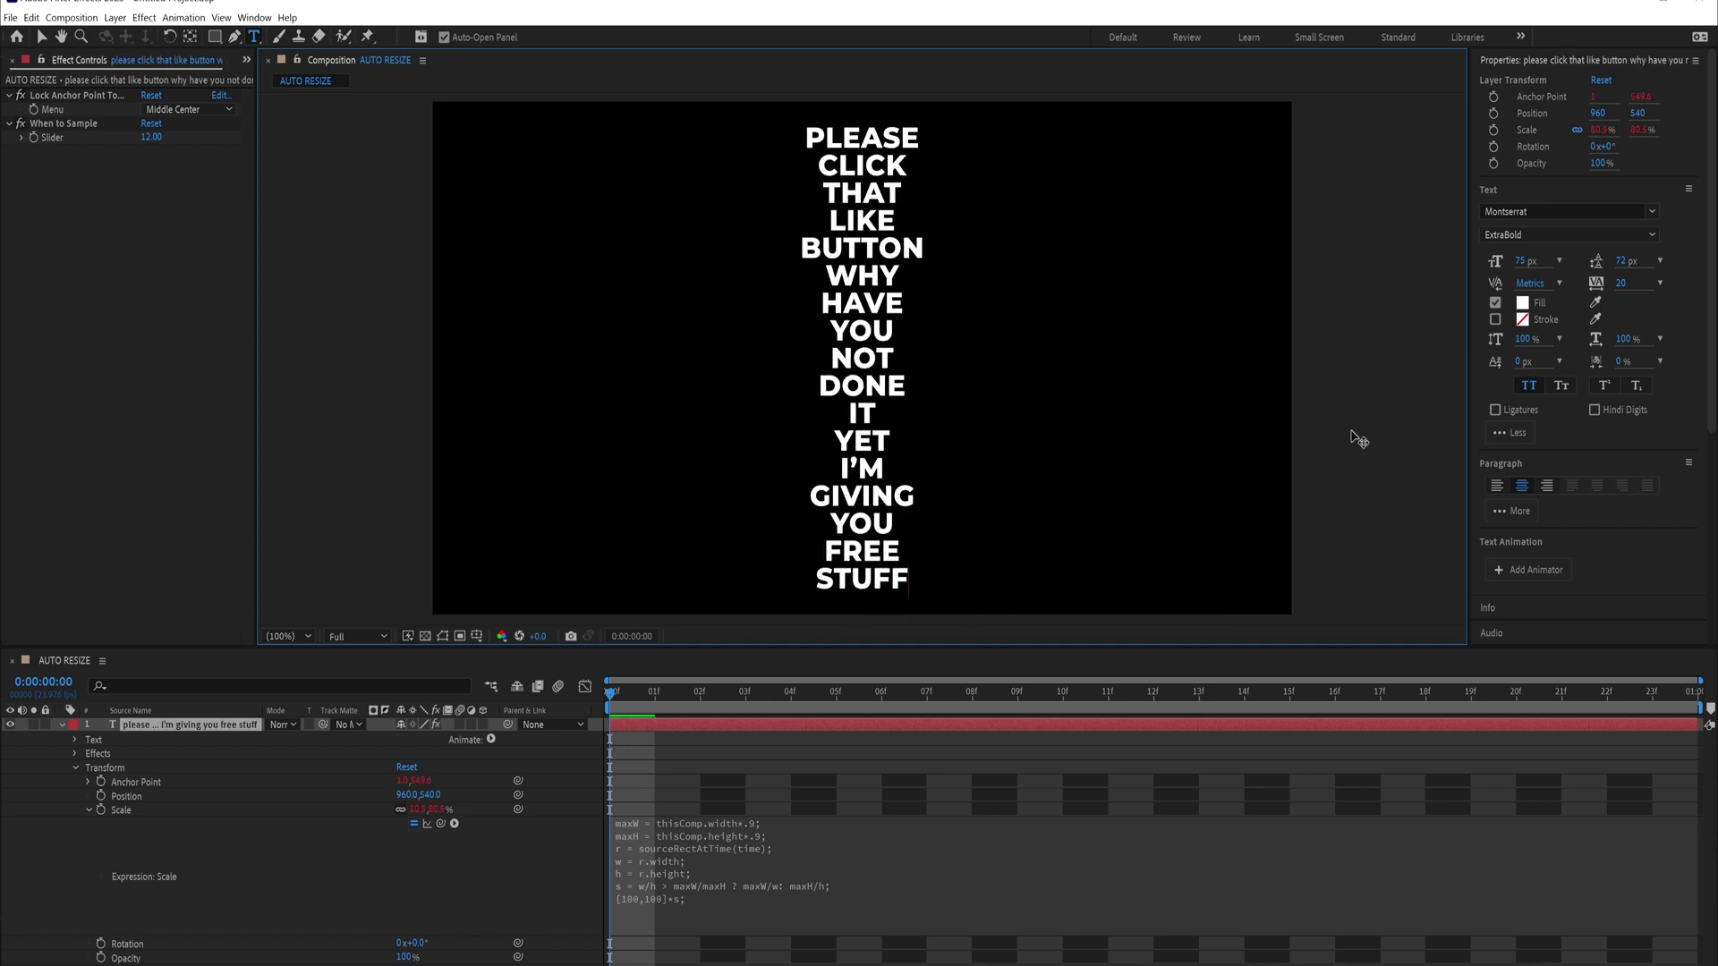
key(ctrl+a)
text(kyler holland)
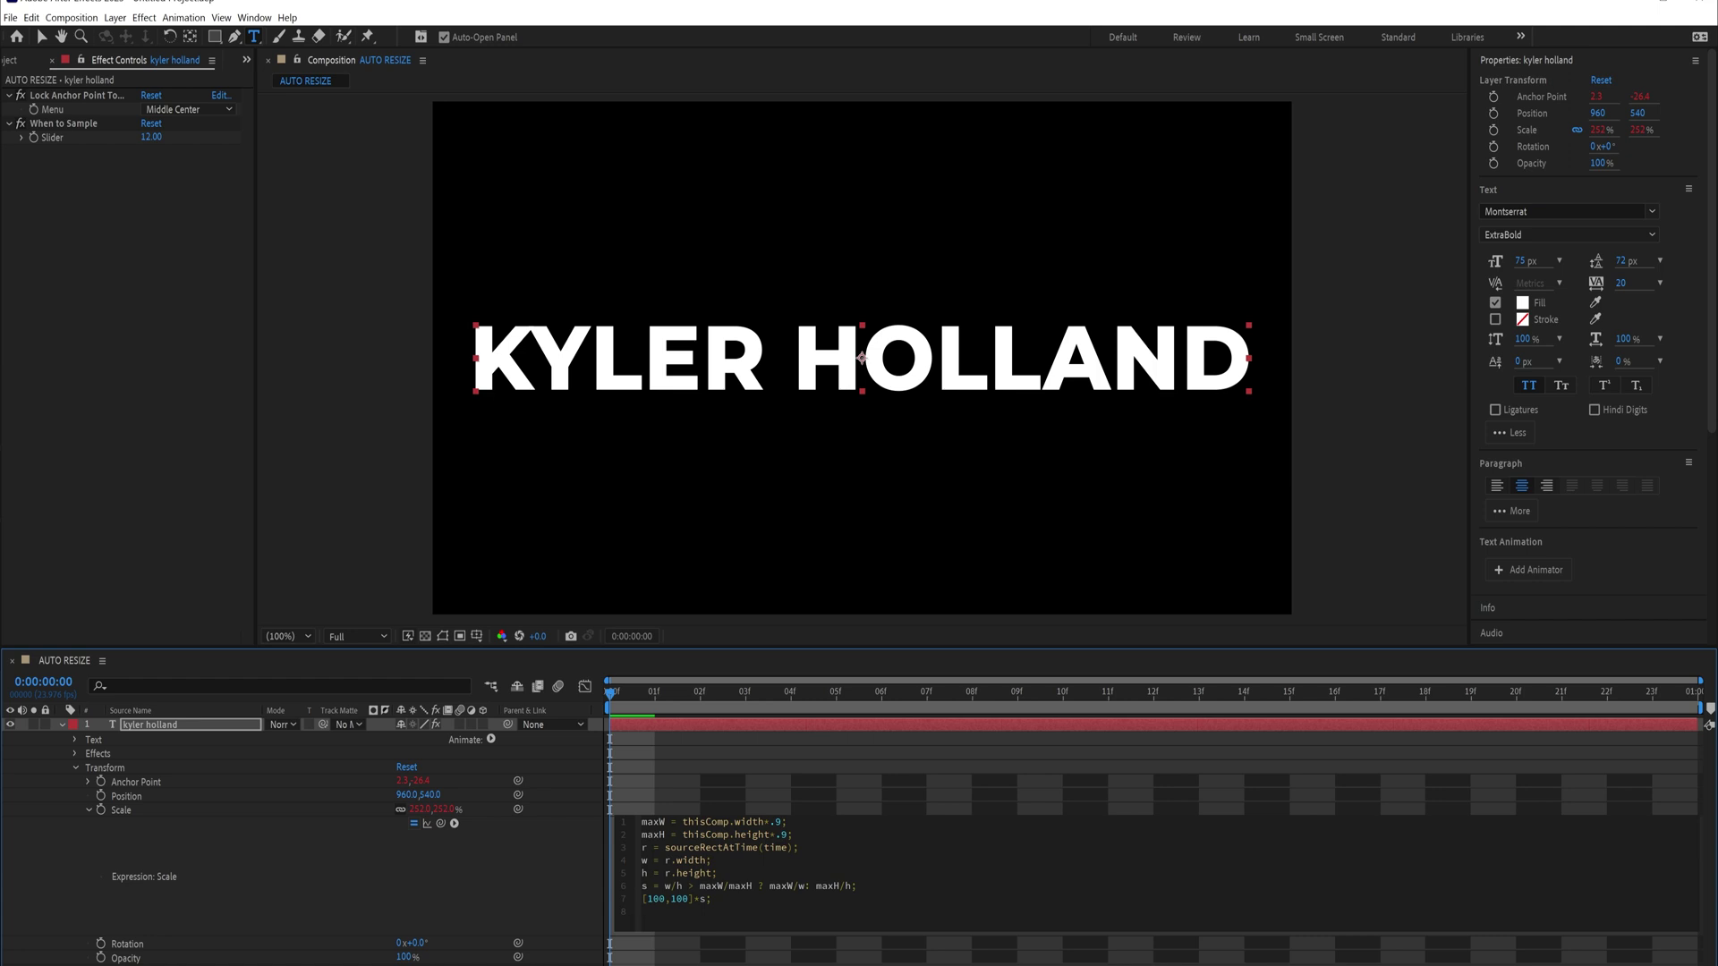
Select the entire Scale expression text for copying
drag(641, 911, 637, 821)
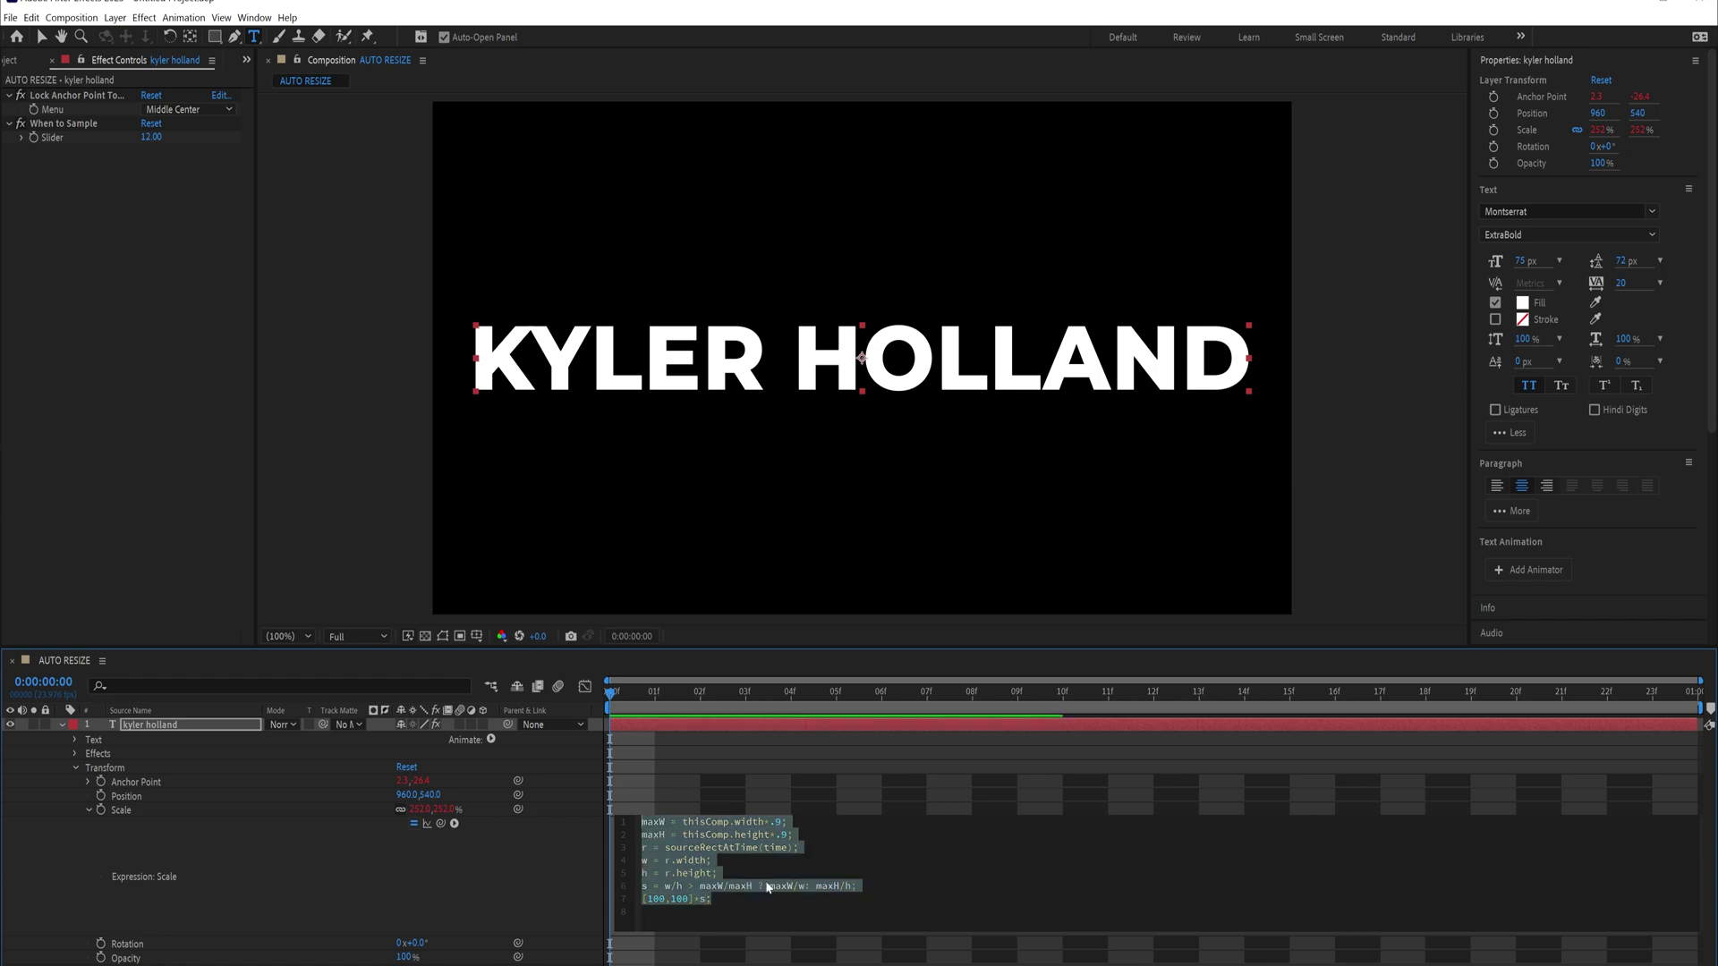
click(711, 899)
drag(711, 898, 641, 821)
click(711, 898)
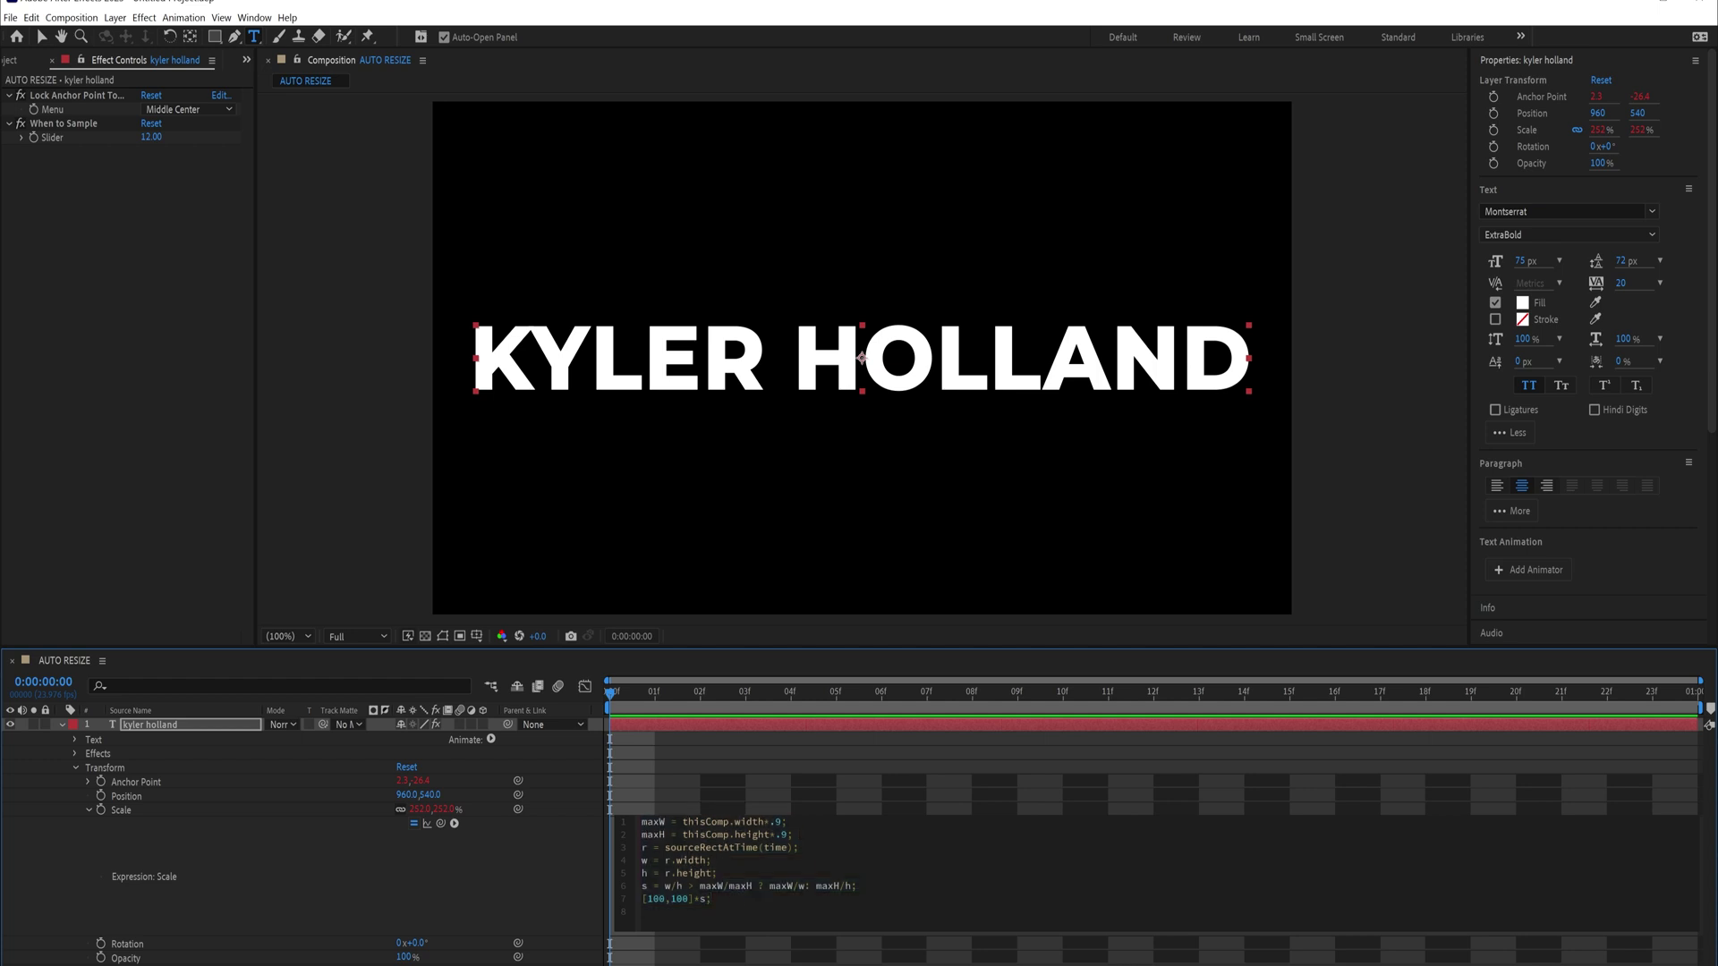
drag(711, 898, 641, 822)
key(ctrl+c)
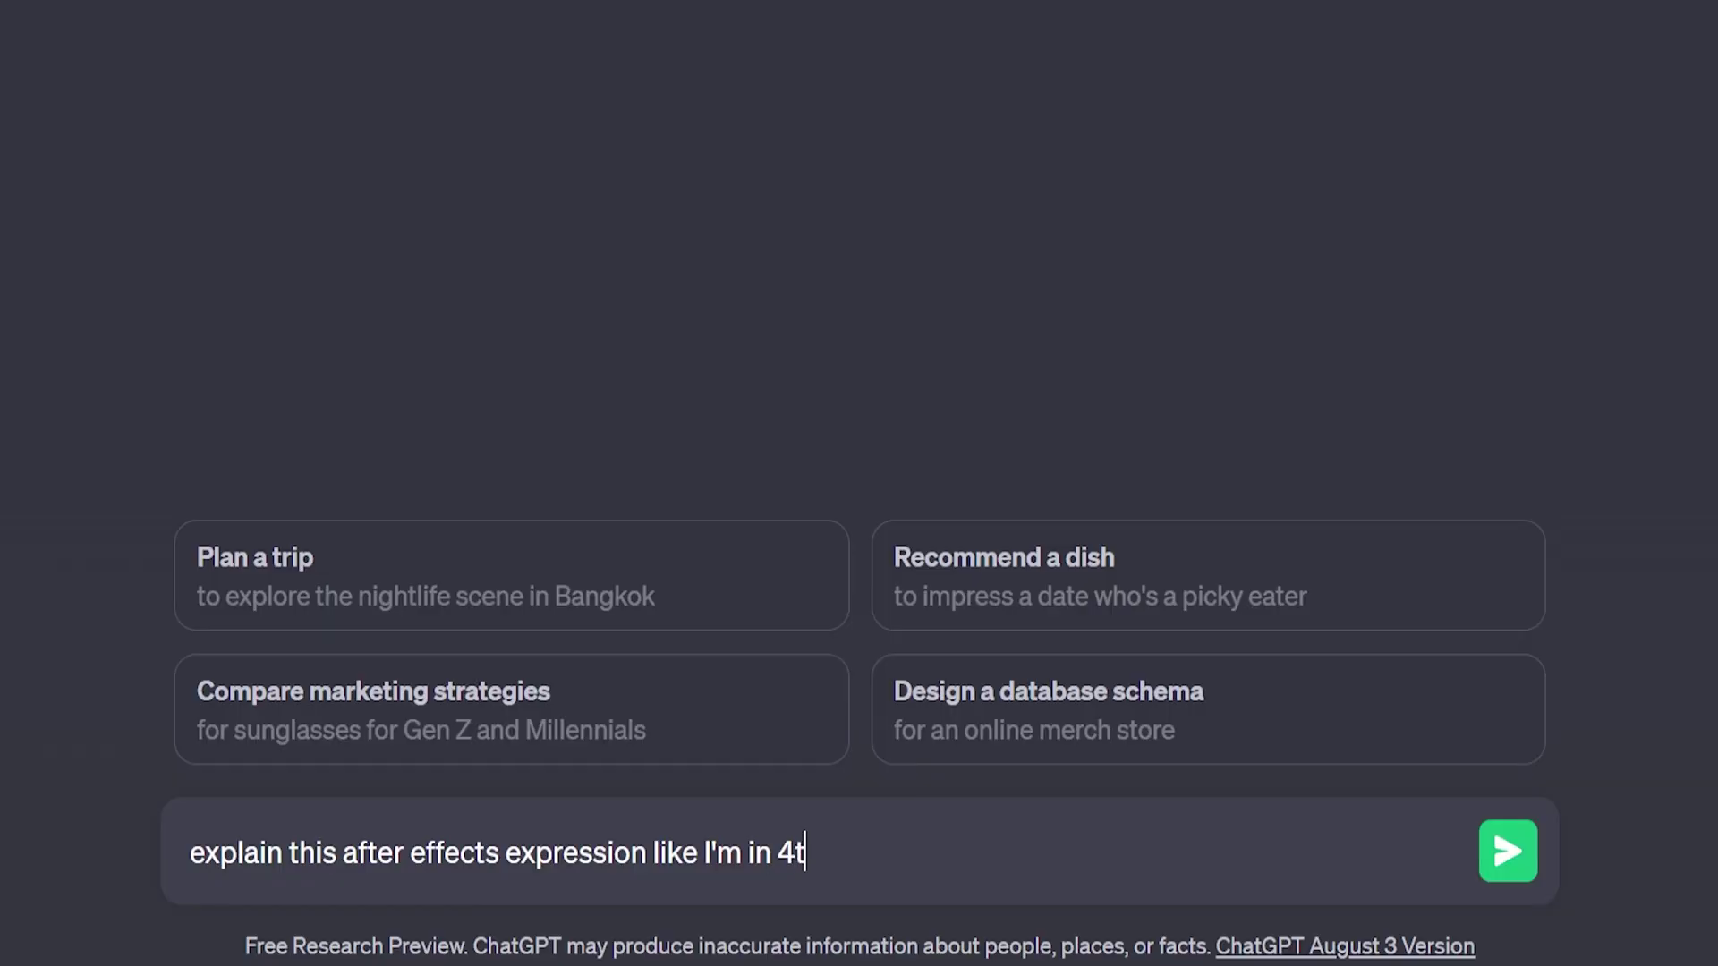
Ask ChatGPT to explain the expression like I'm in 4th grade, with the code pasted below
text(rade:)
key(shift+Return)
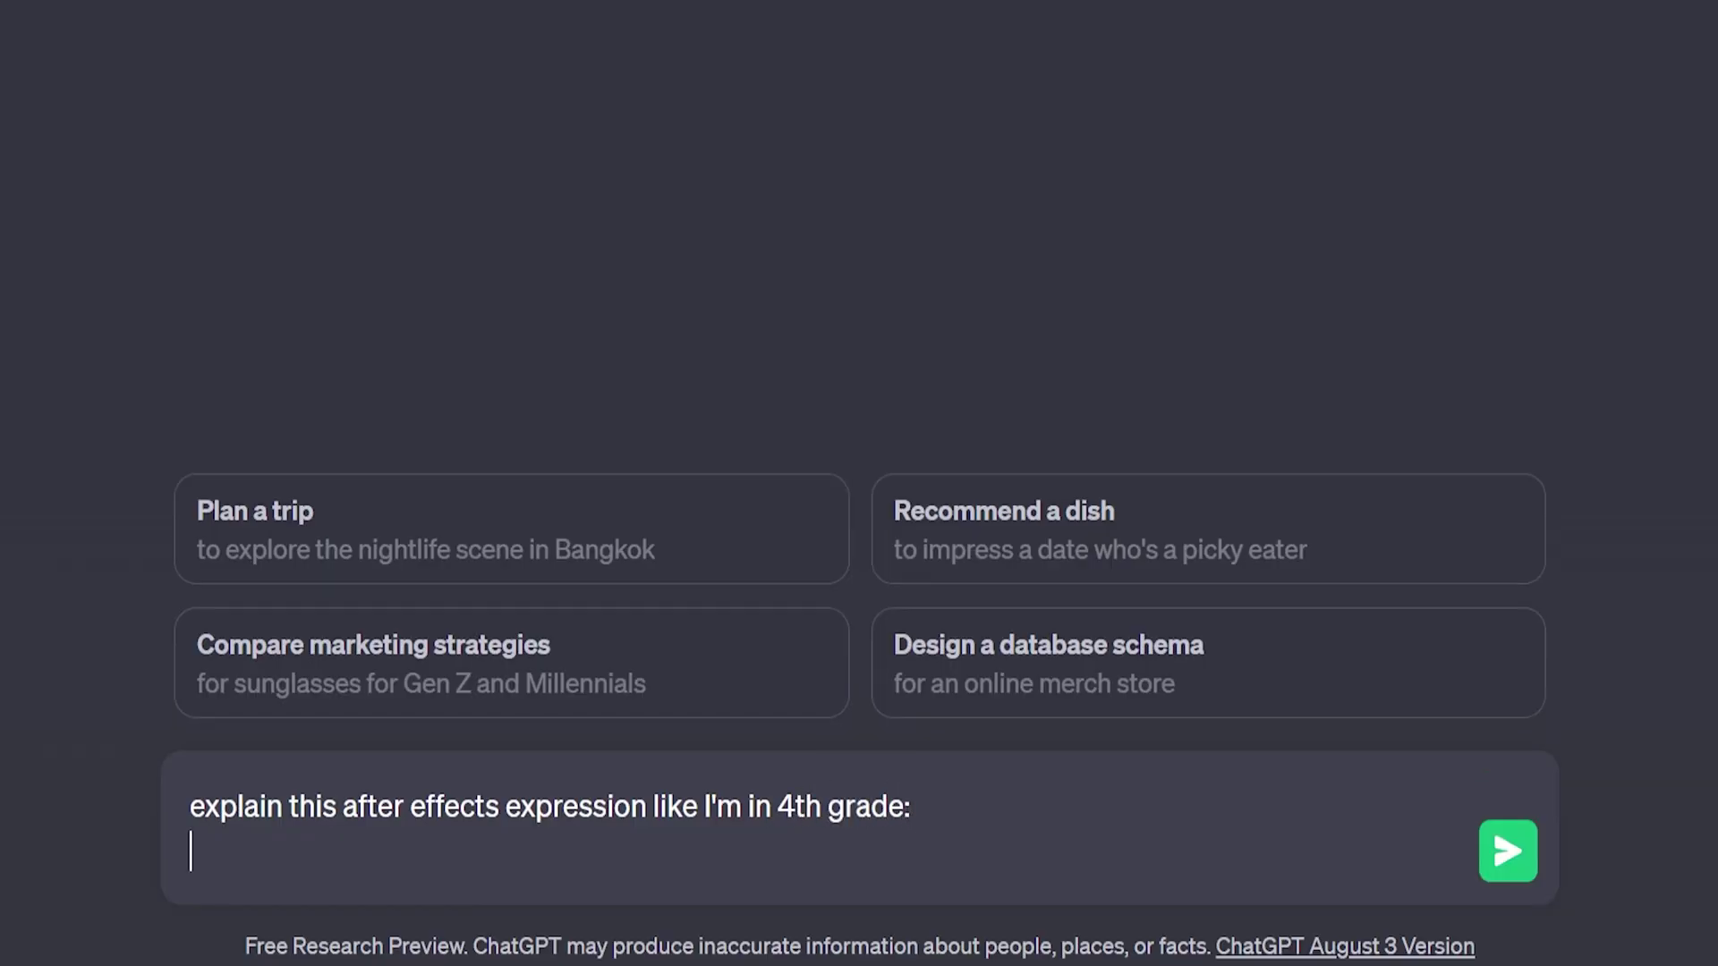
key(shift+Return)
key(ctrl+v)
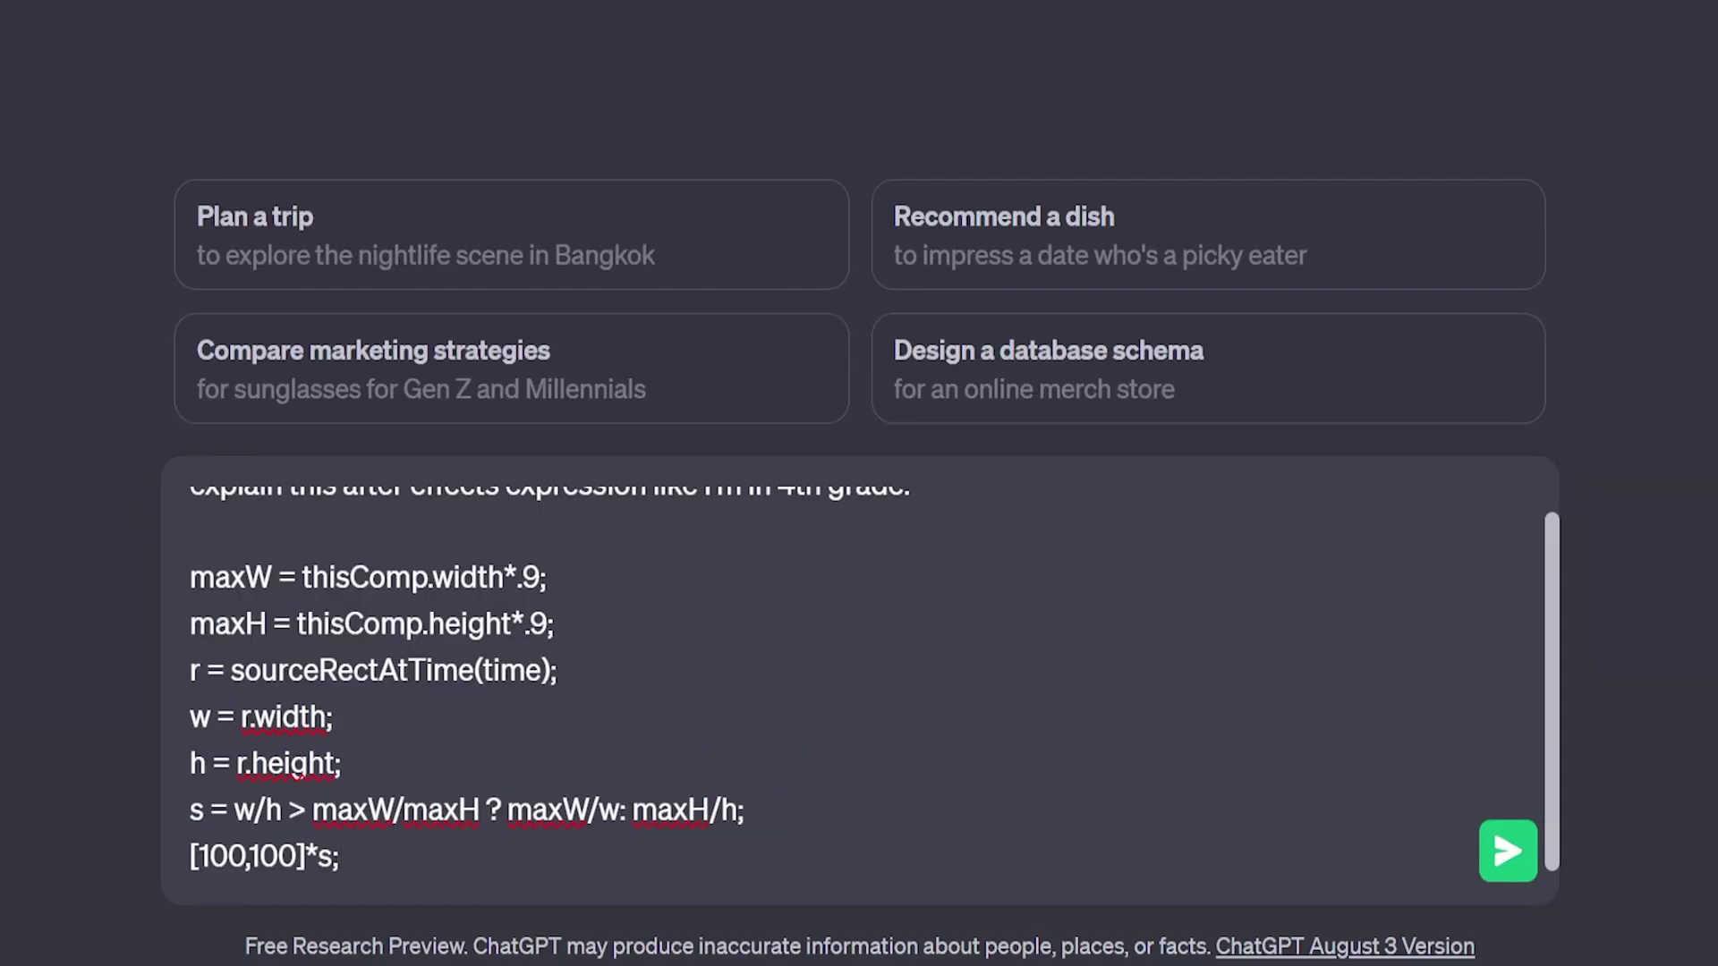
key(Return)
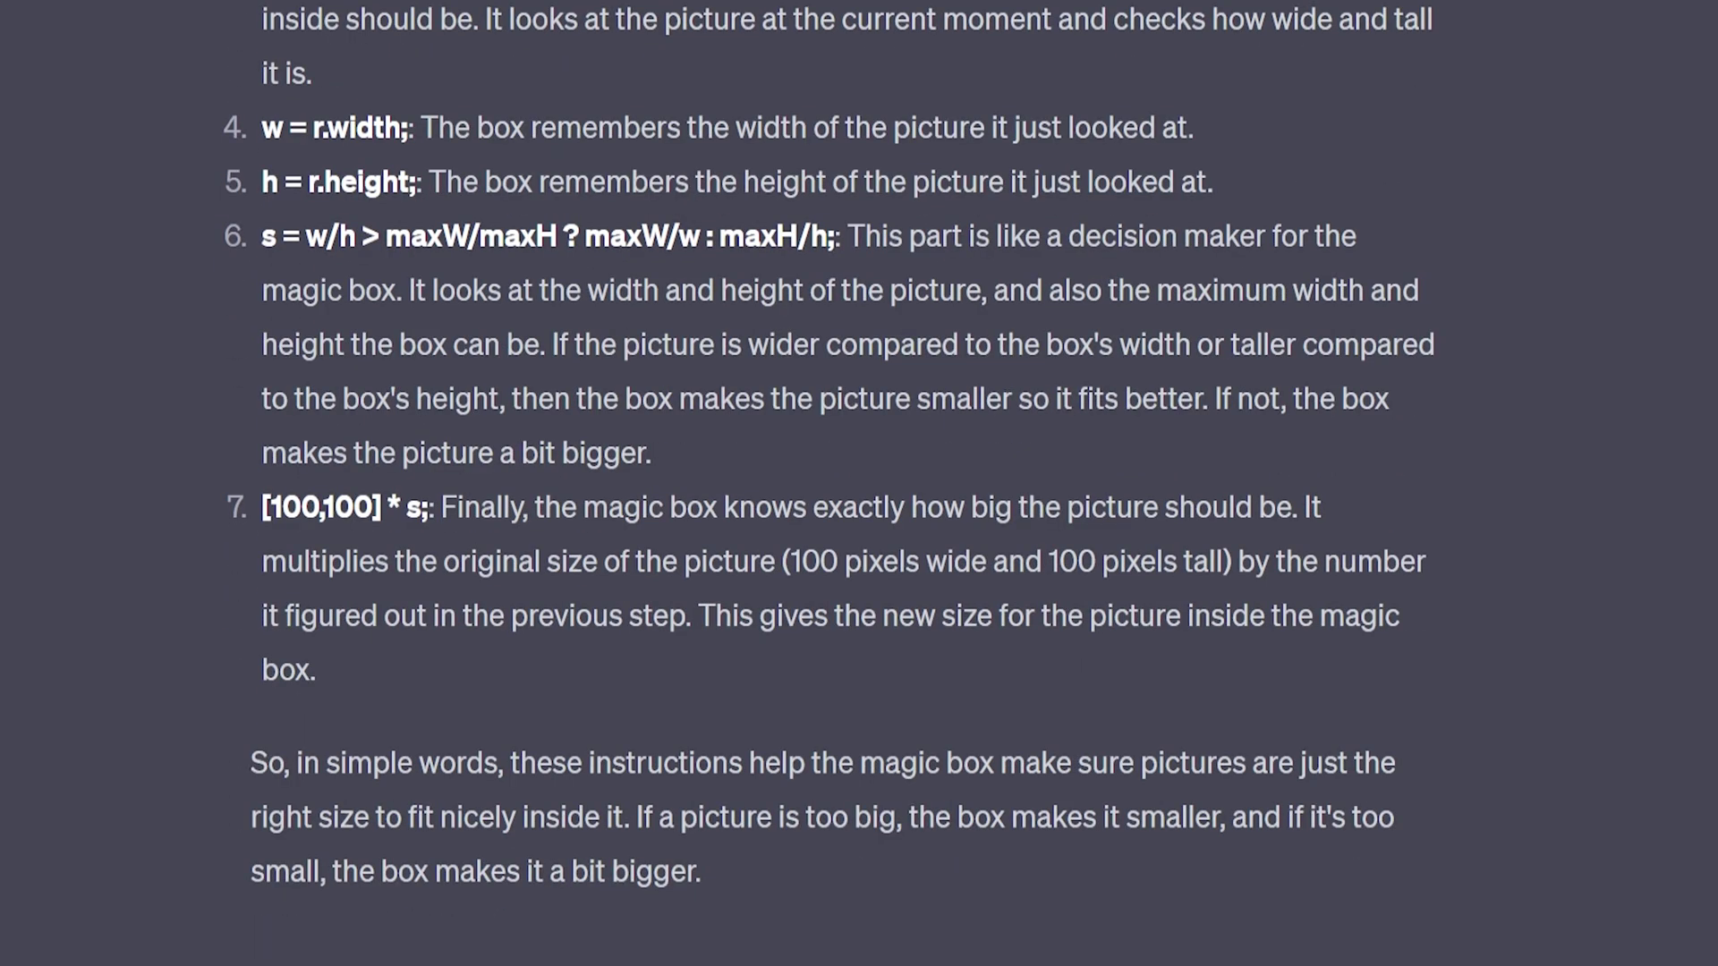
drag(261, 127, 1204, 143)
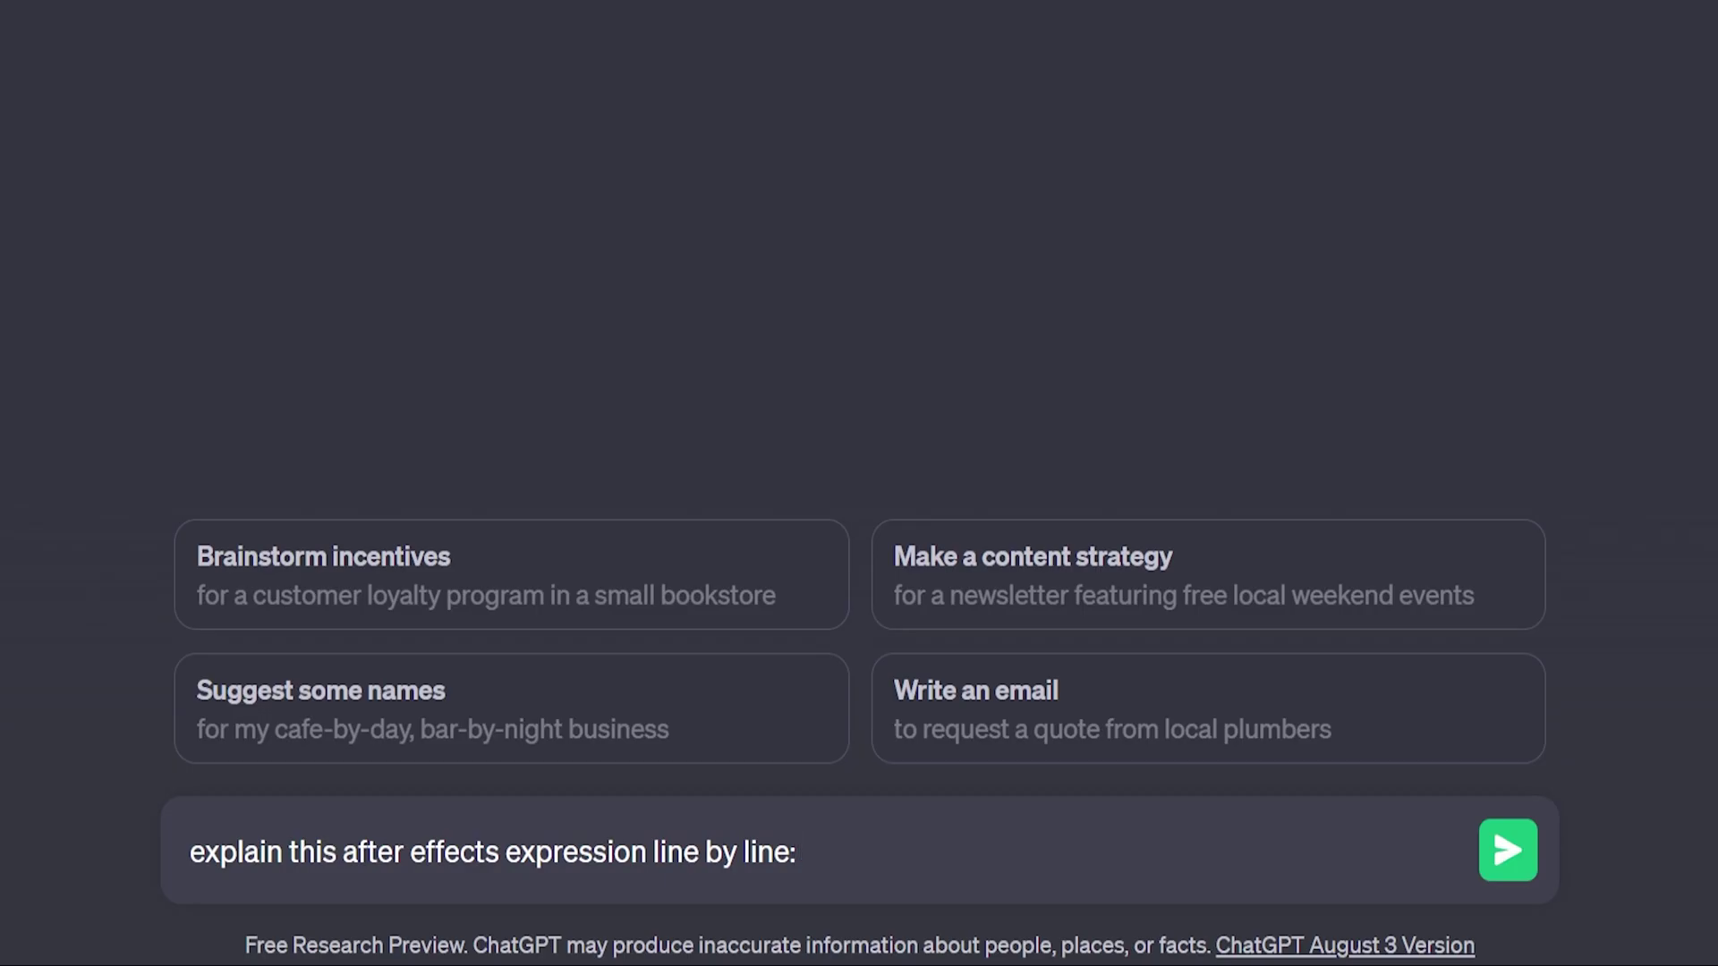
key(shift+Return)
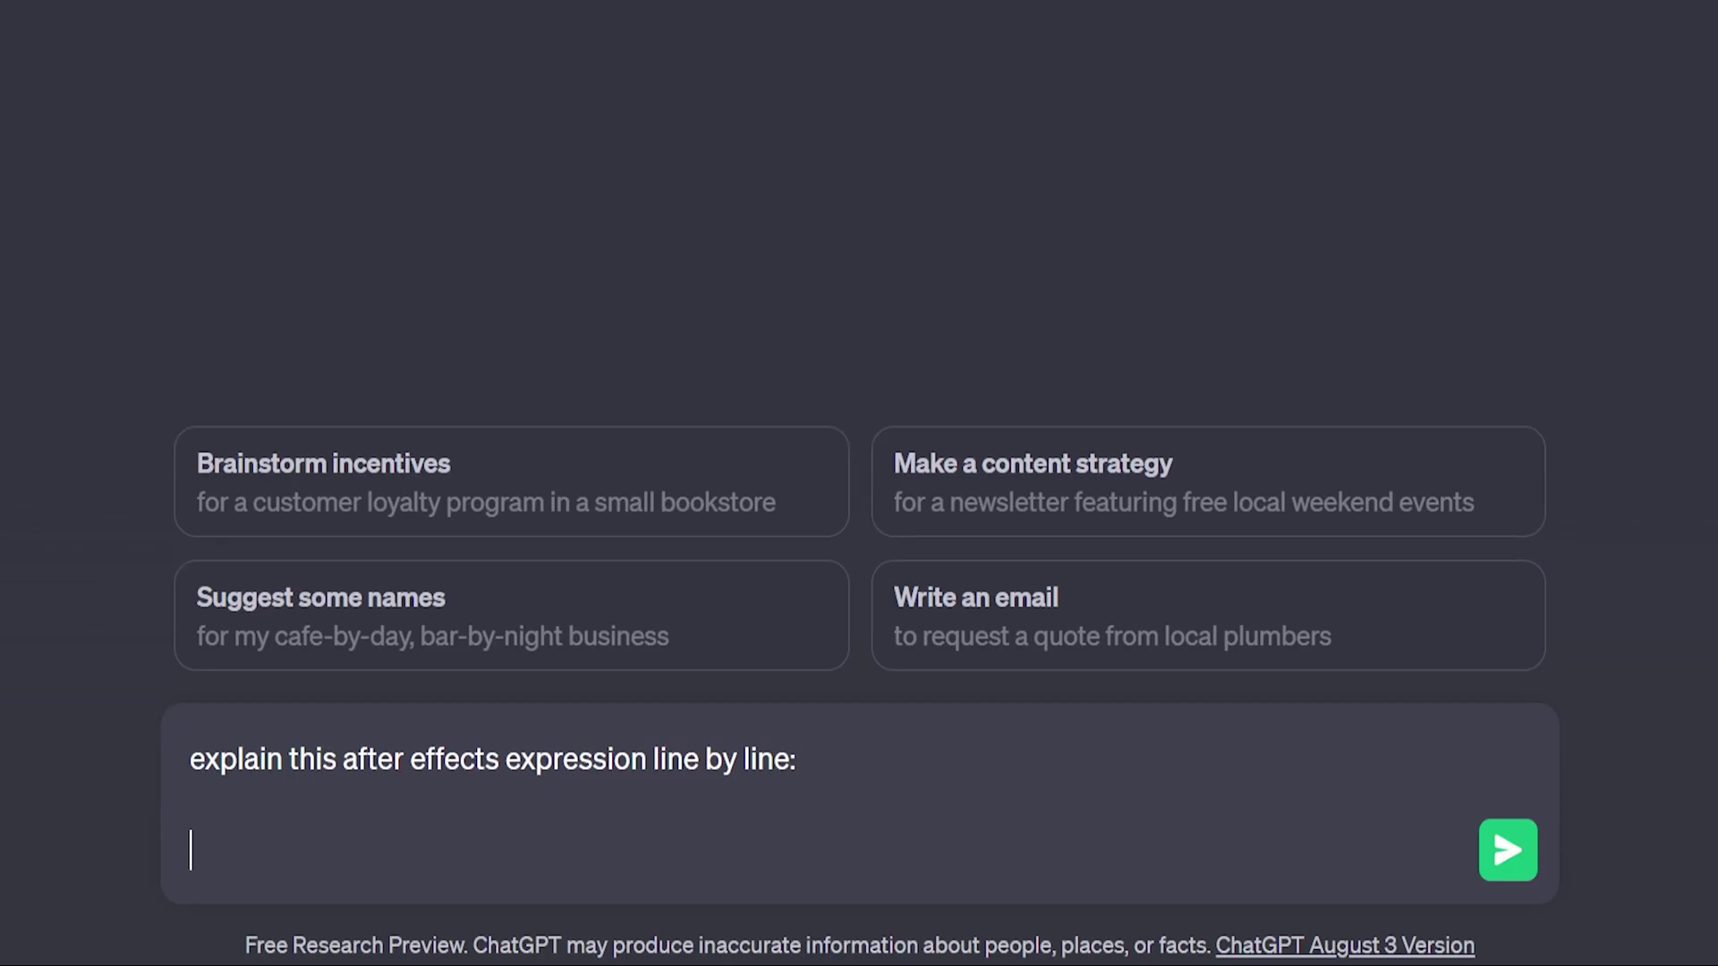
key(shift+Return)
key(ctrl+v)
key(Return)
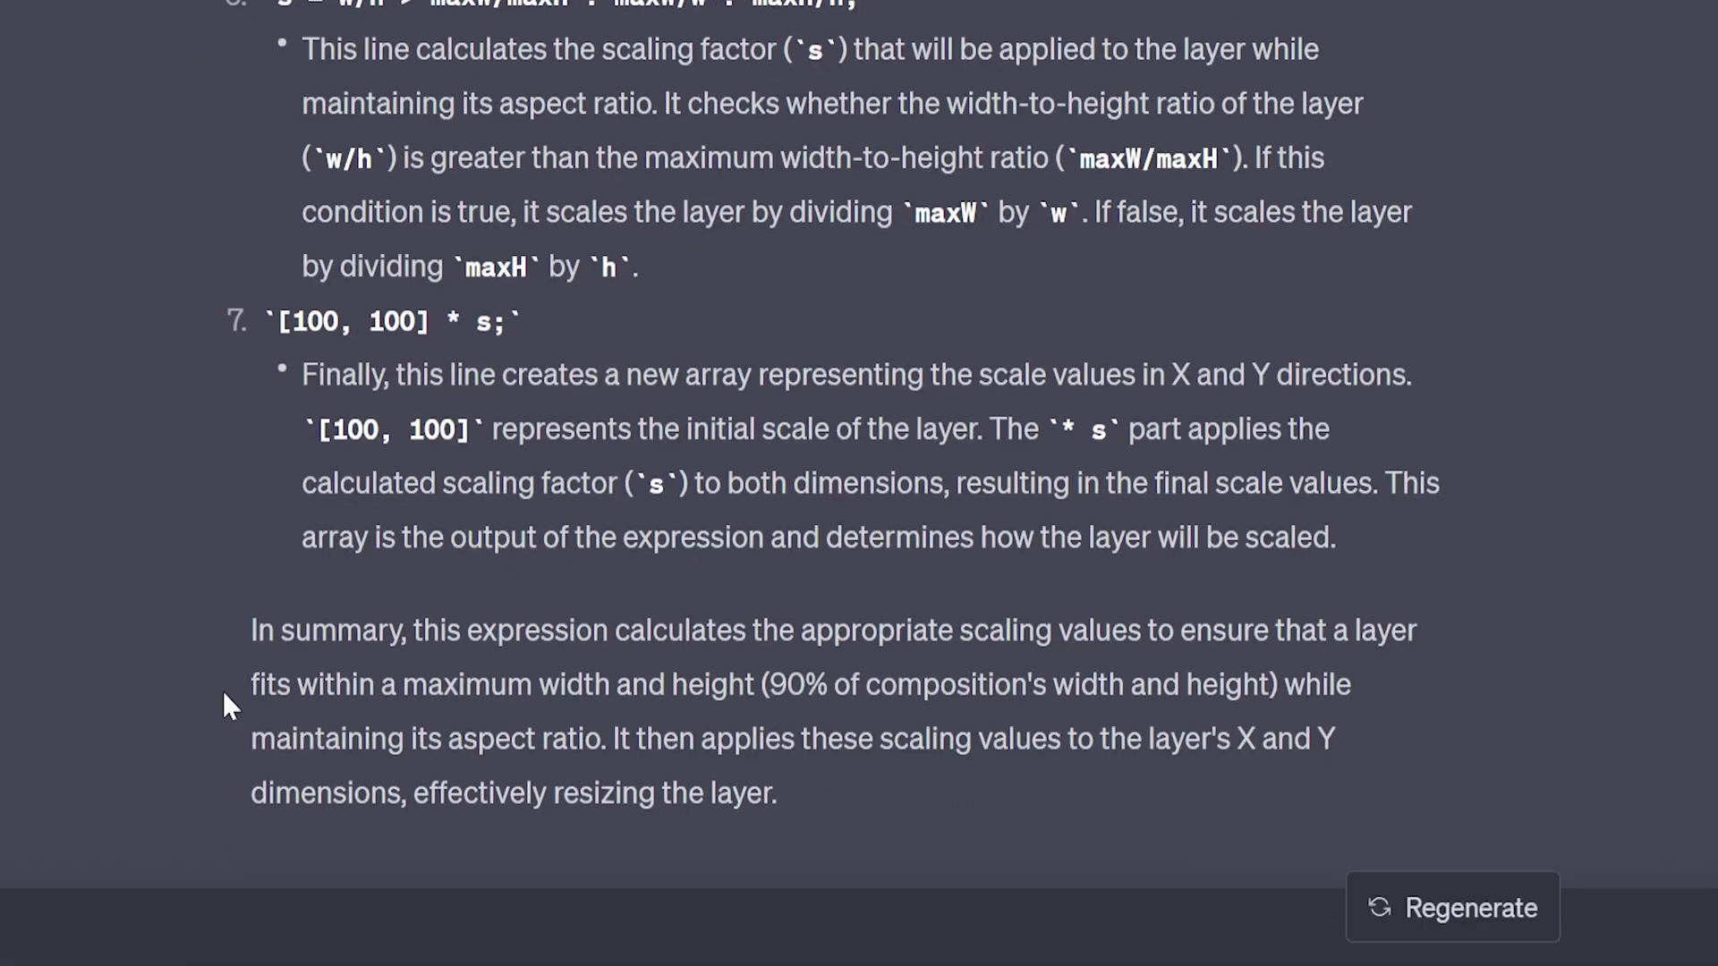
drag(251, 630, 935, 790)
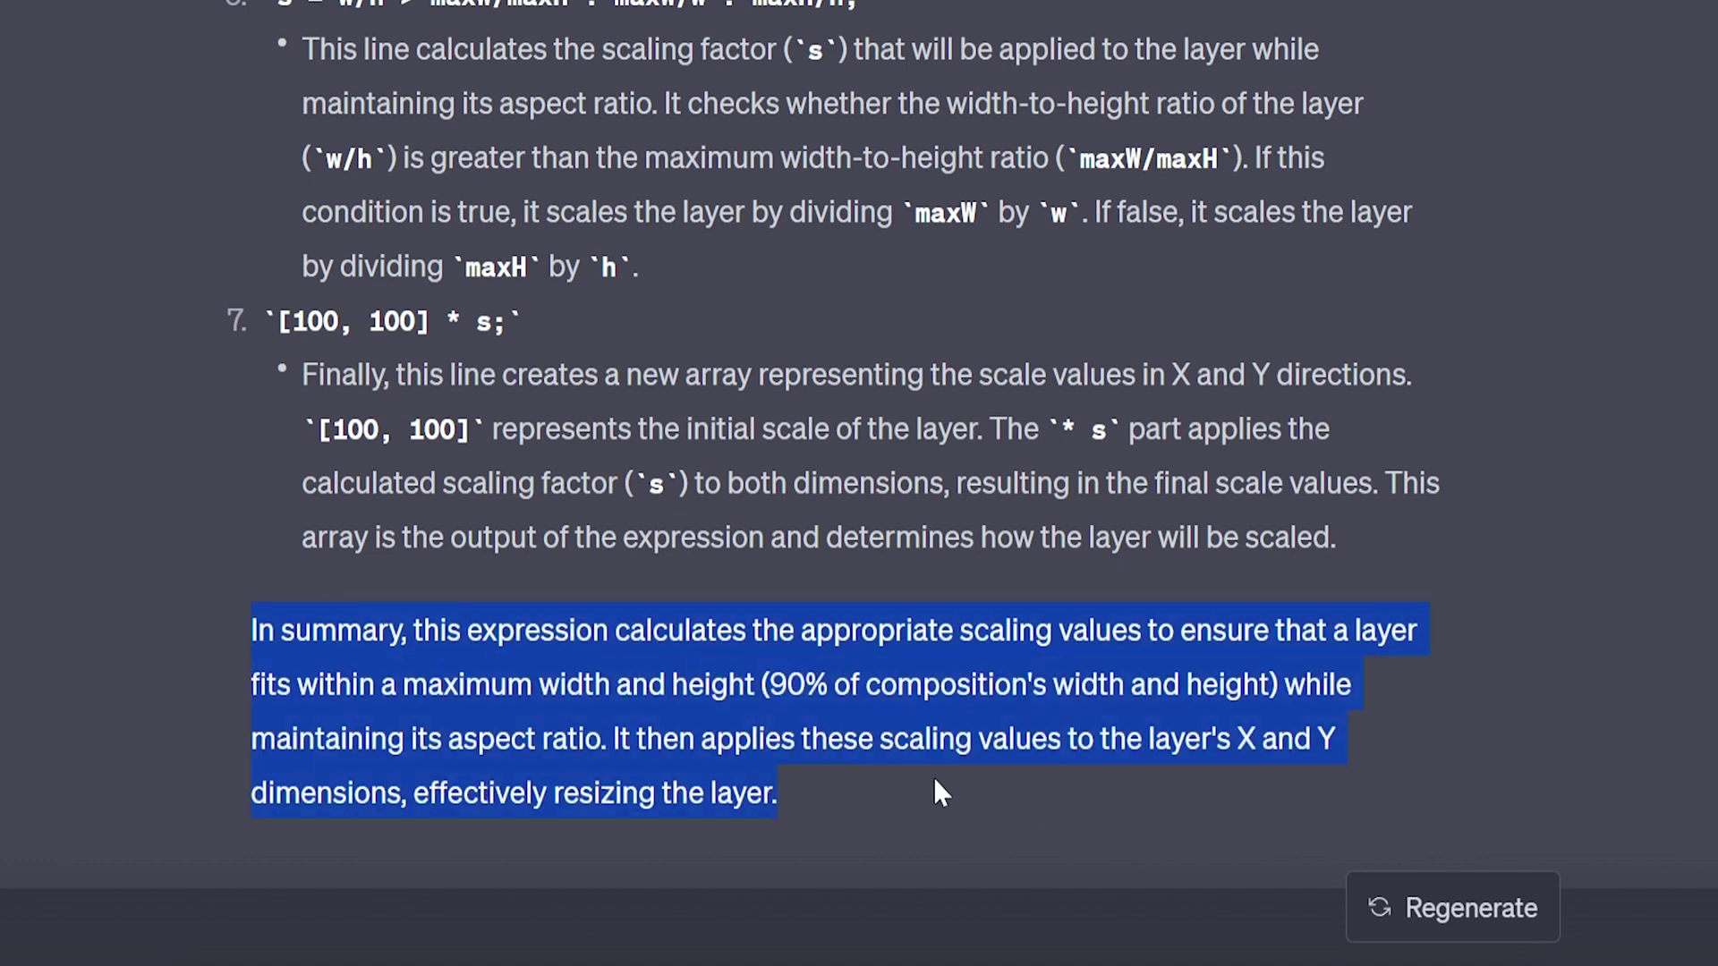
click(1697, 687)
scroll(1697, 687, up, 5)
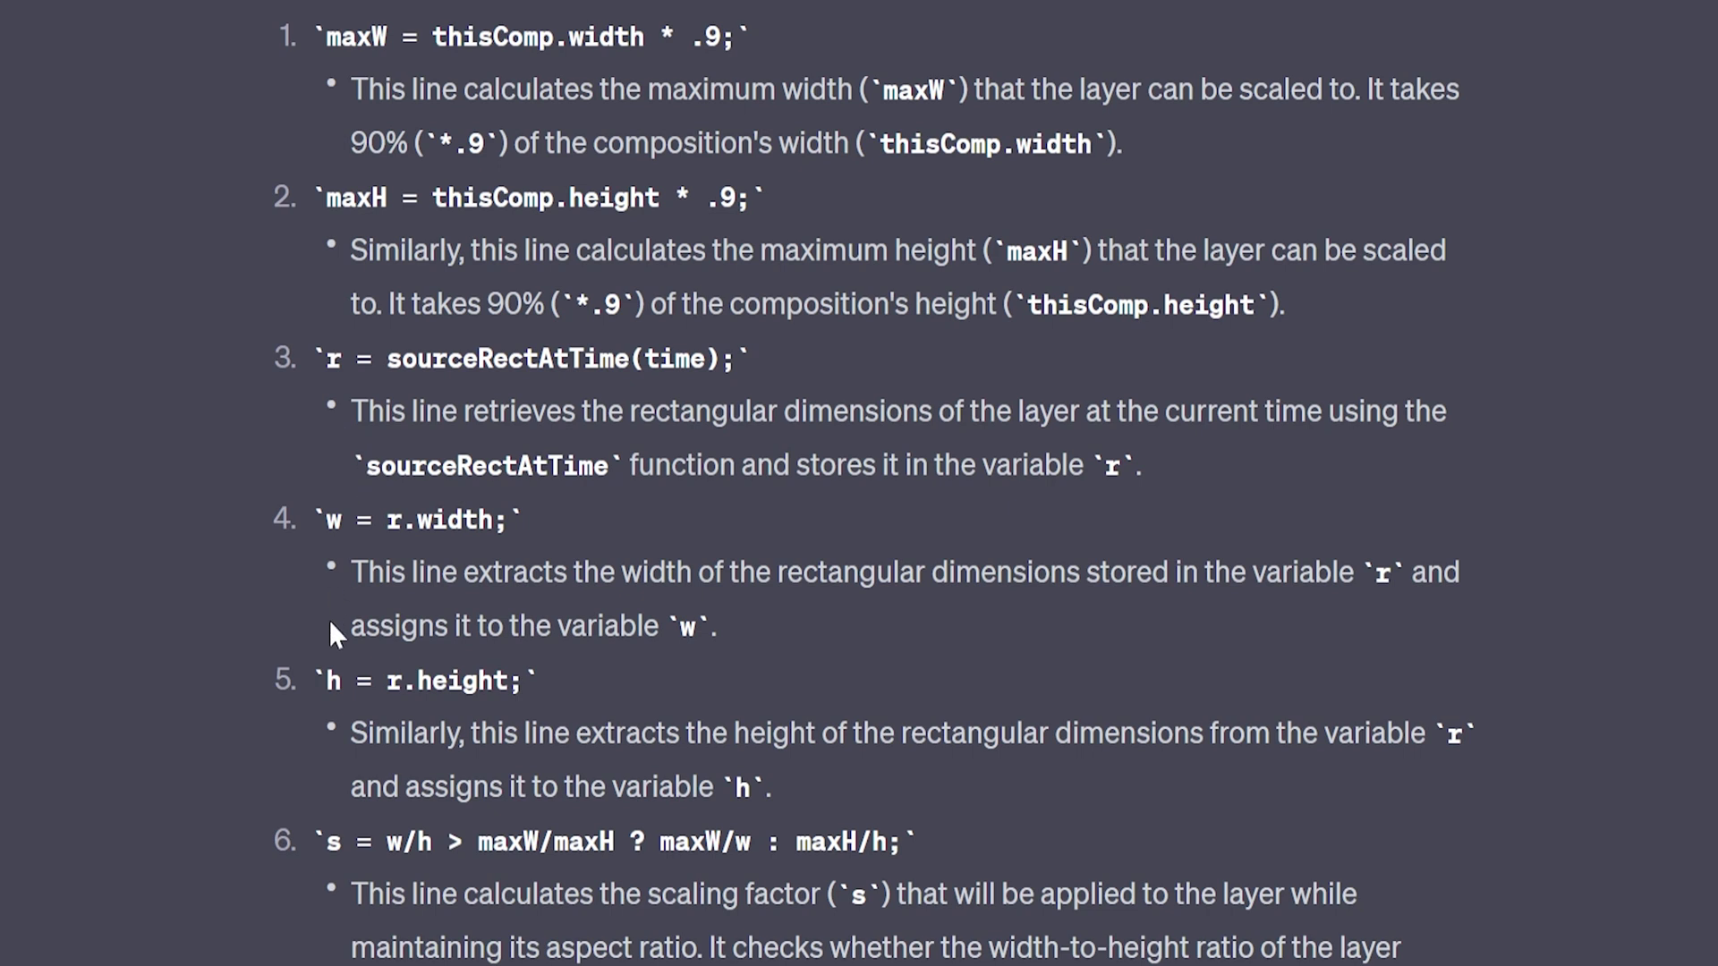
drag(325, 686, 526, 696)
drag(442, 756, 973, 736)
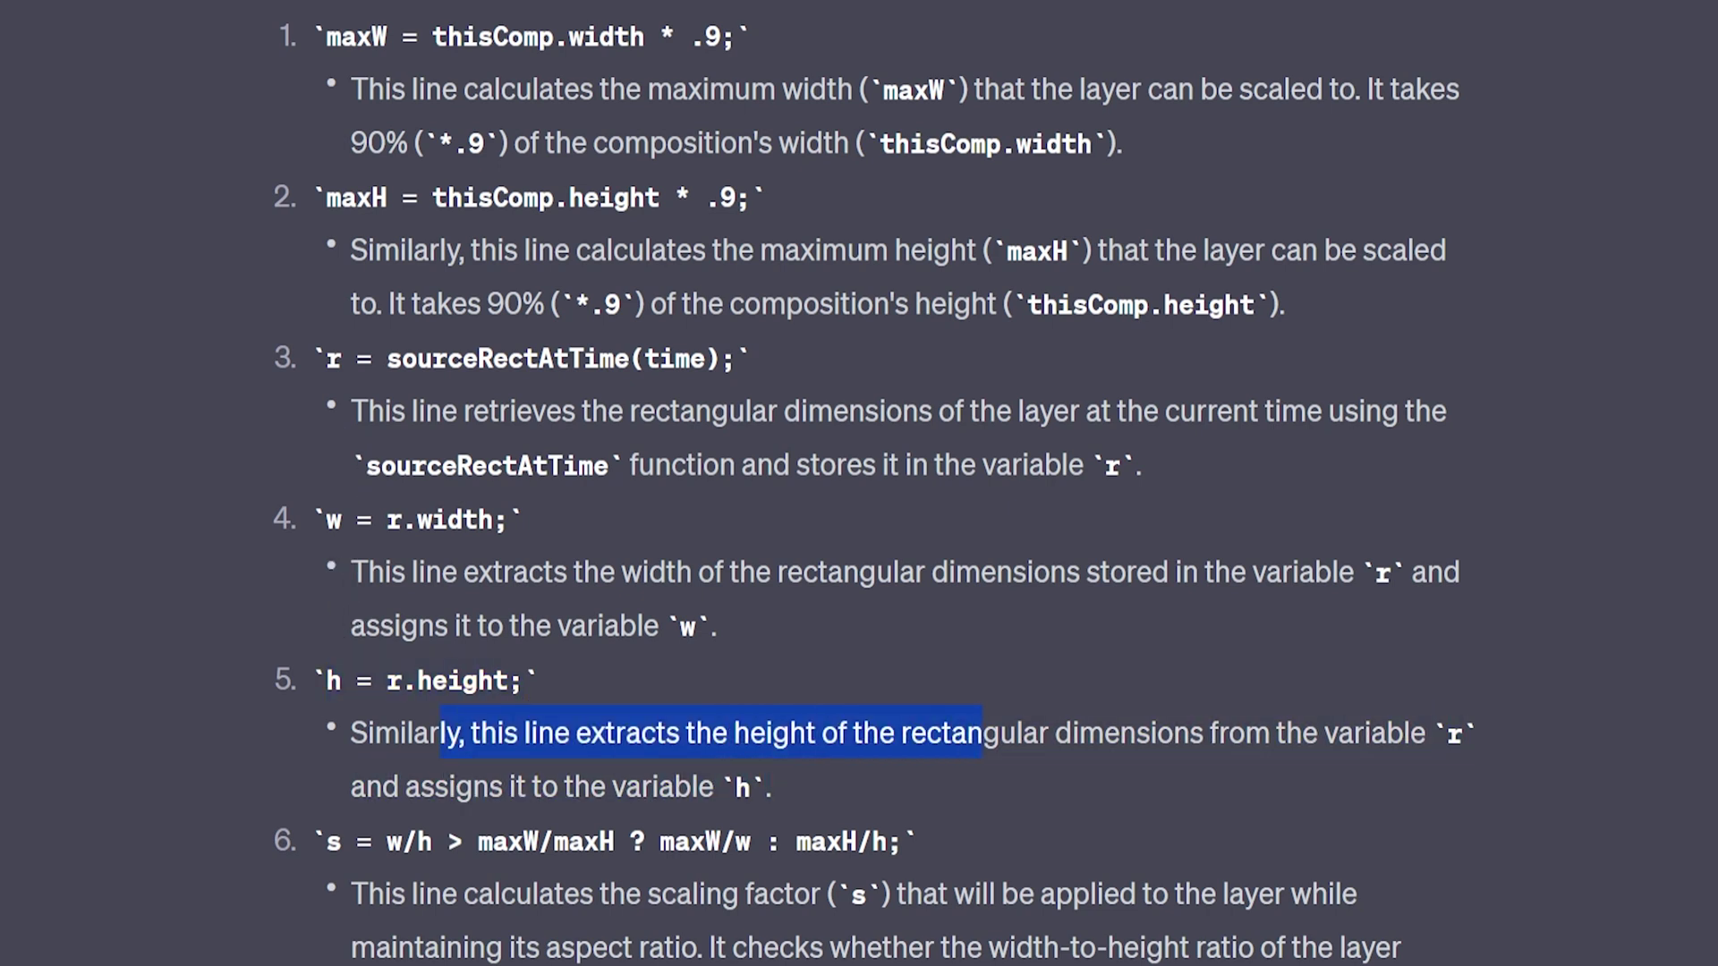
double_click(507, 359)
triple_click(531, 359)
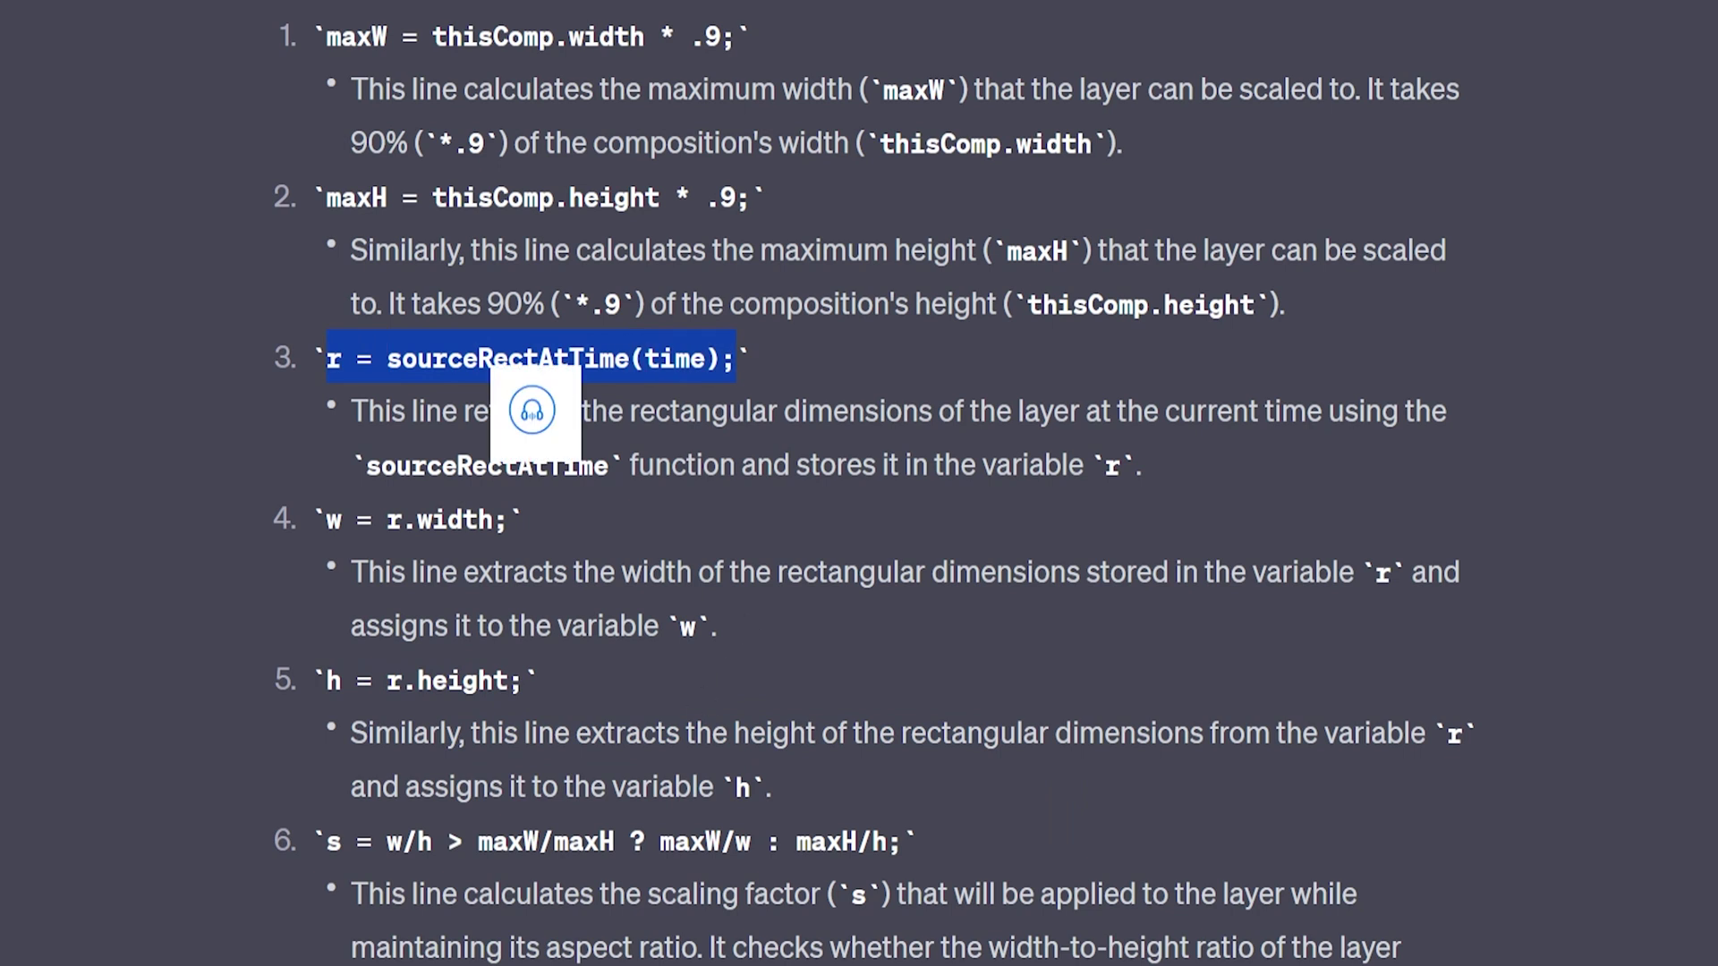
double_click(663, 786)
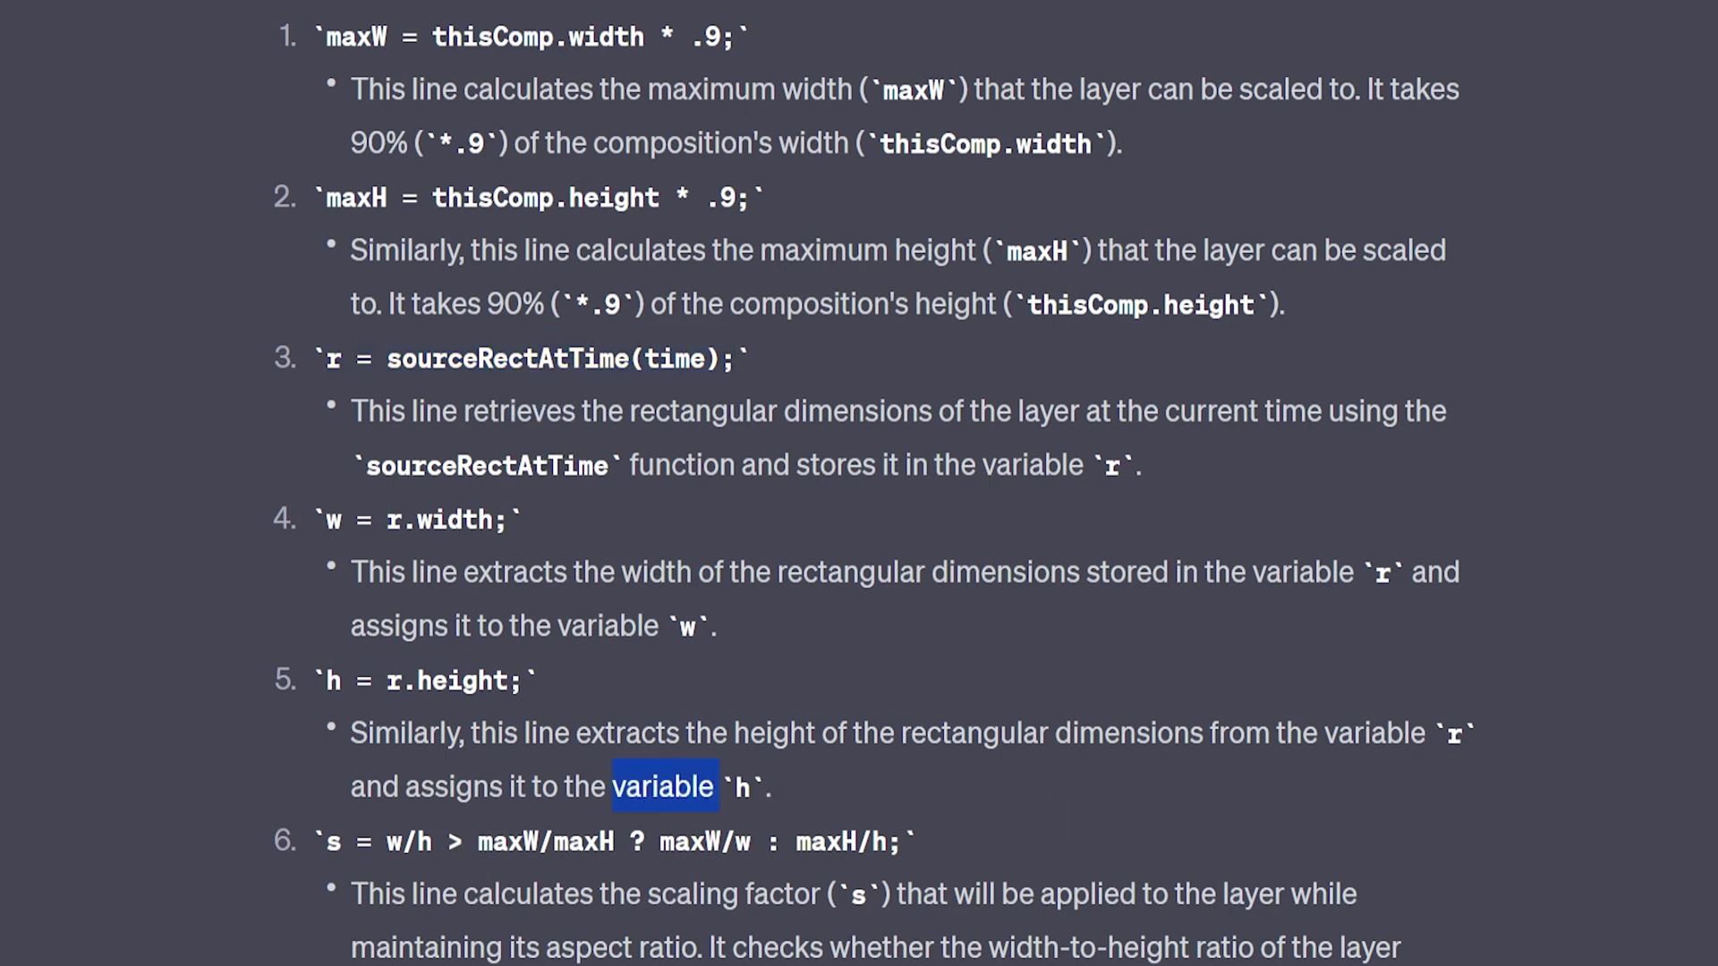
scroll(859, 483, down, 5)
drag(328, 431, 906, 447)
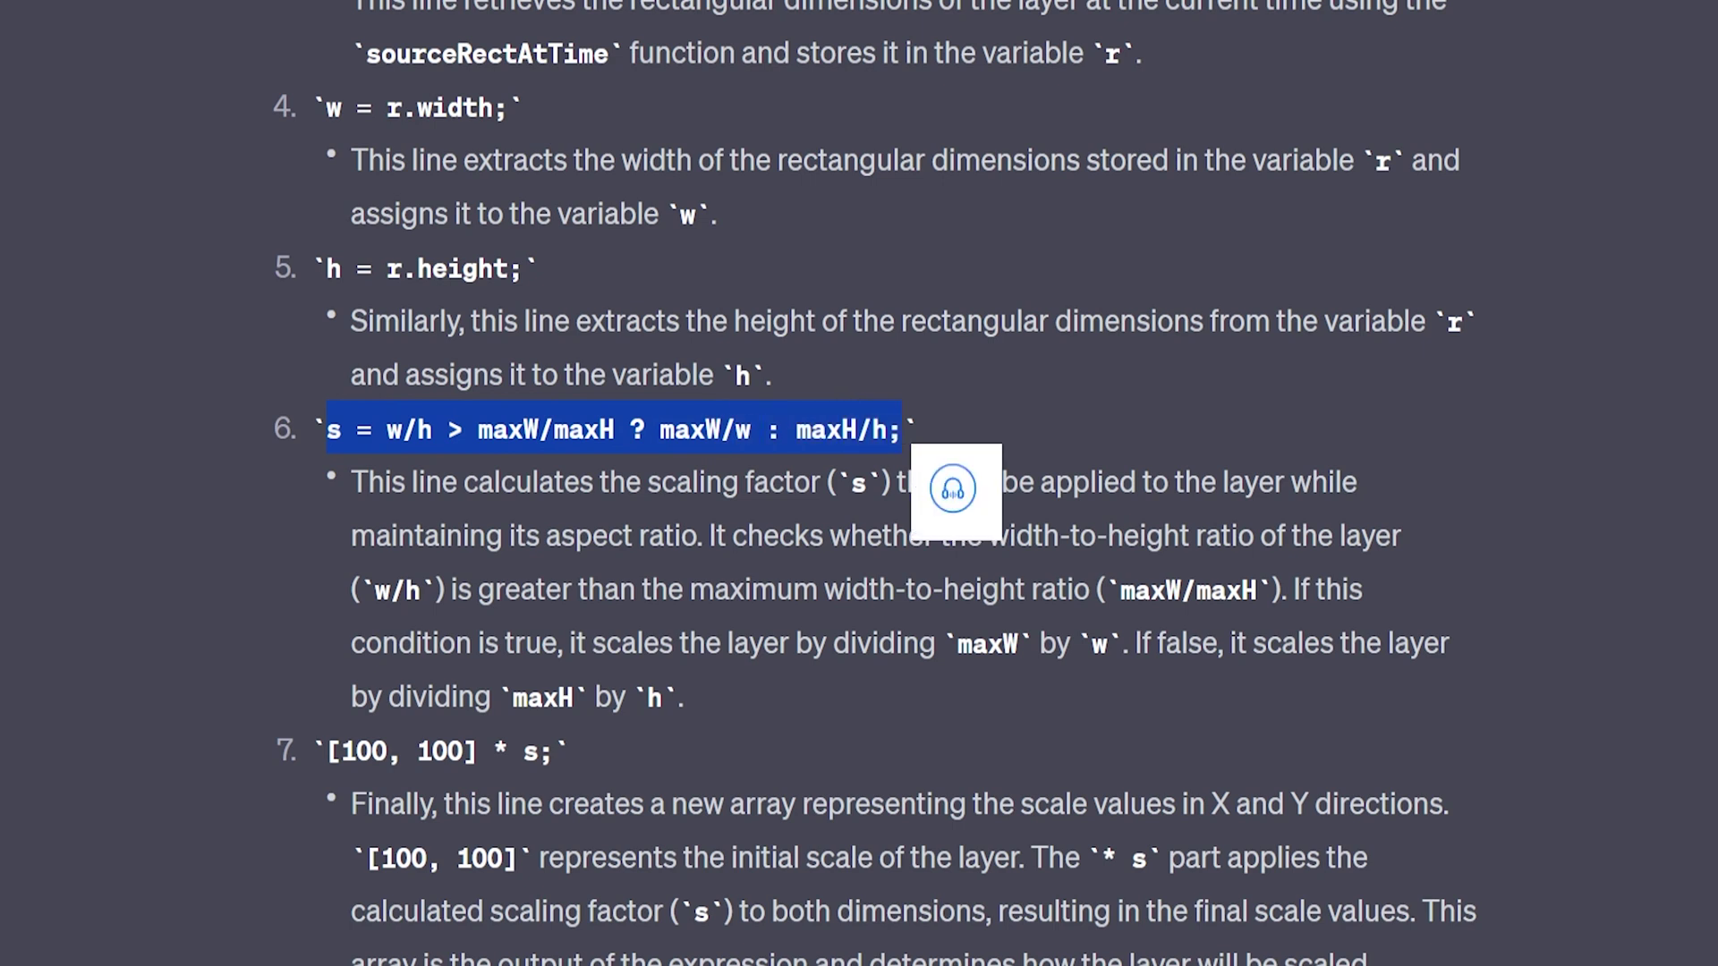
click(1108, 416)
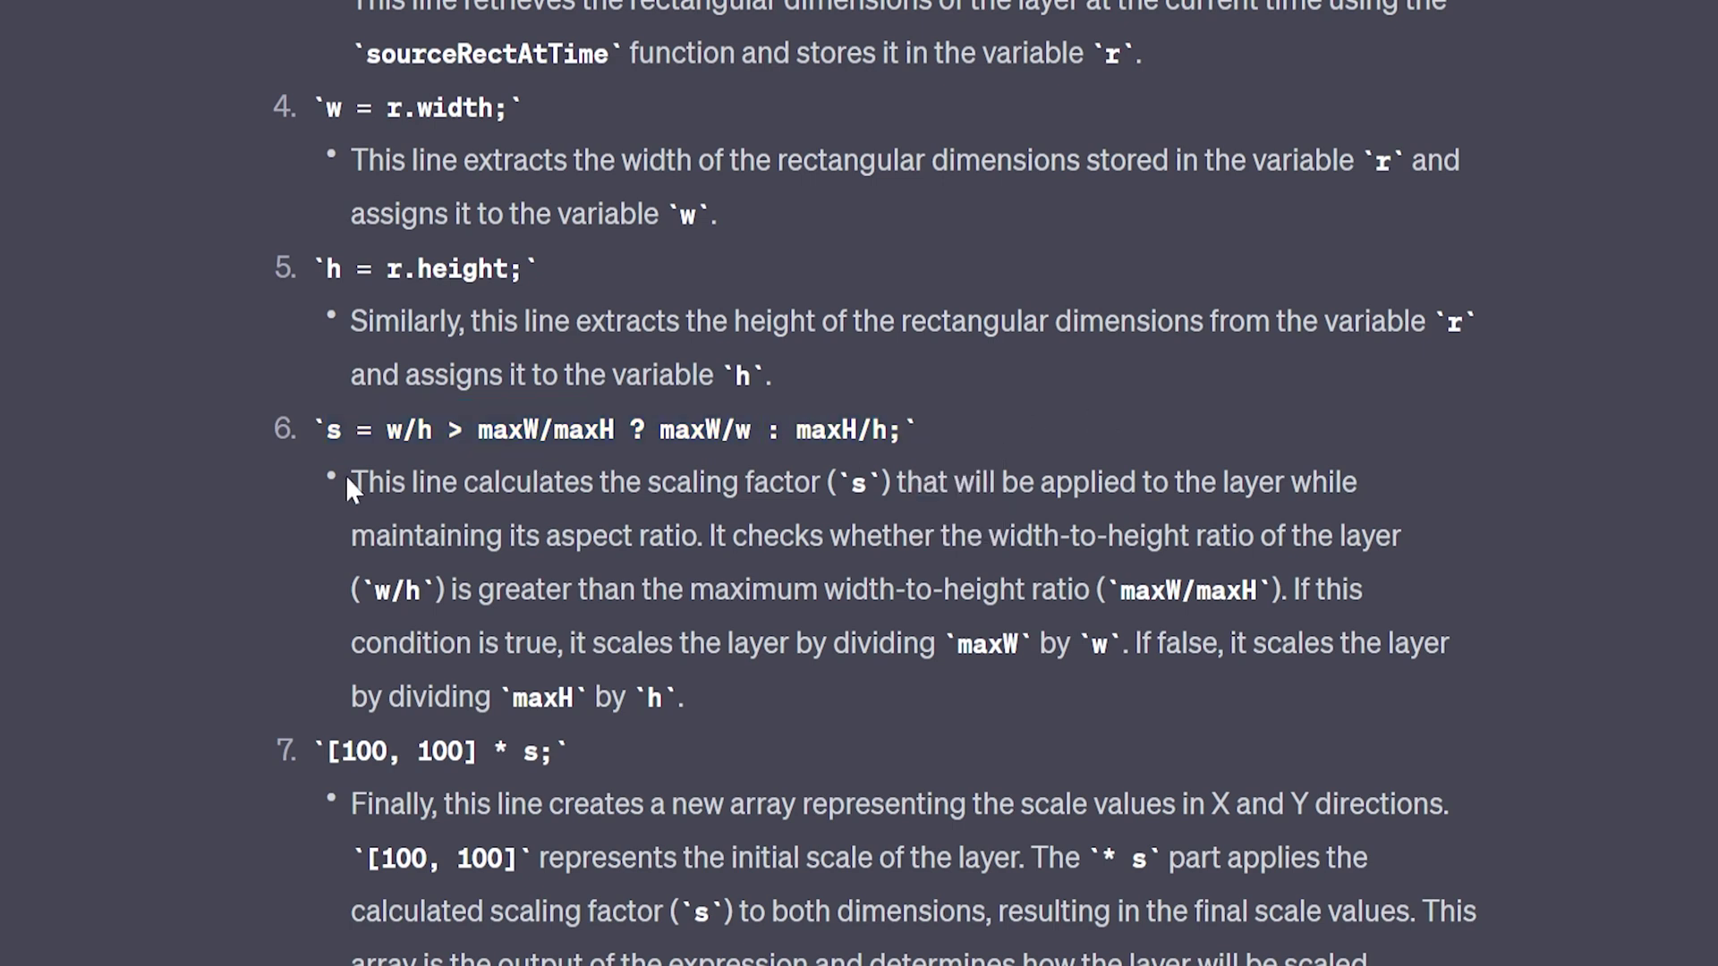
drag(349, 483, 1400, 537)
triple_click(416, 452)
drag(479, 590, 1094, 595)
double_click(508, 430)
click(508, 430)
double_click(1303, 590)
double_click(637, 430)
drag(432, 643, 946, 651)
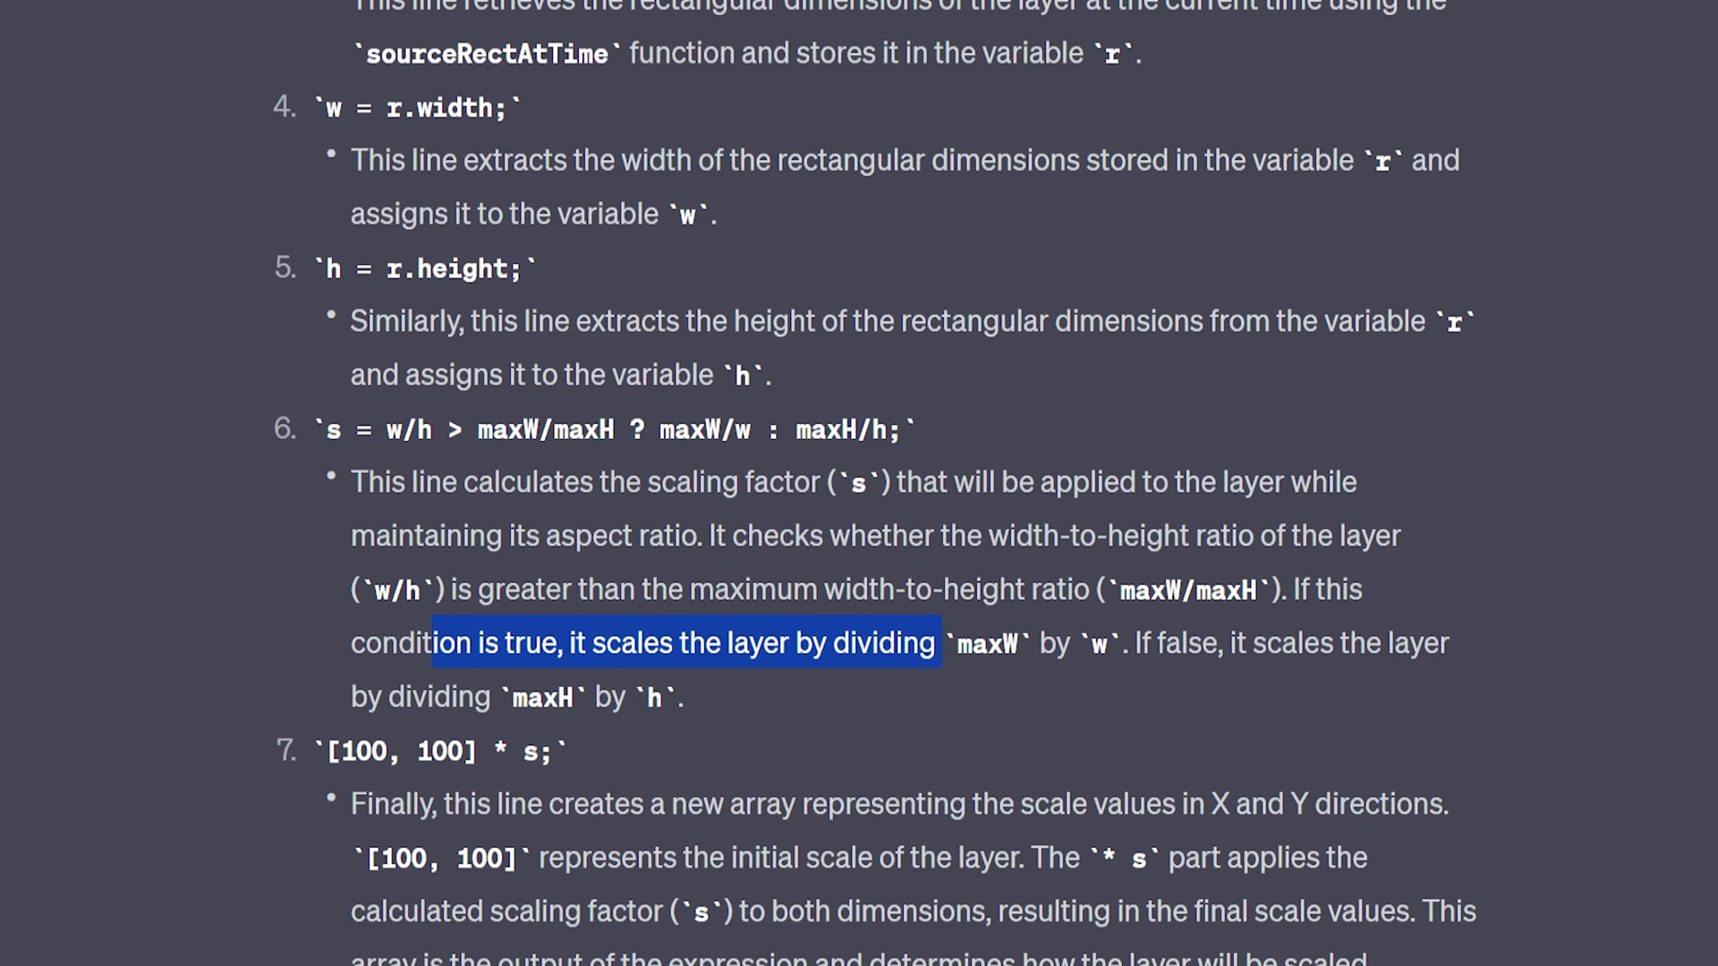
double_click(689, 430)
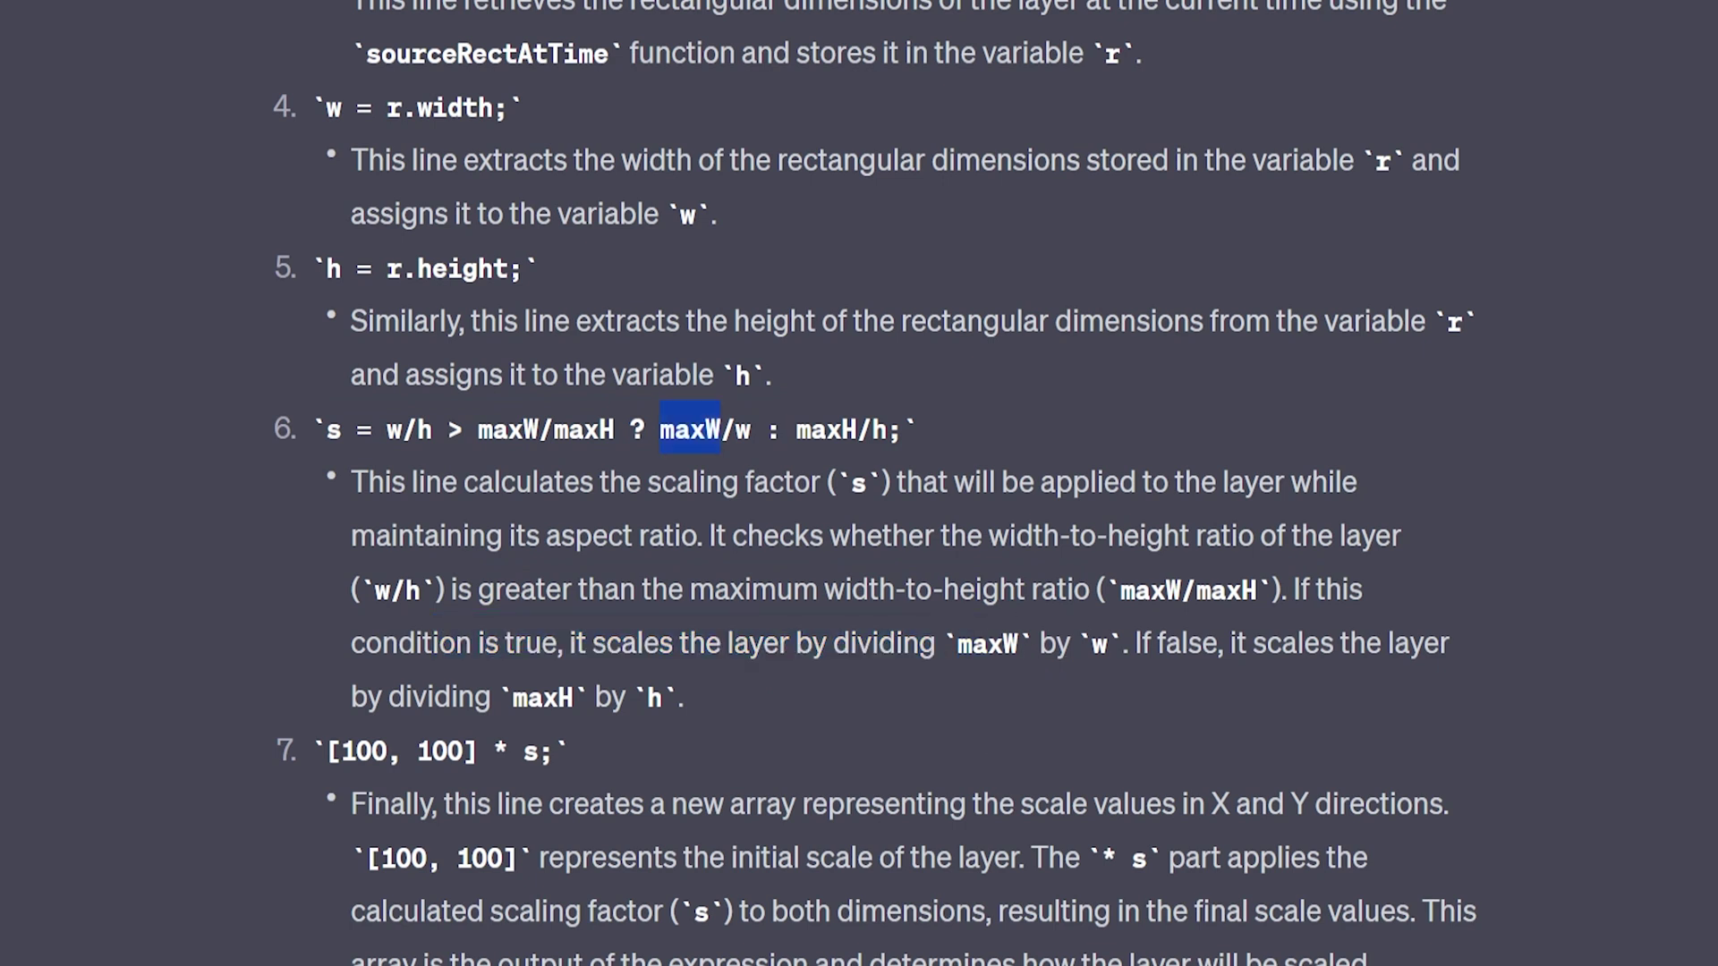
double_click(749, 430)
drag(1165, 643, 684, 691)
click(685, 691)
double_click(830, 430)
drag(859, 430, 872, 430)
click(1642, 664)
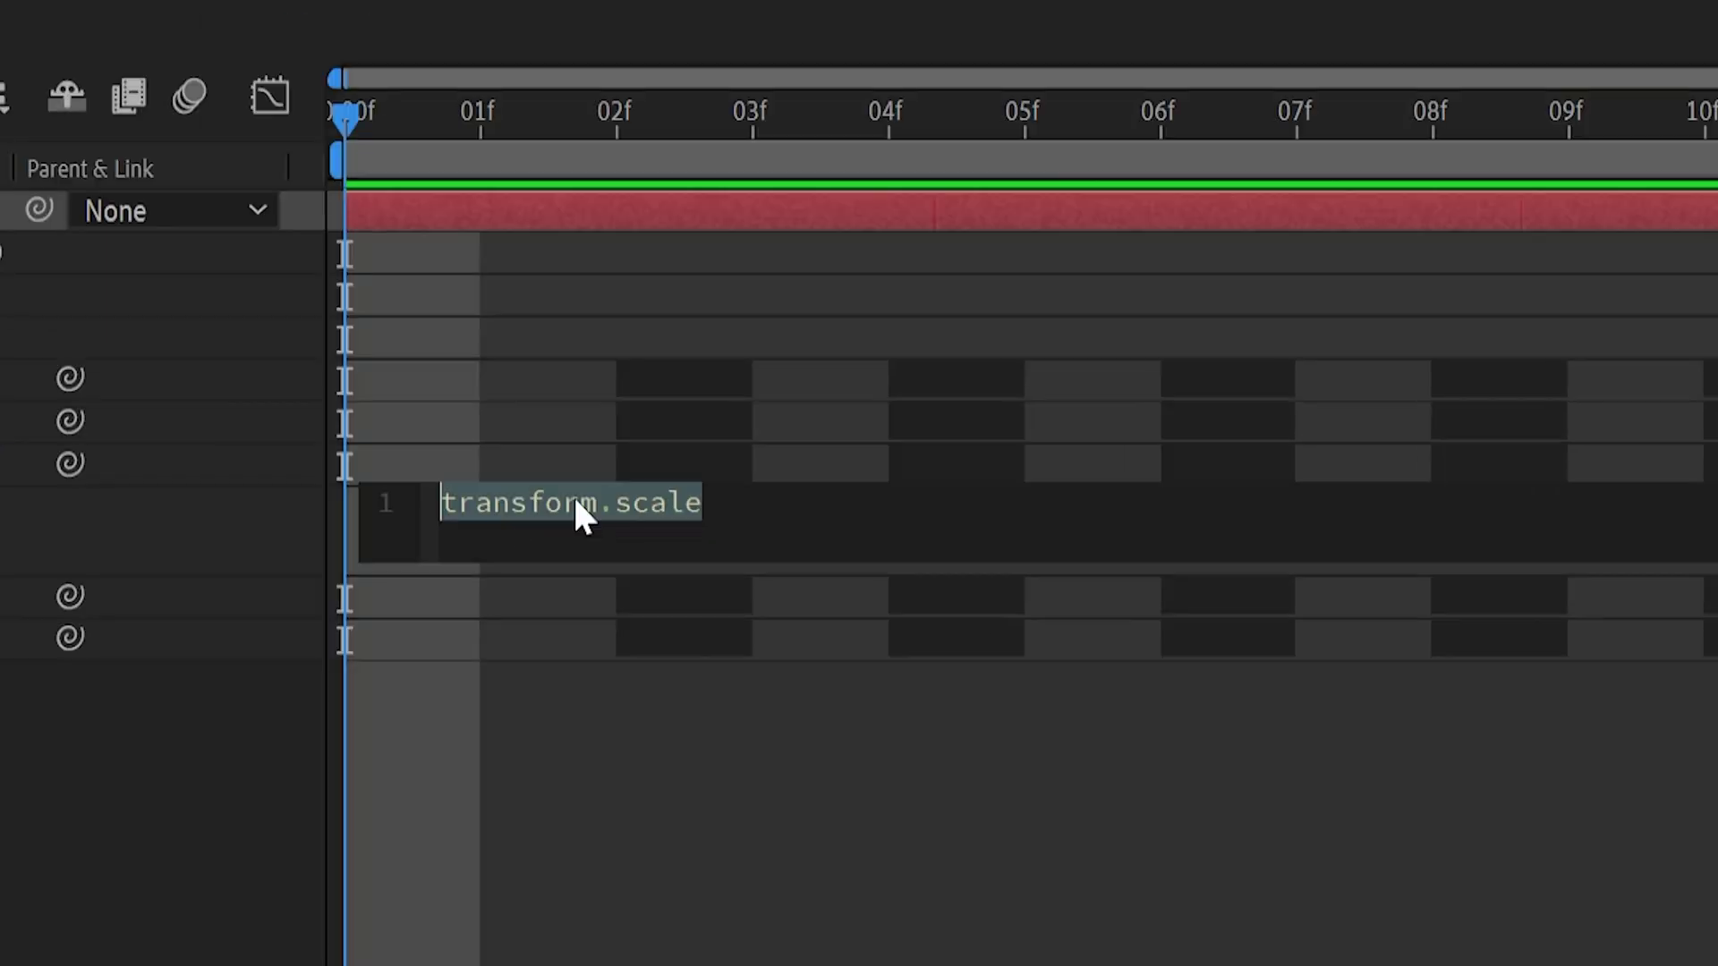
Write the lines maxW = thisComp.width*.9; and maxH = thisComp.height*.9; in the expression
text(max)
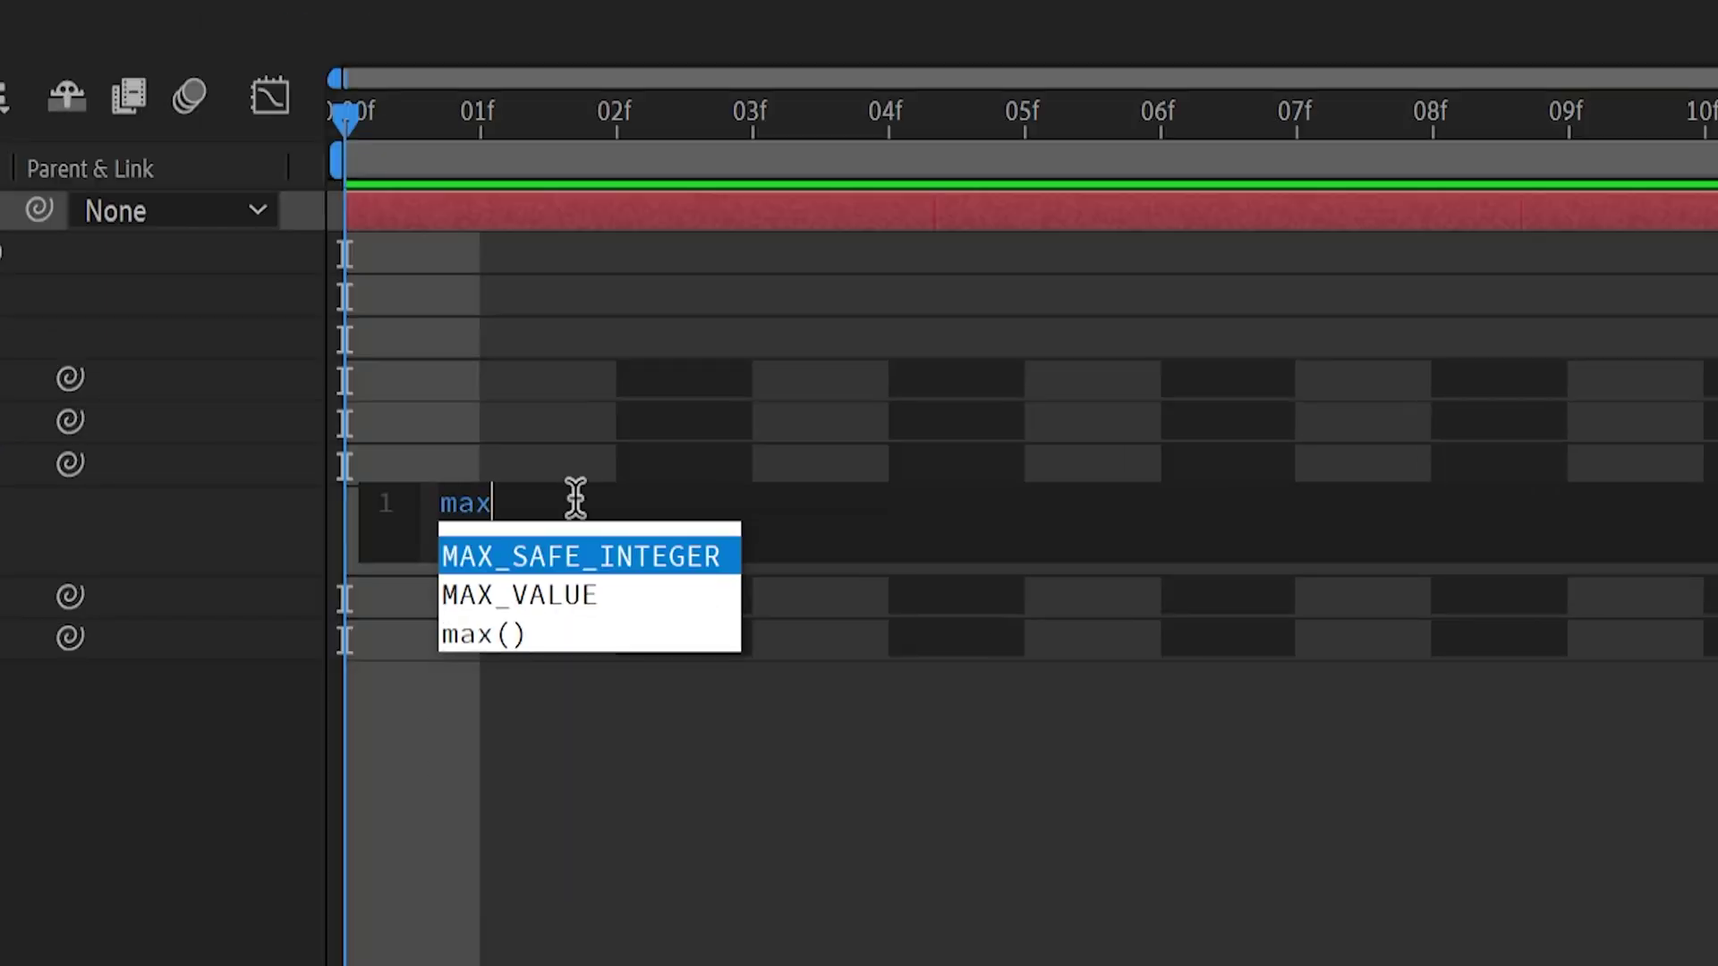
text(W)
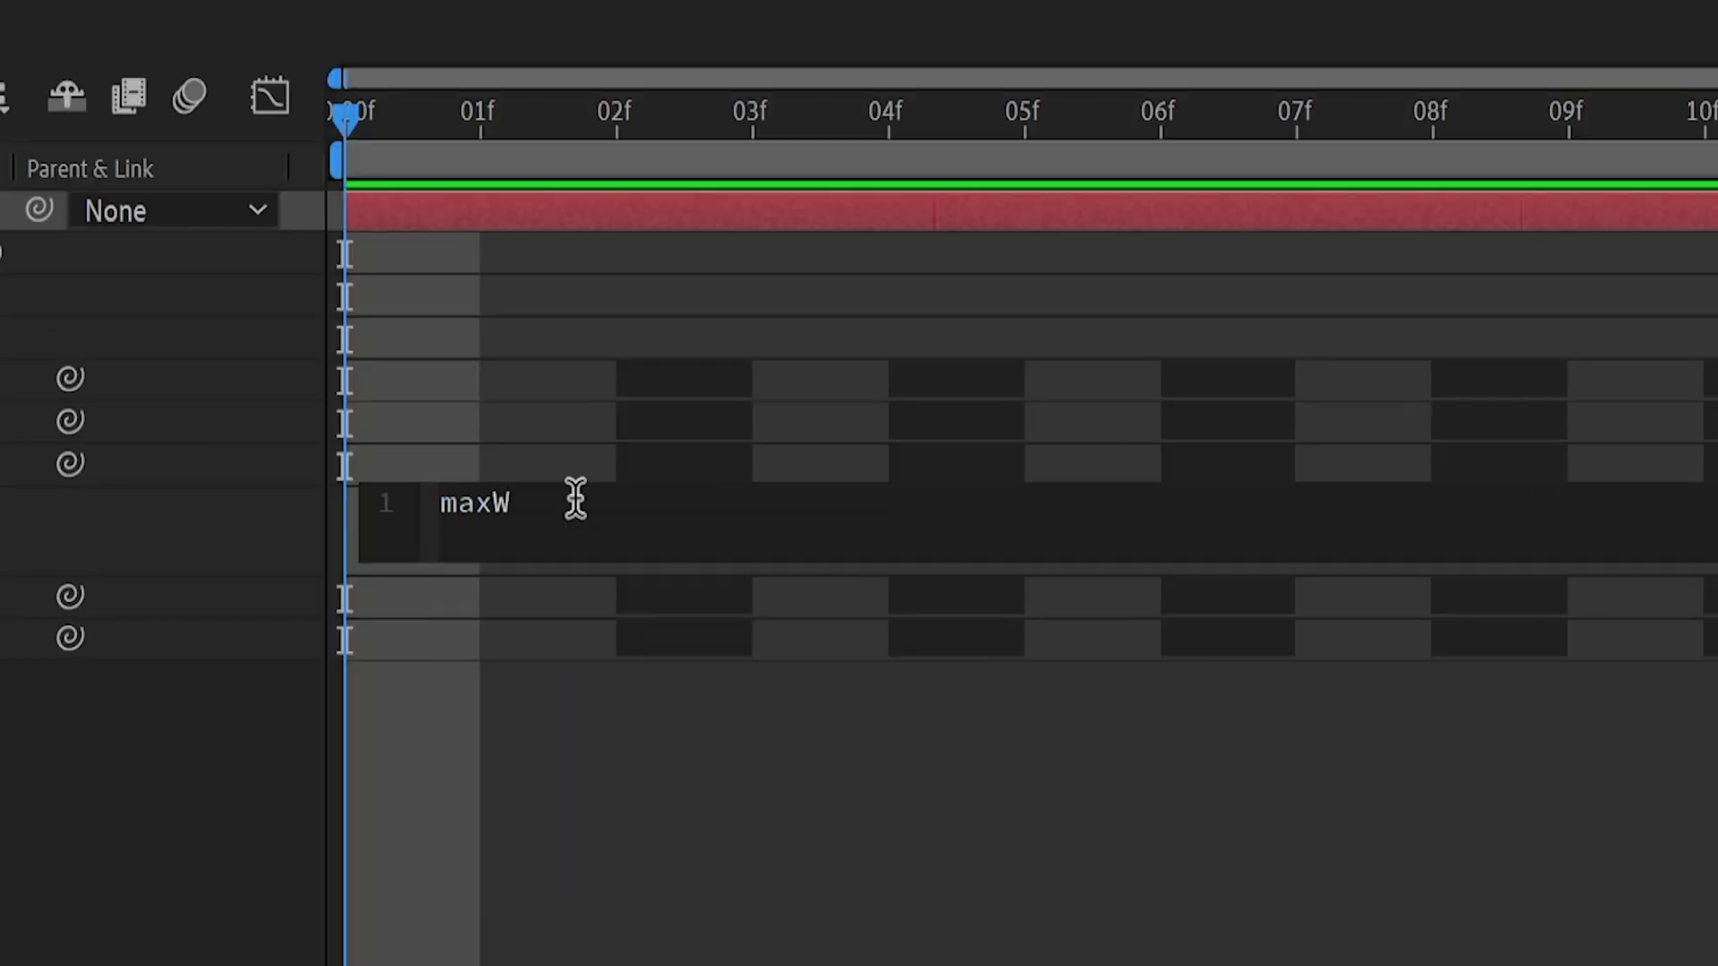
text( = thisComp.w)
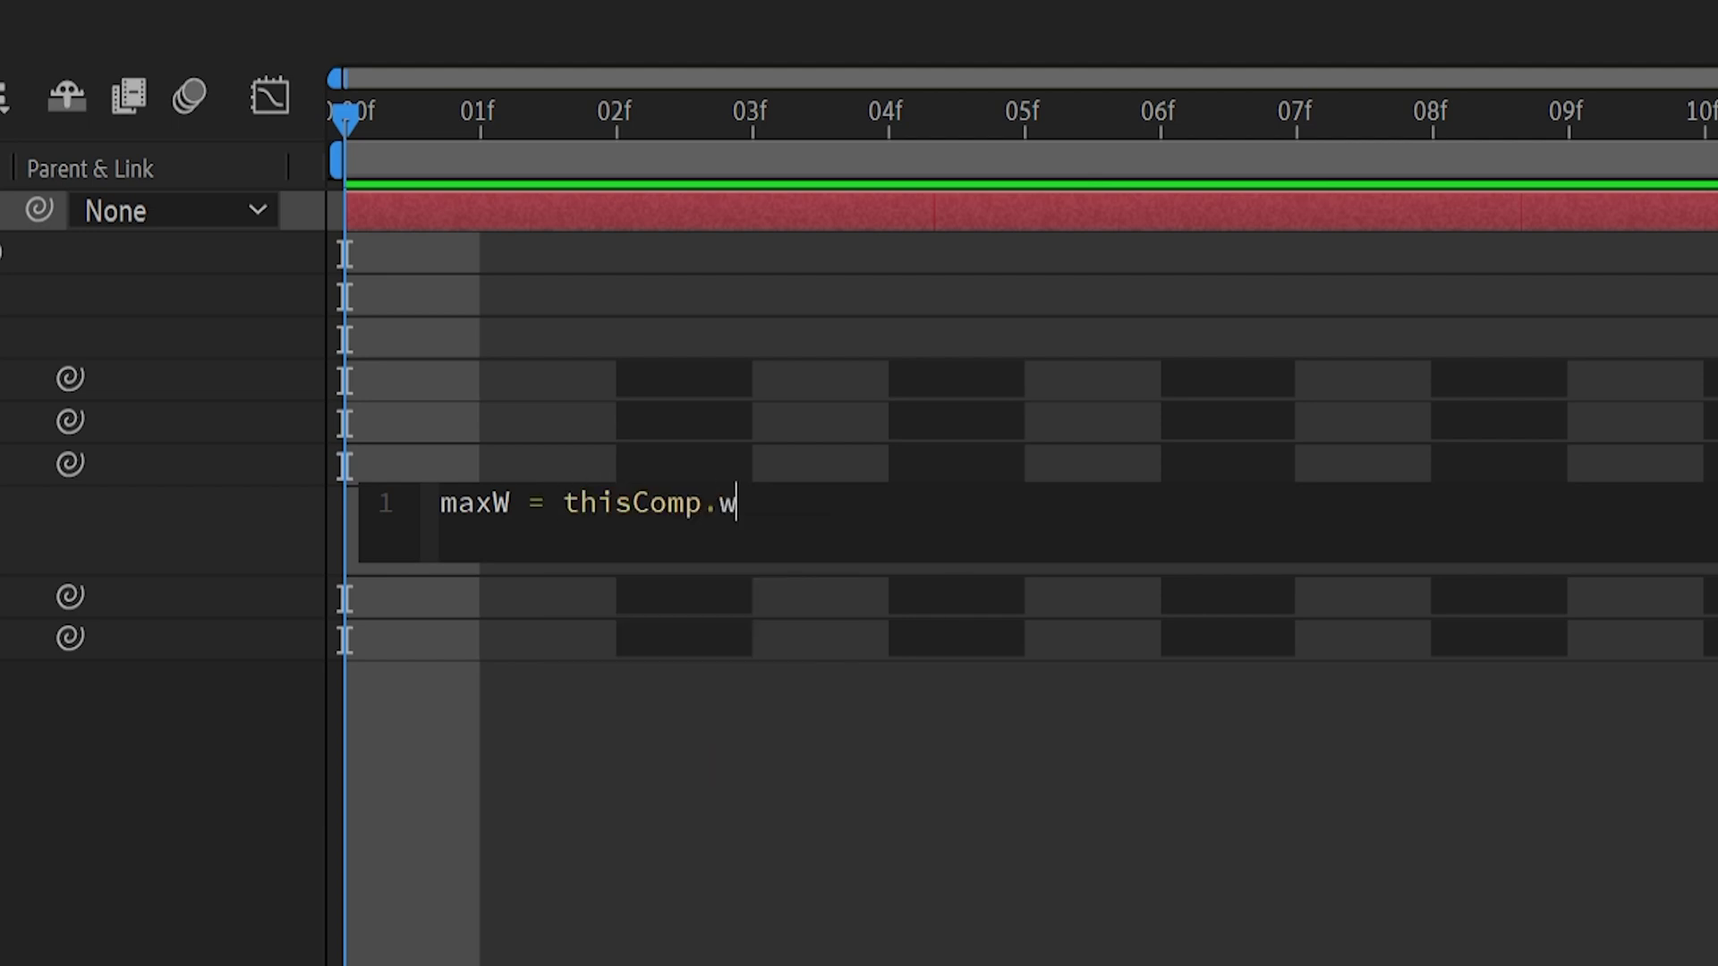
text(idth)
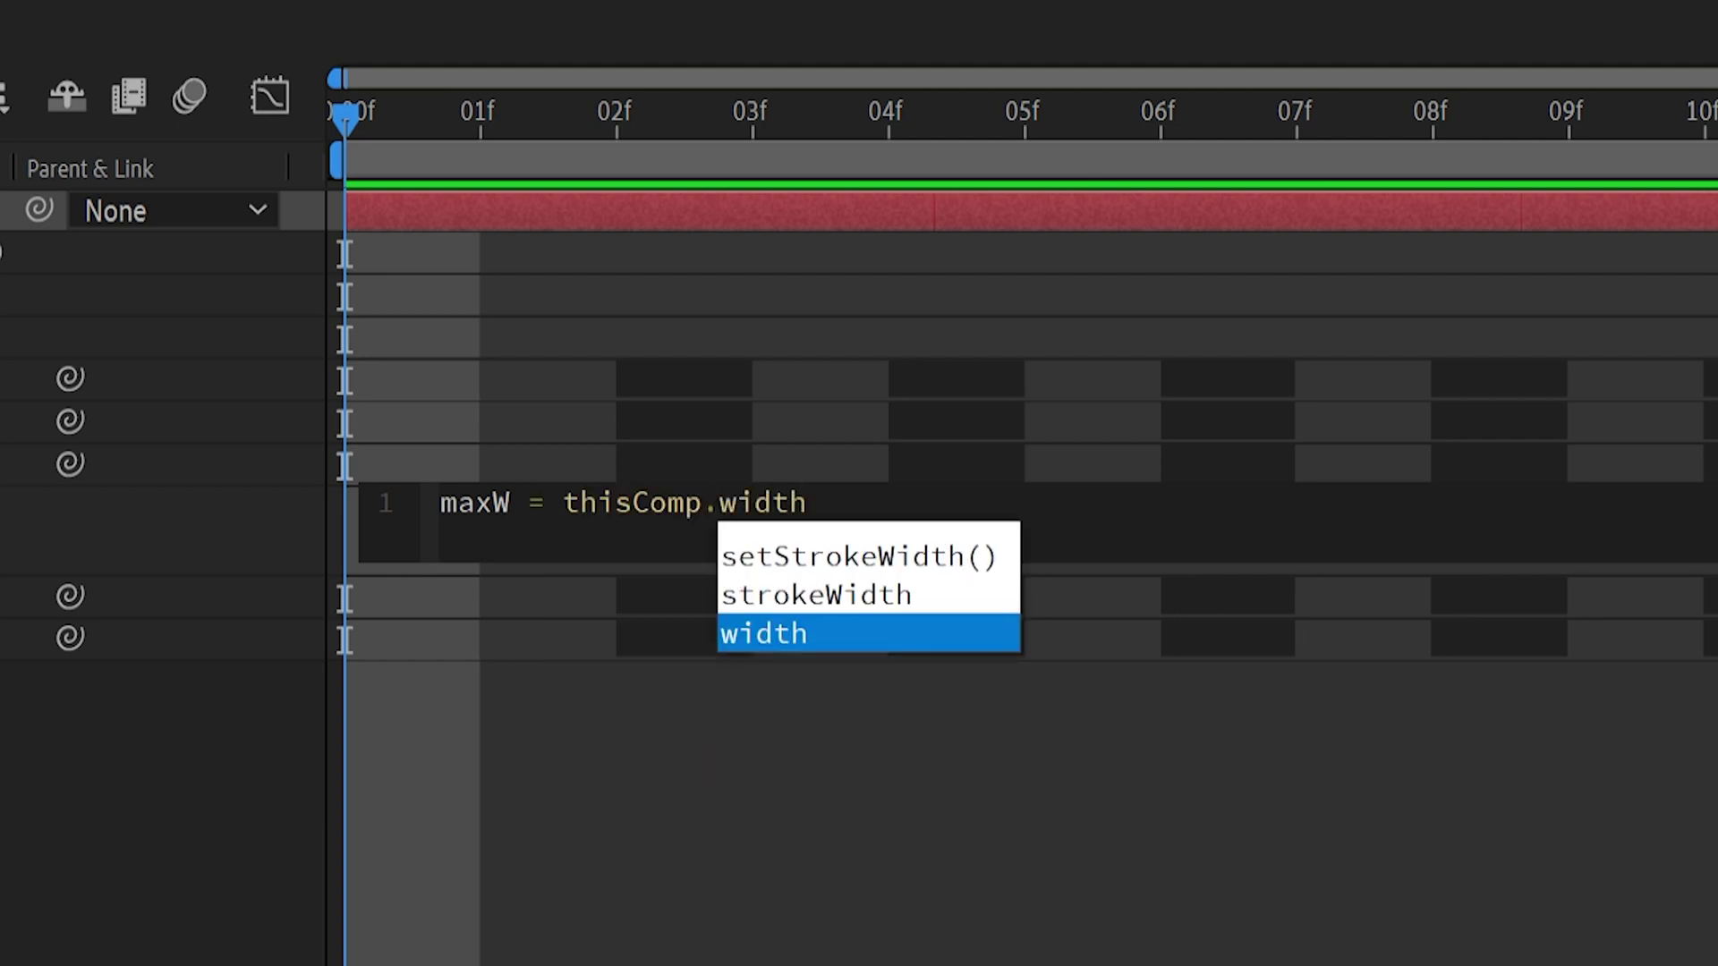
text(*)
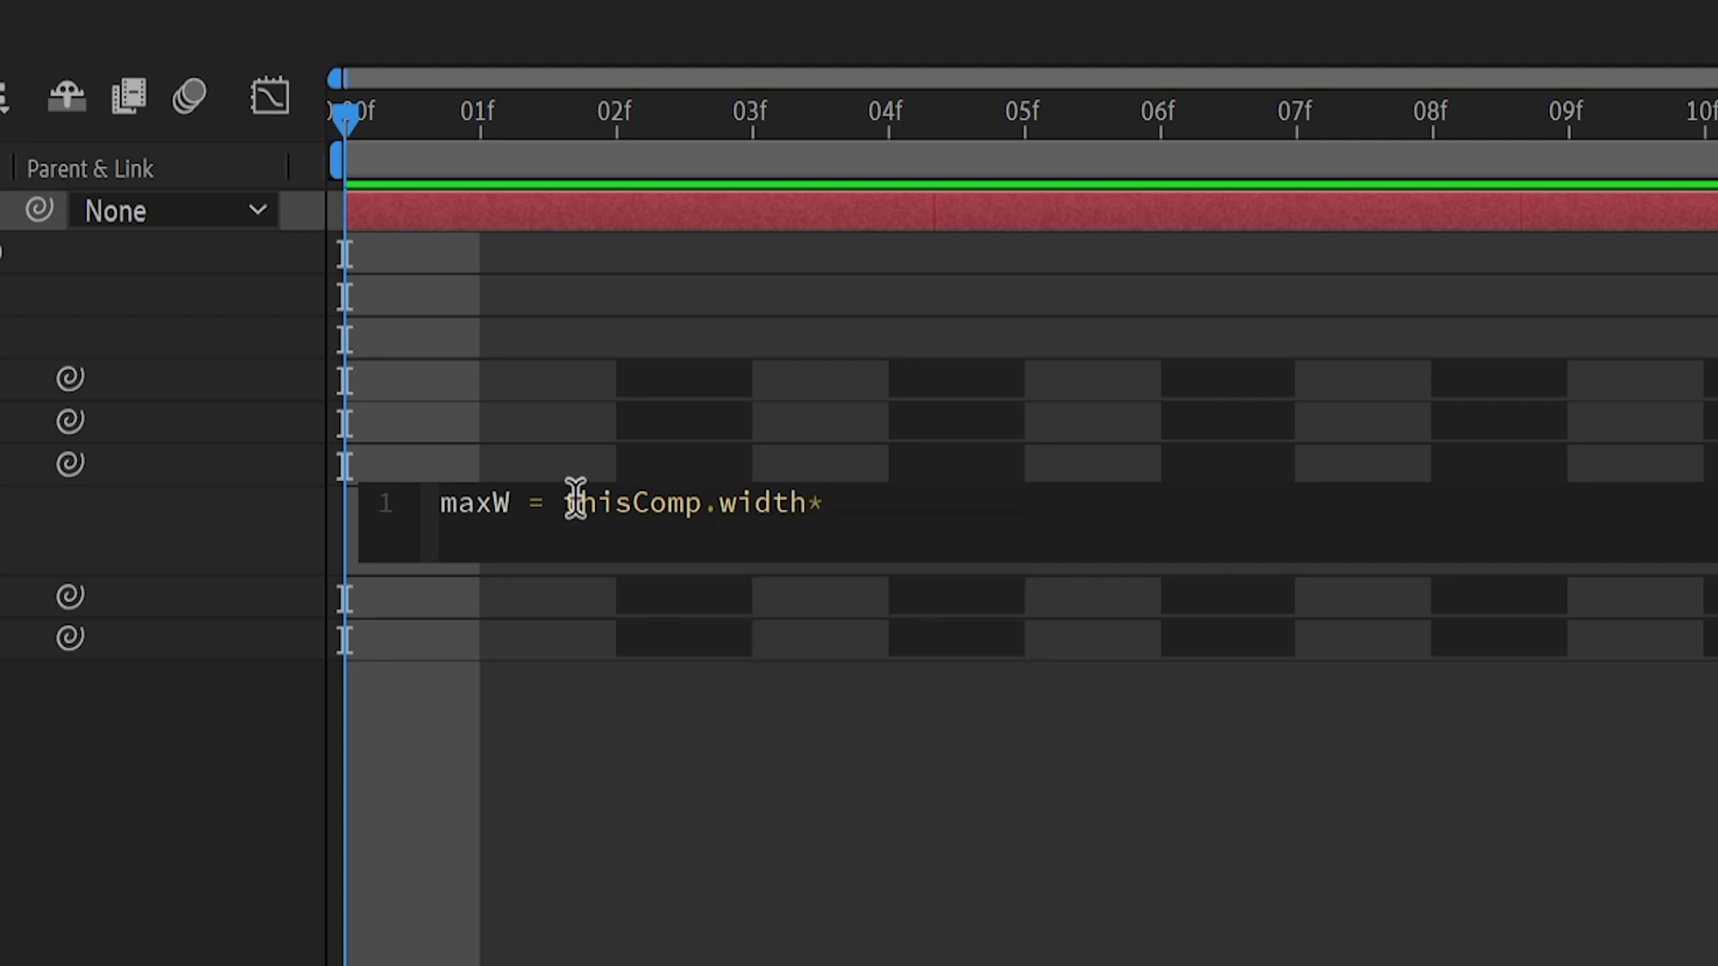
text(.9;)
key(Return)
text(maxH = this)
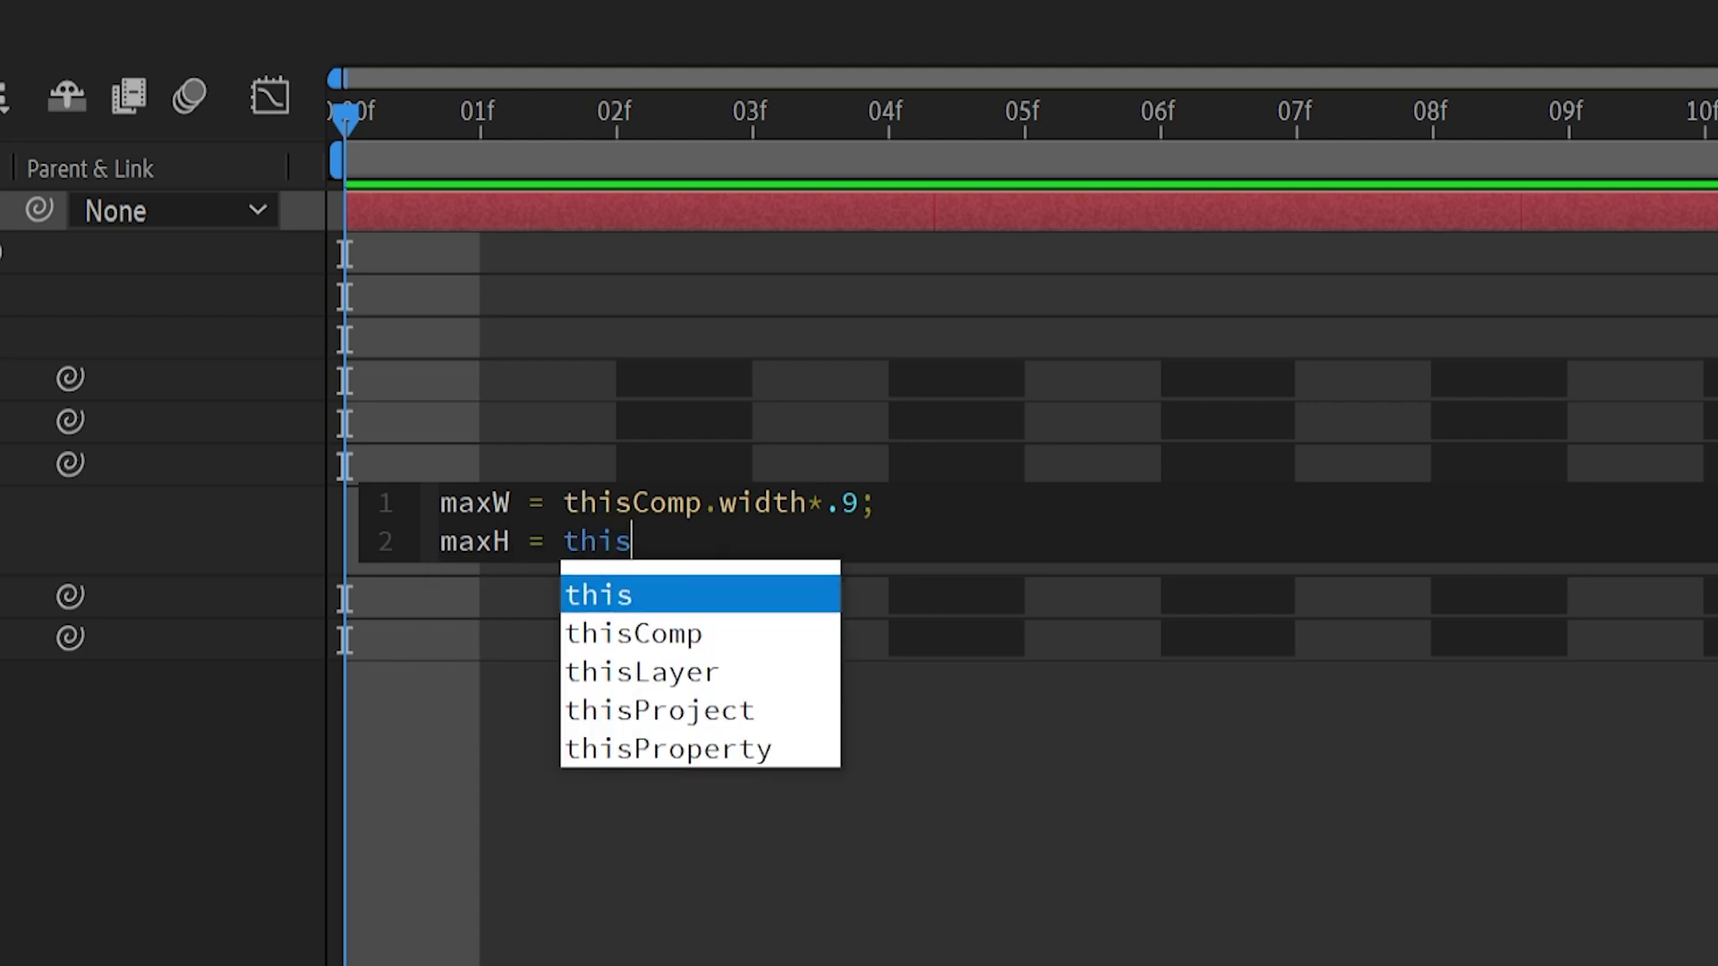
text(Comp.height)
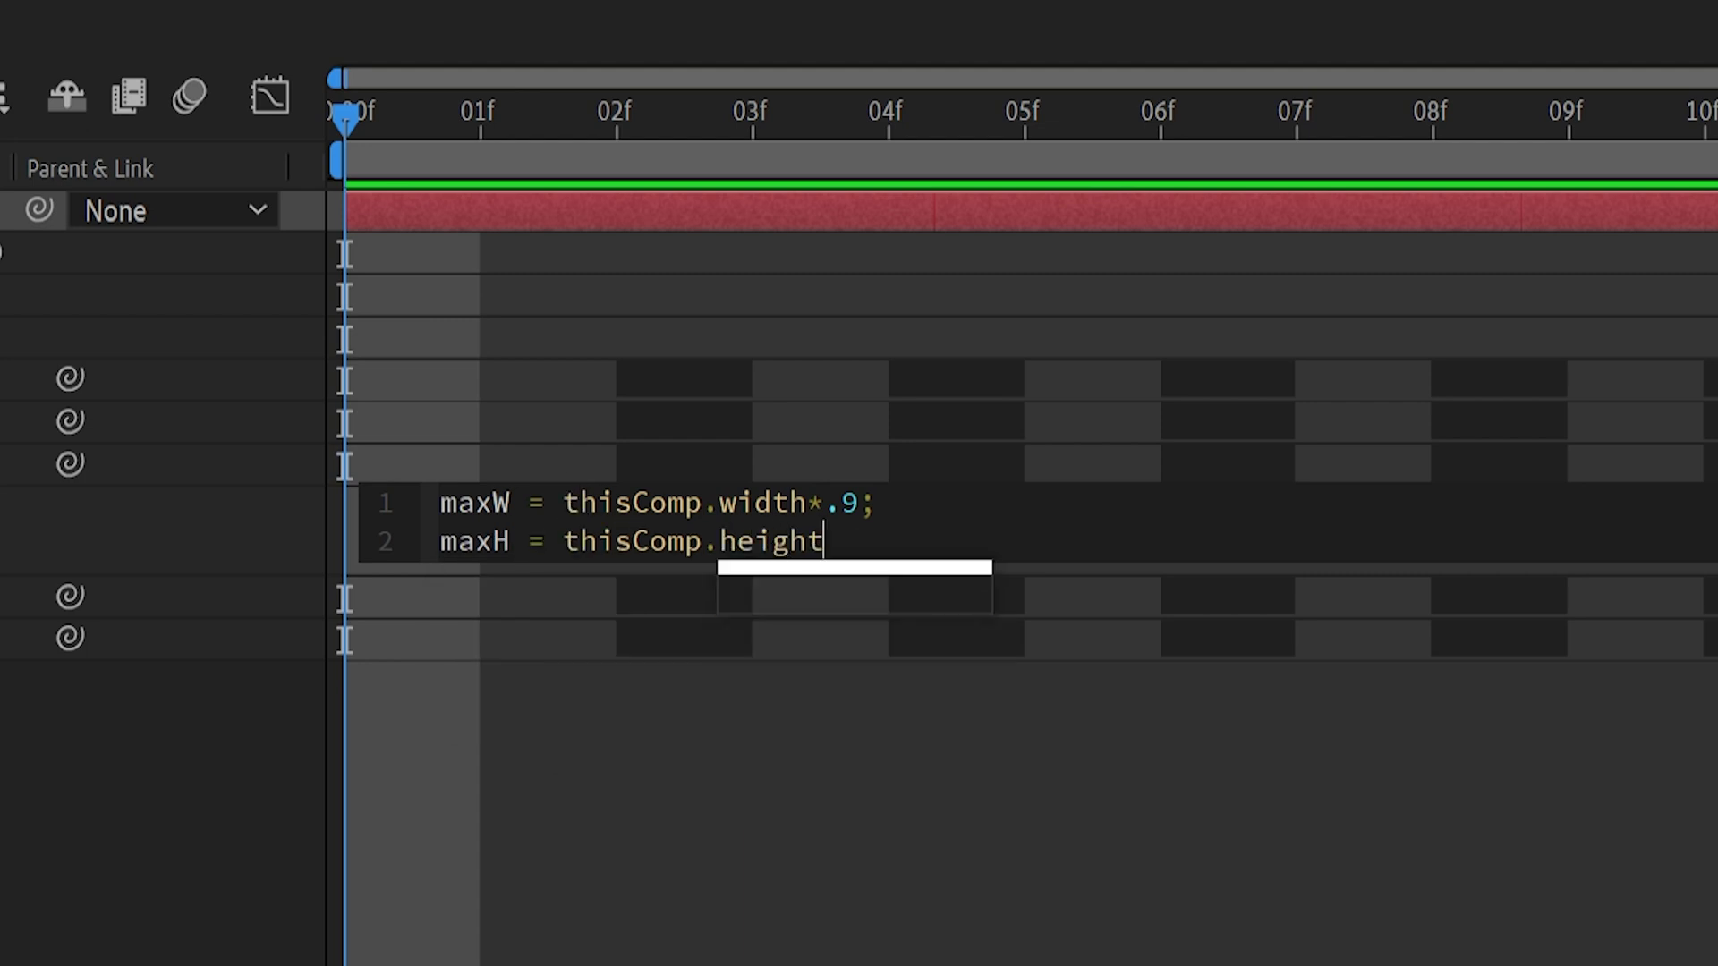
text(*.9)
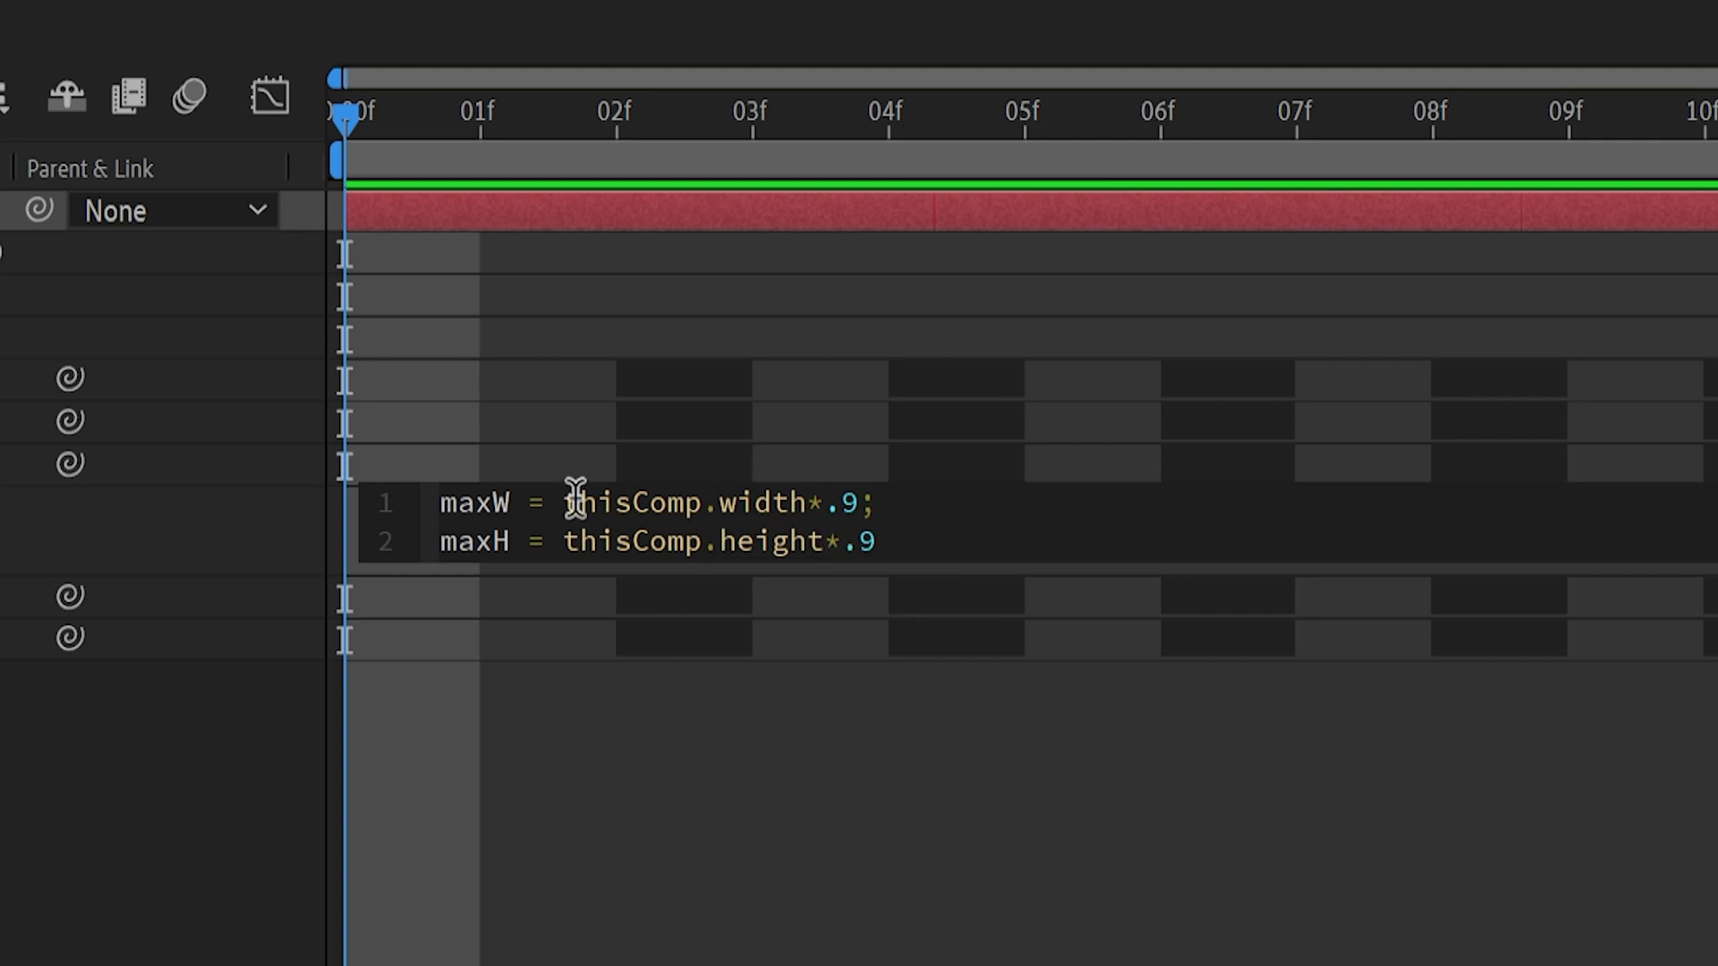
text(;)
drag(457, 502, 893, 541)
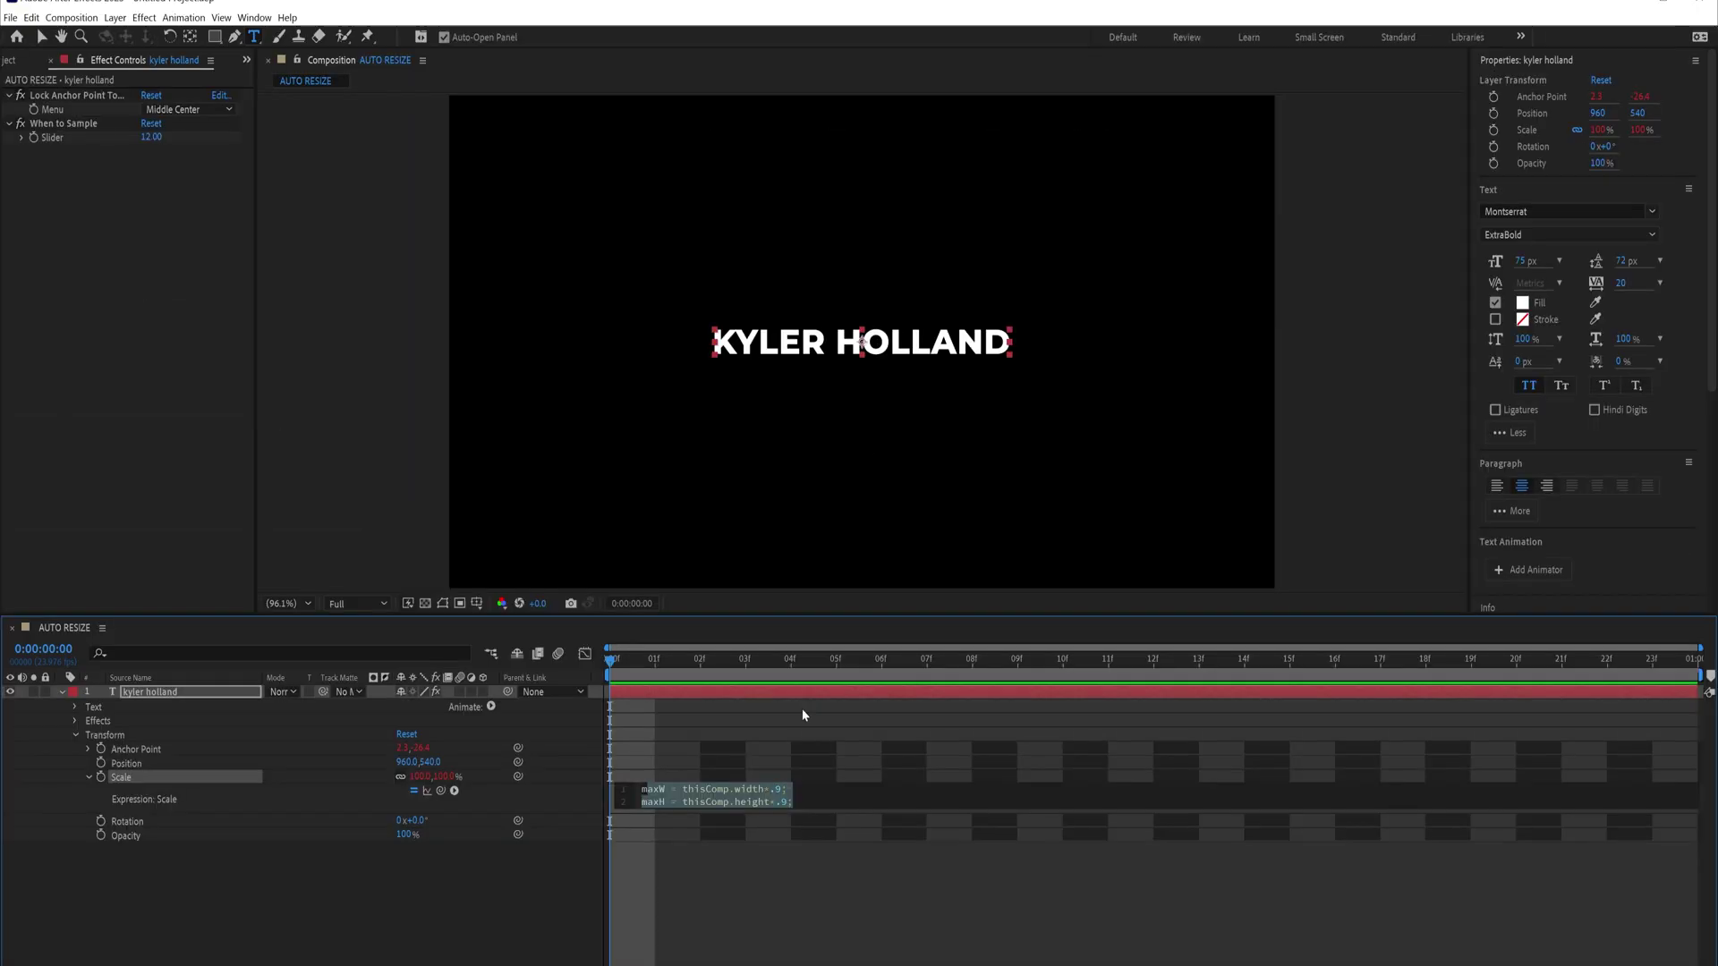
click(780, 795)
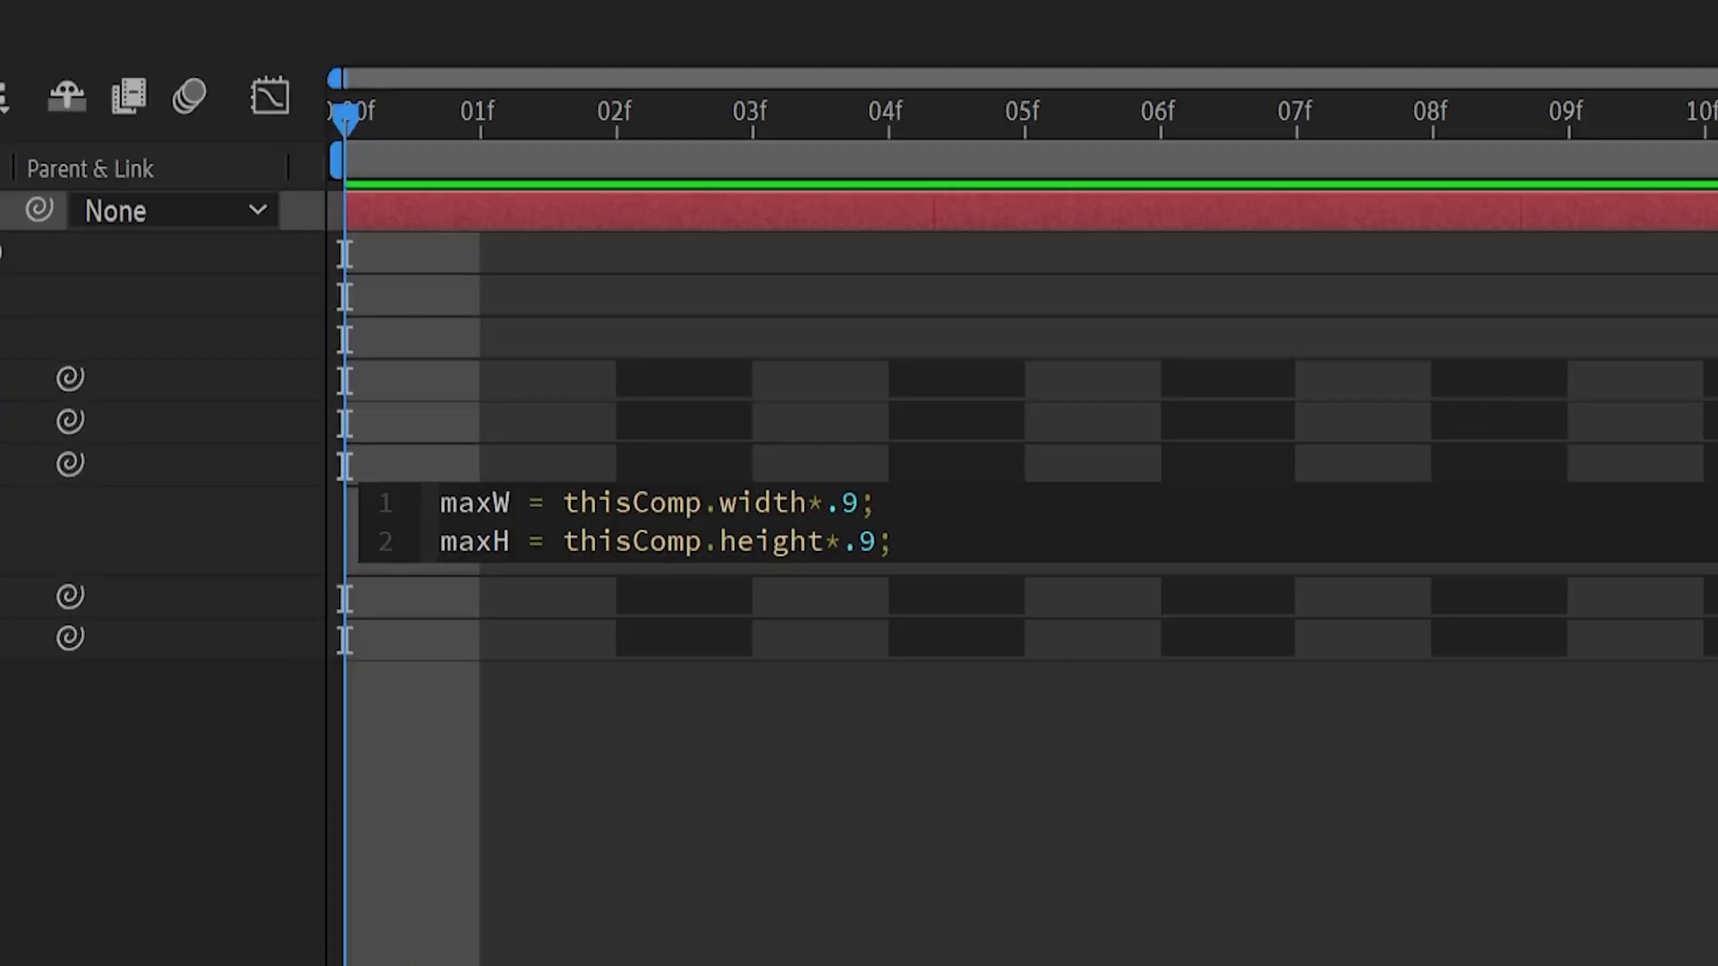
Add a third line r = sourceRectAtTime(time); and start a fourth line
key(Return)
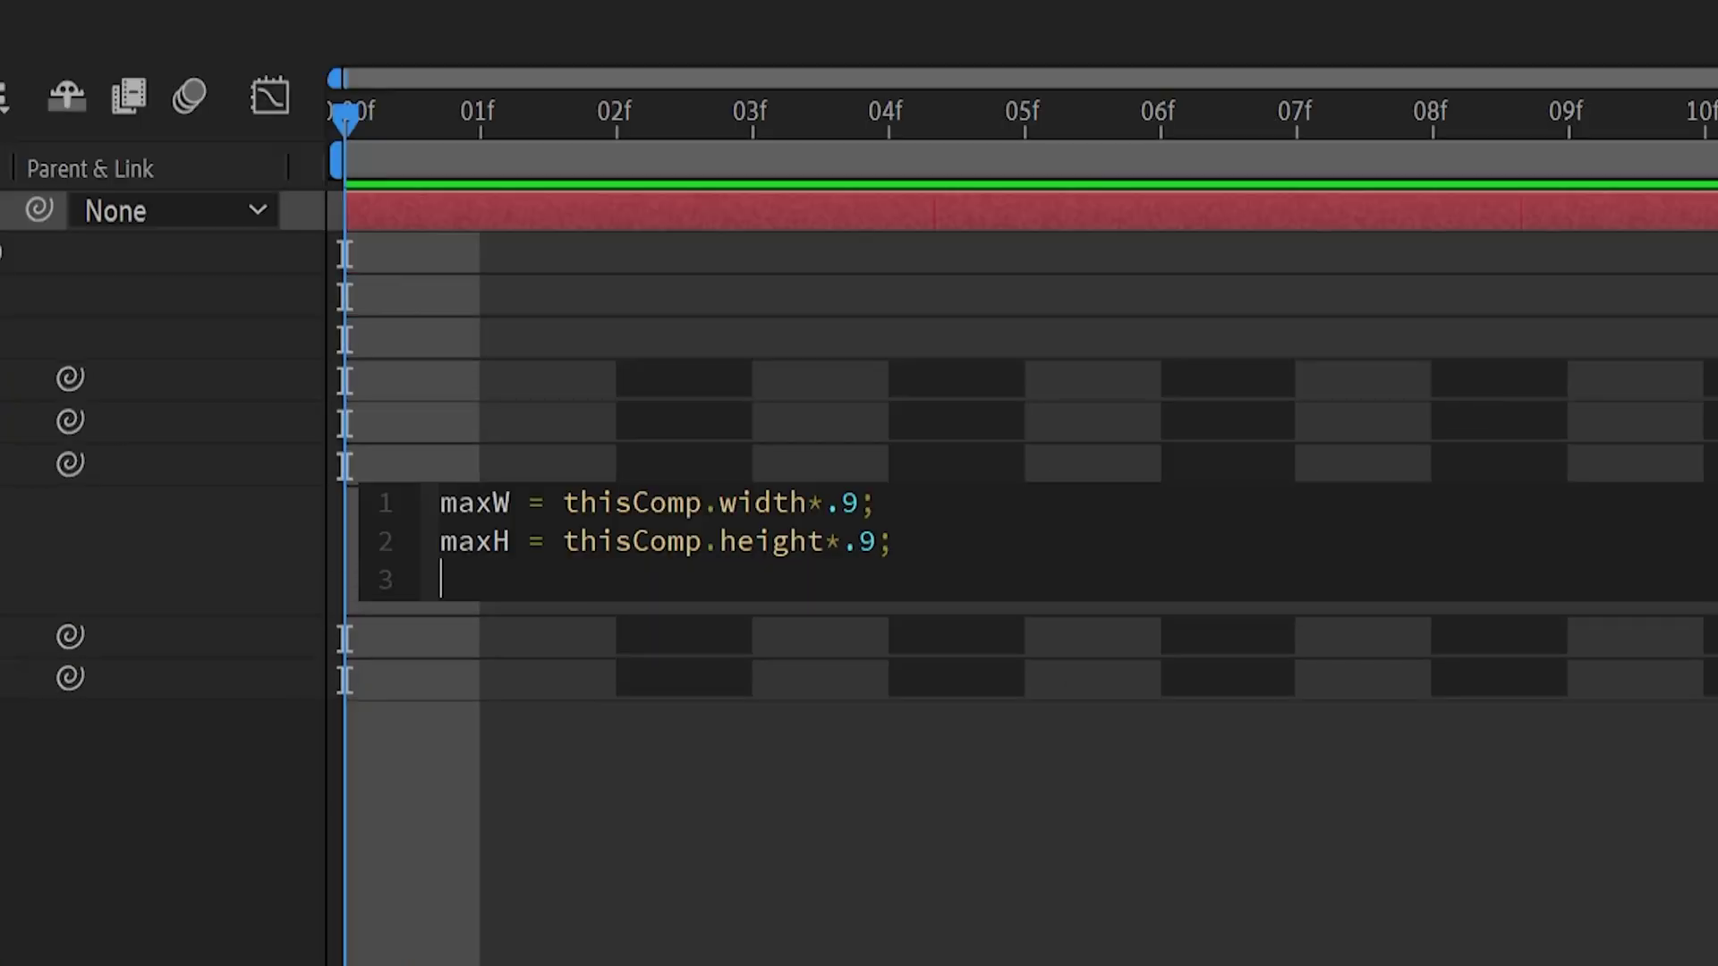
text(r = sour)
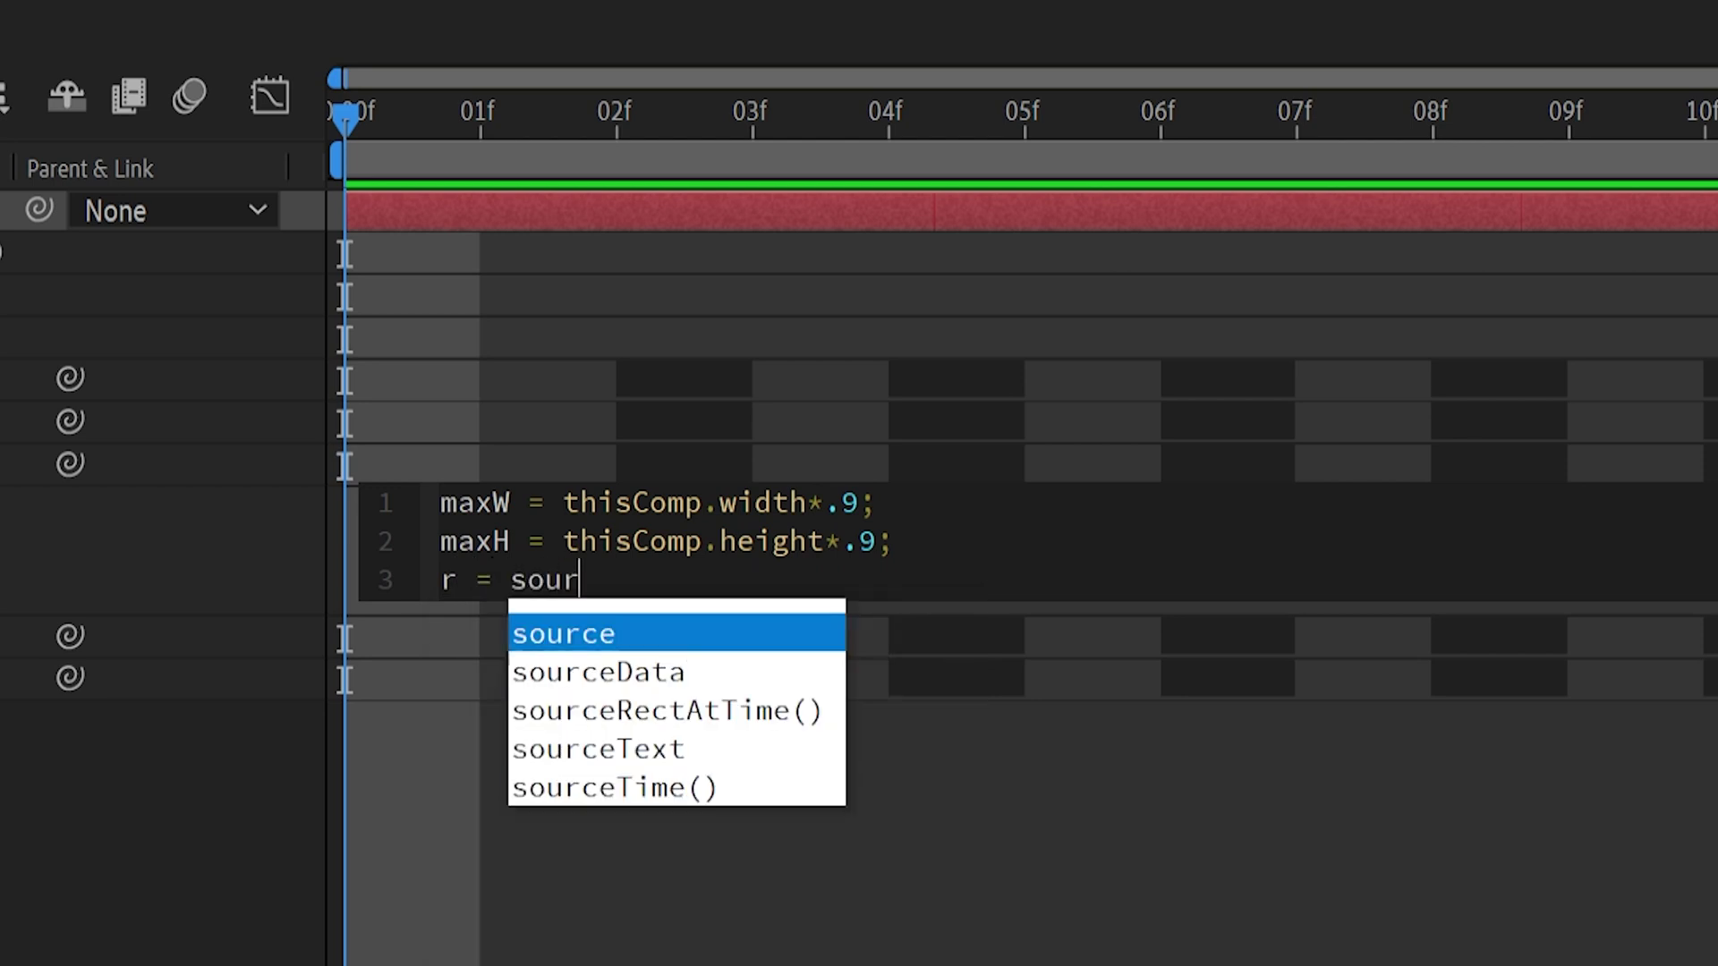
key(Down)
key(Down)
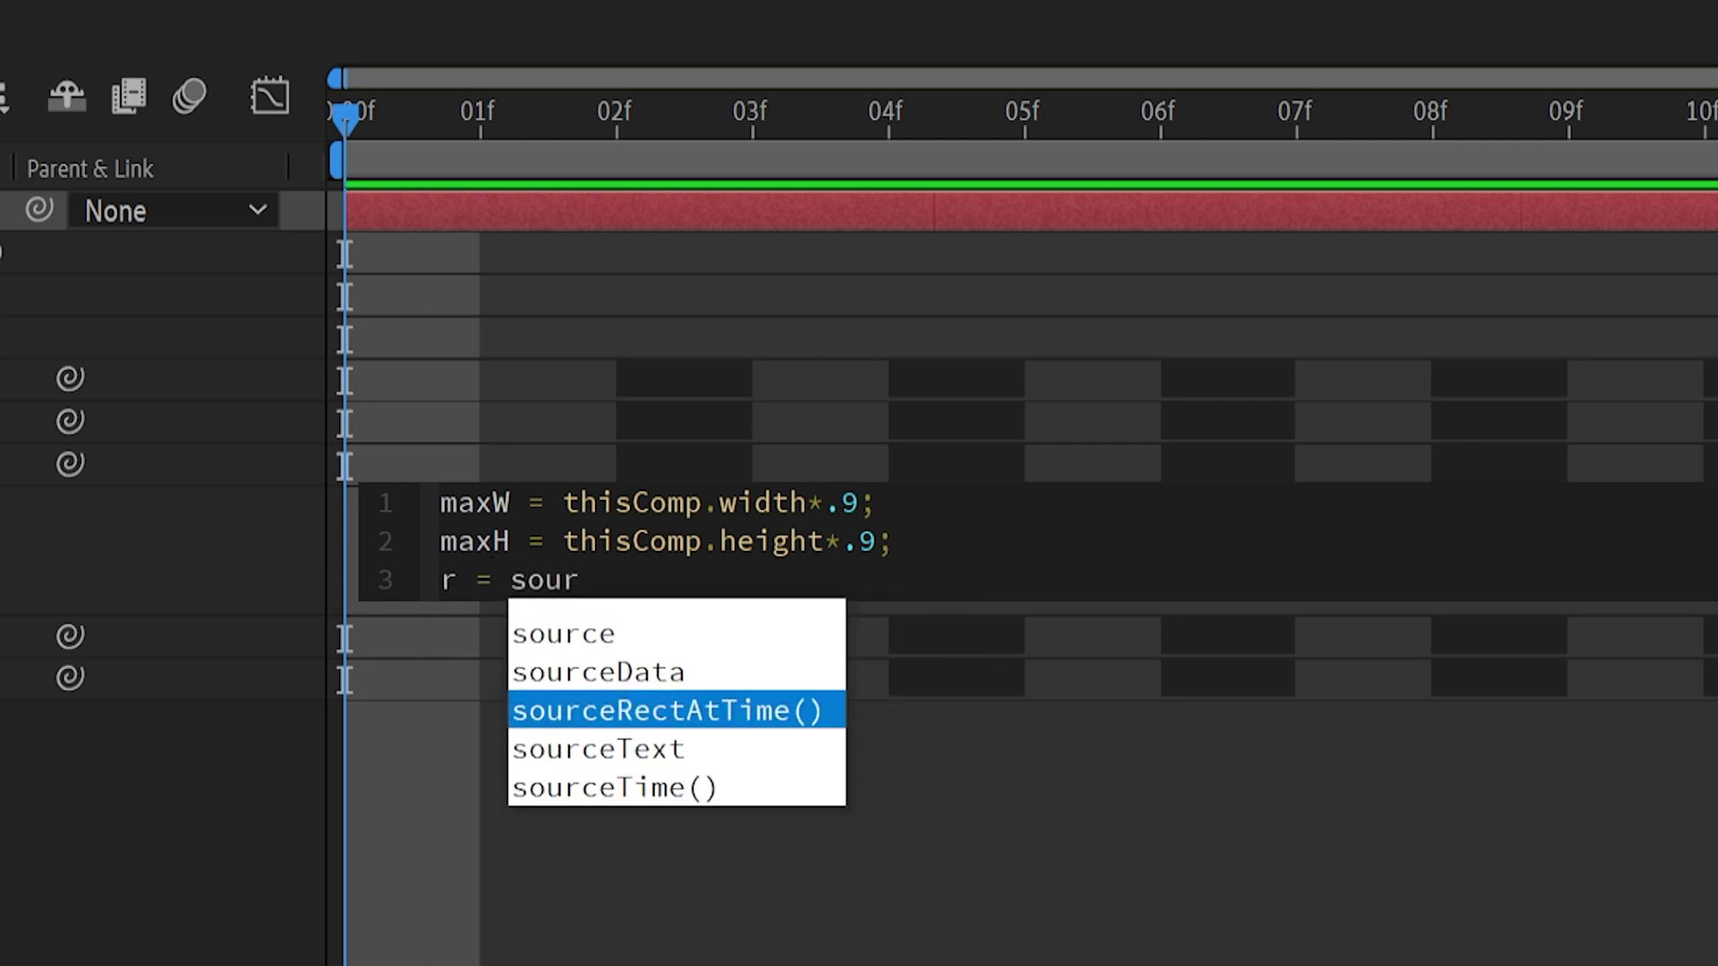
key(Return)
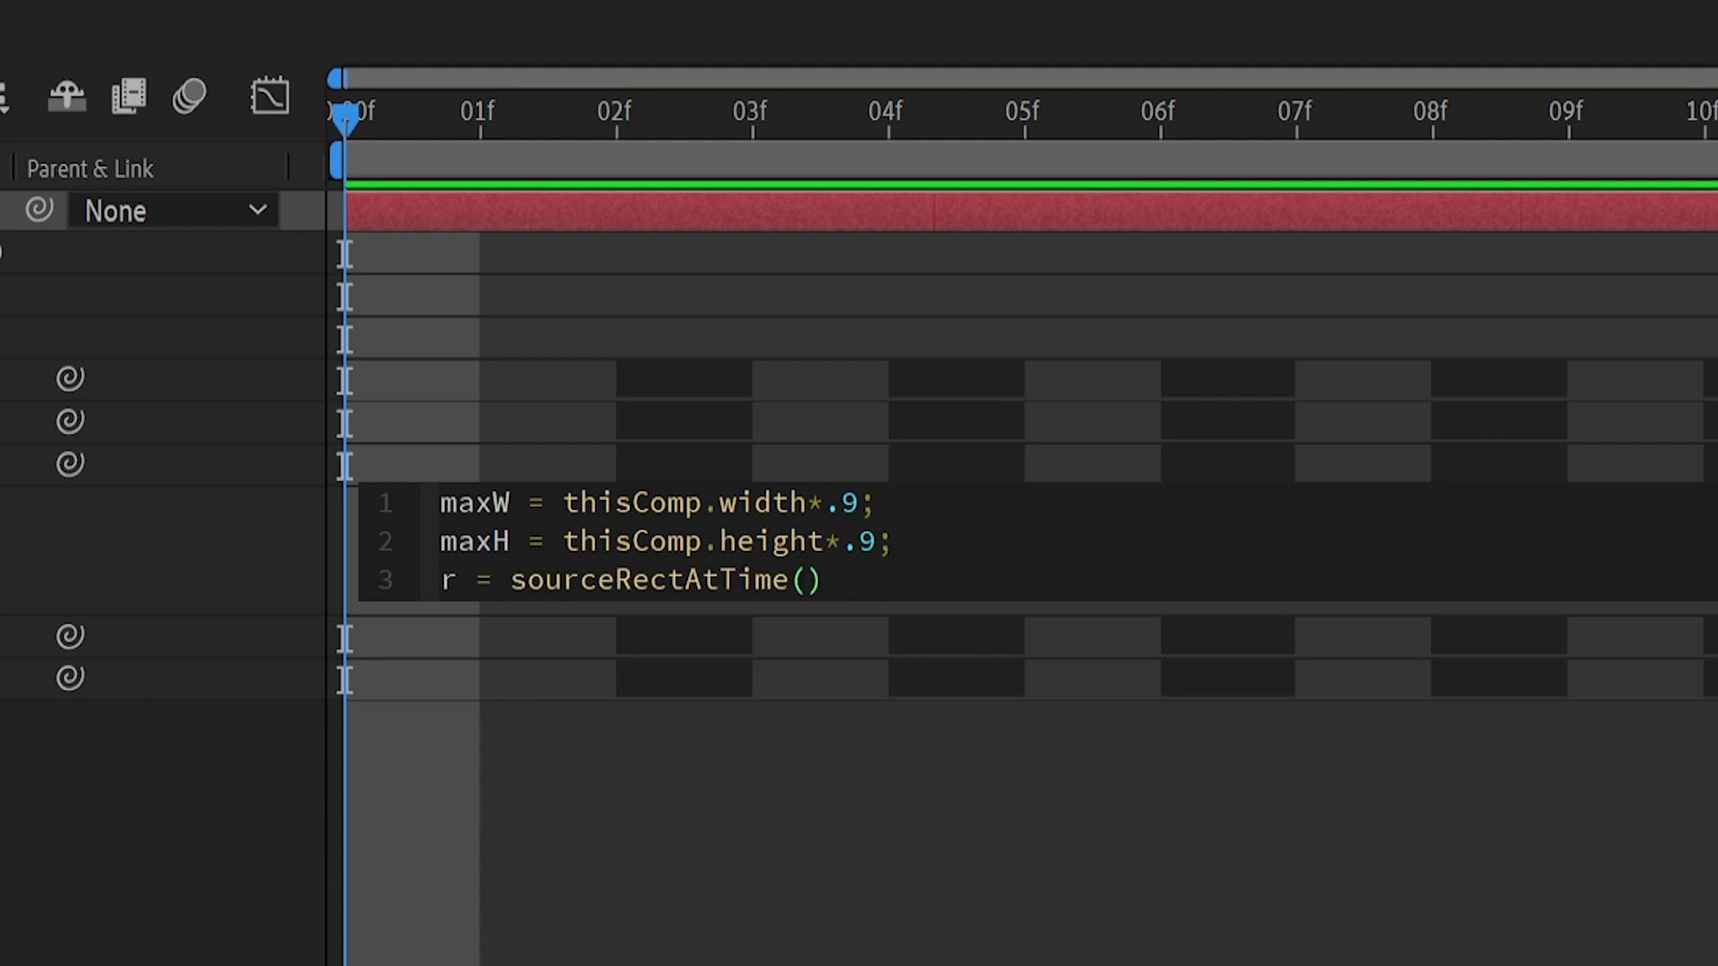
text(time)
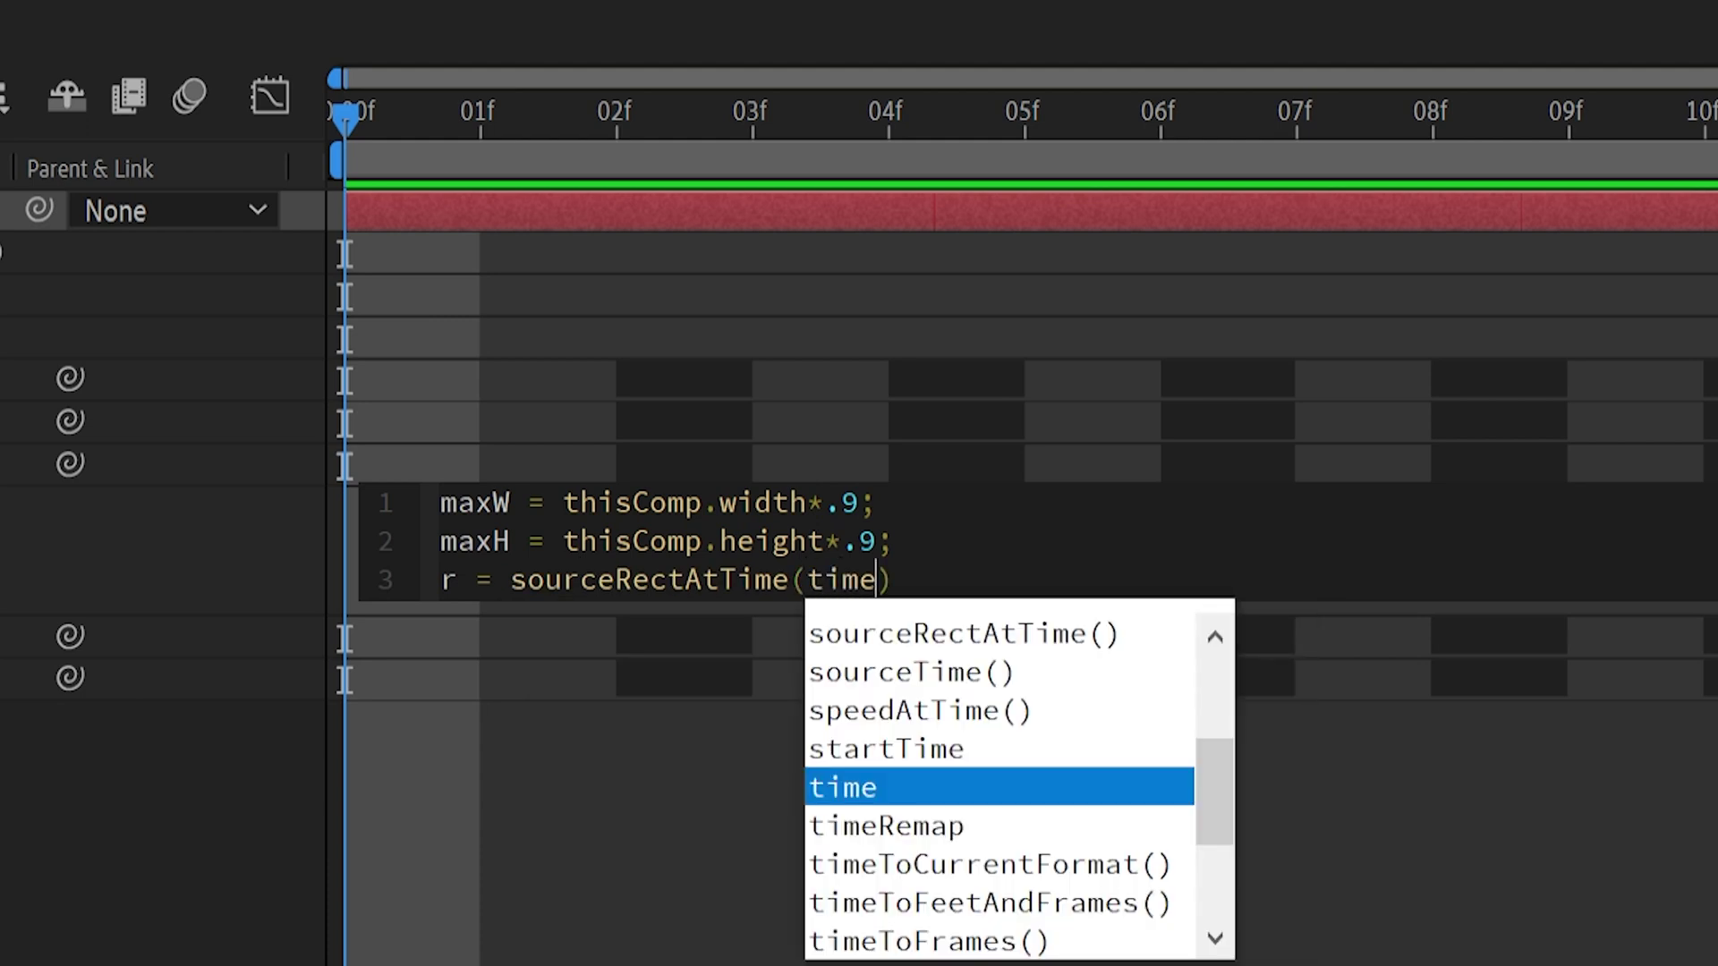
key(Escape)
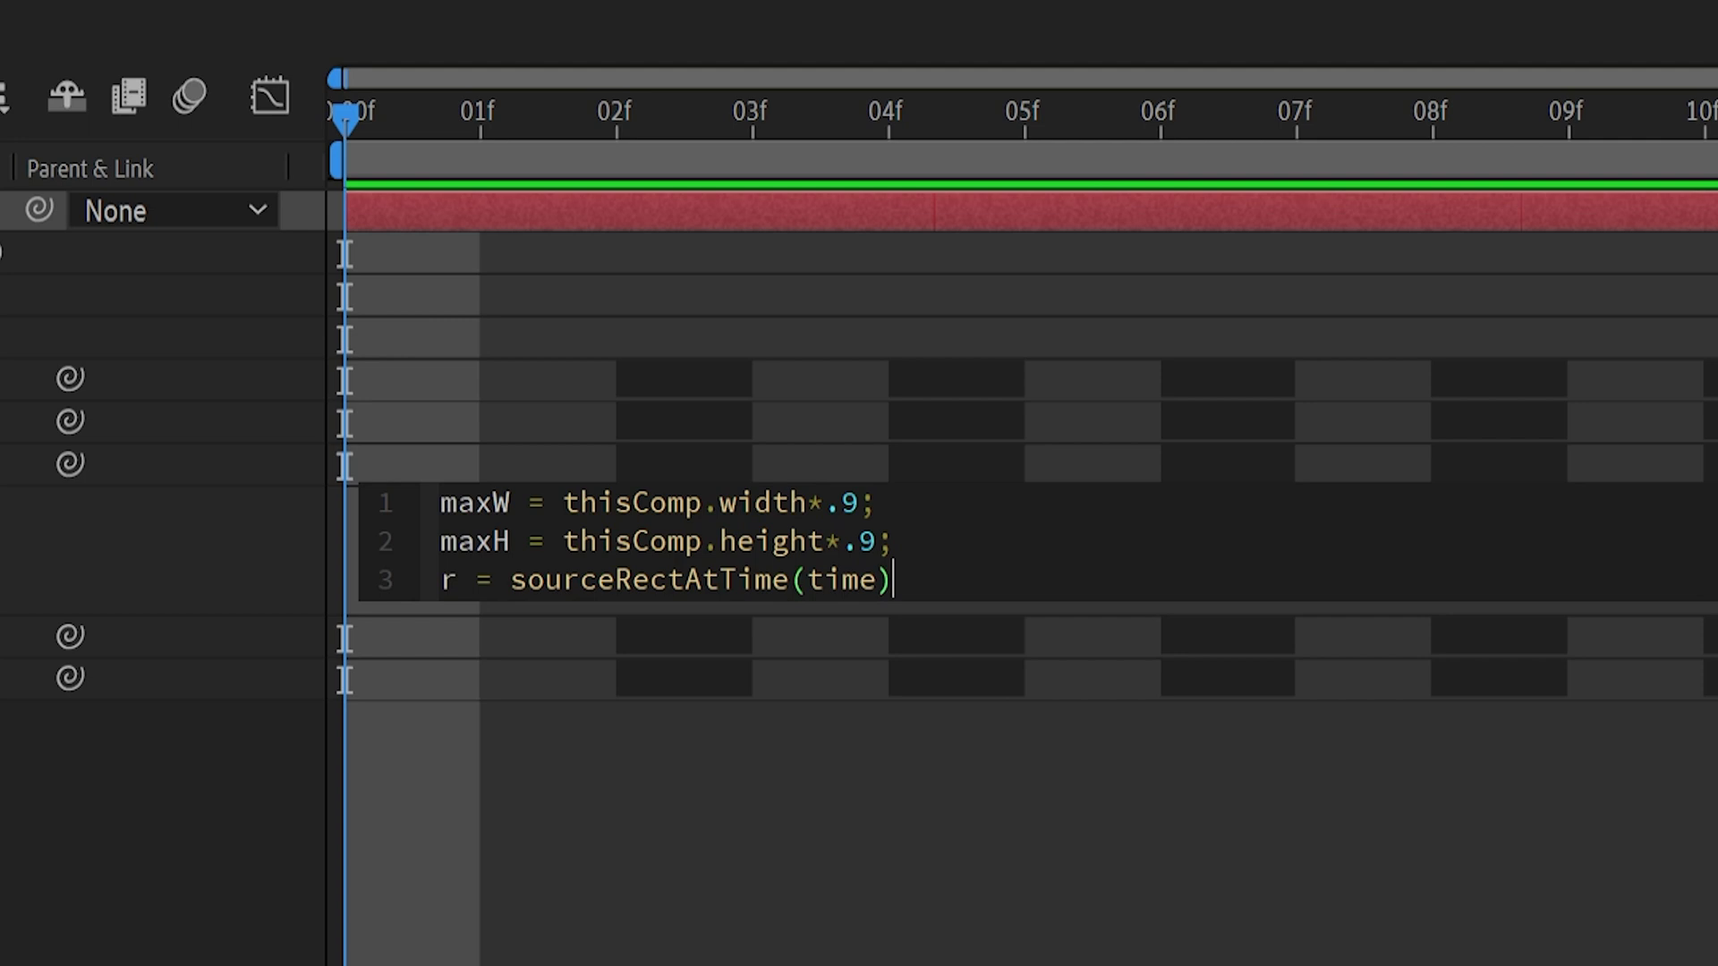
text(;)
key(Return)
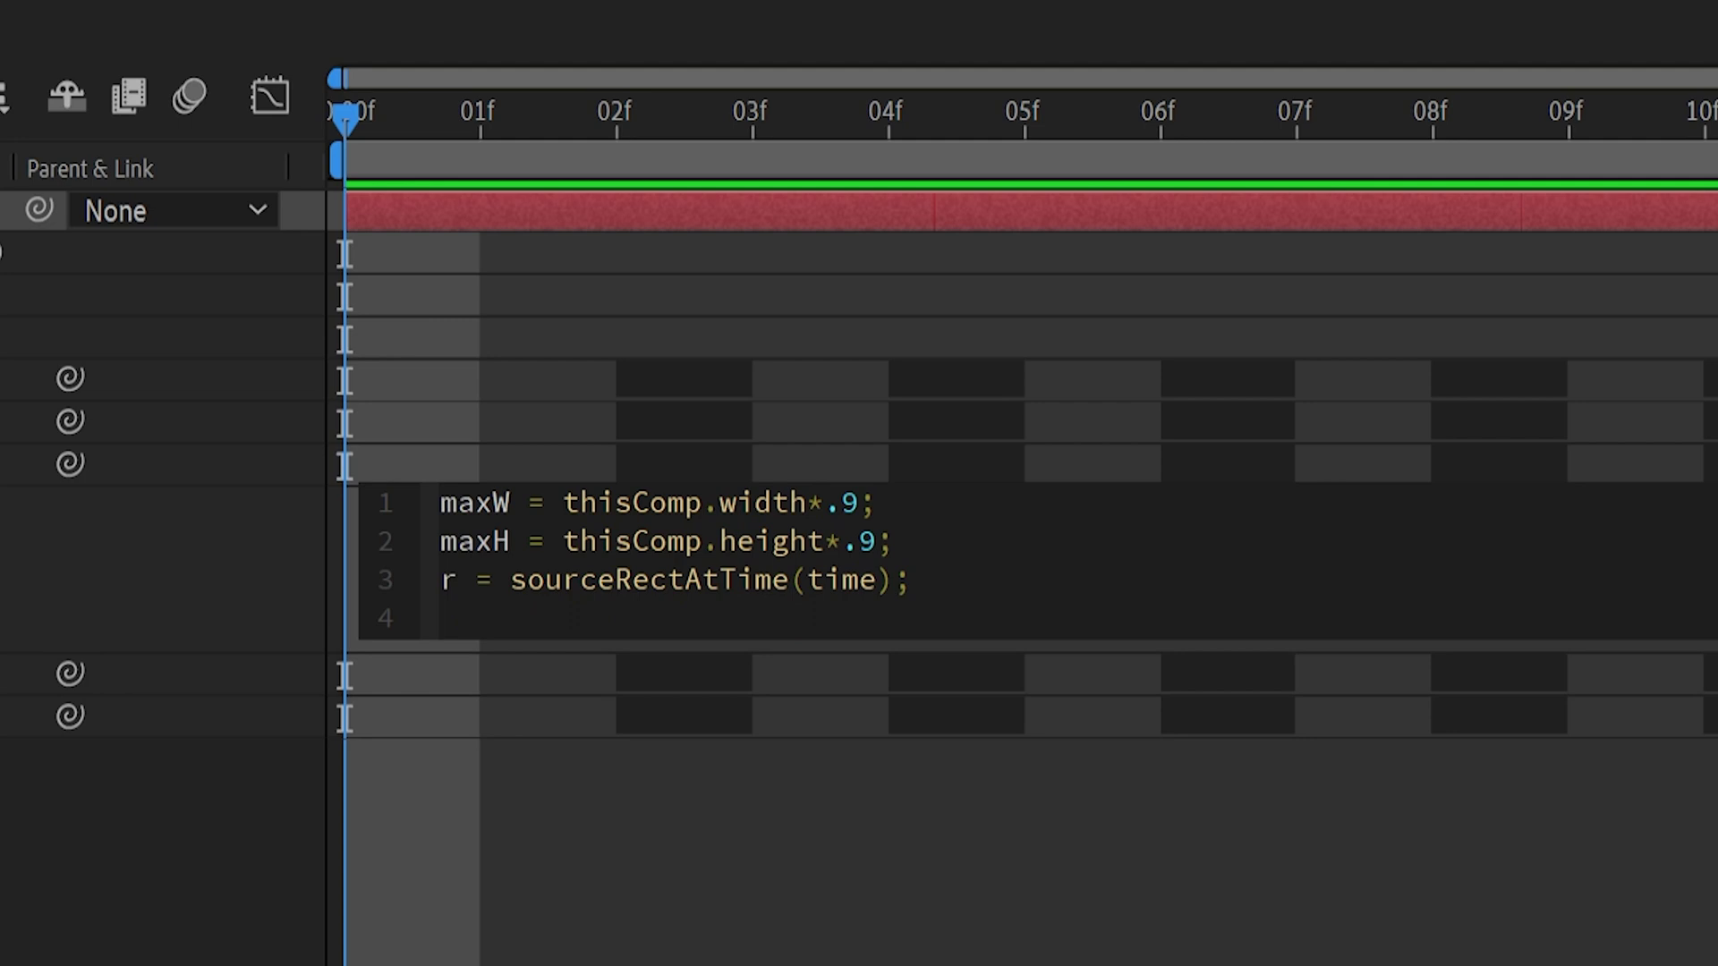
double_click(855, 586)
double_click(446, 580)
Add the lines w = r.width; and h = r.height; to the Scale expression, then start a blank line
click(912, 580)
key(Return)
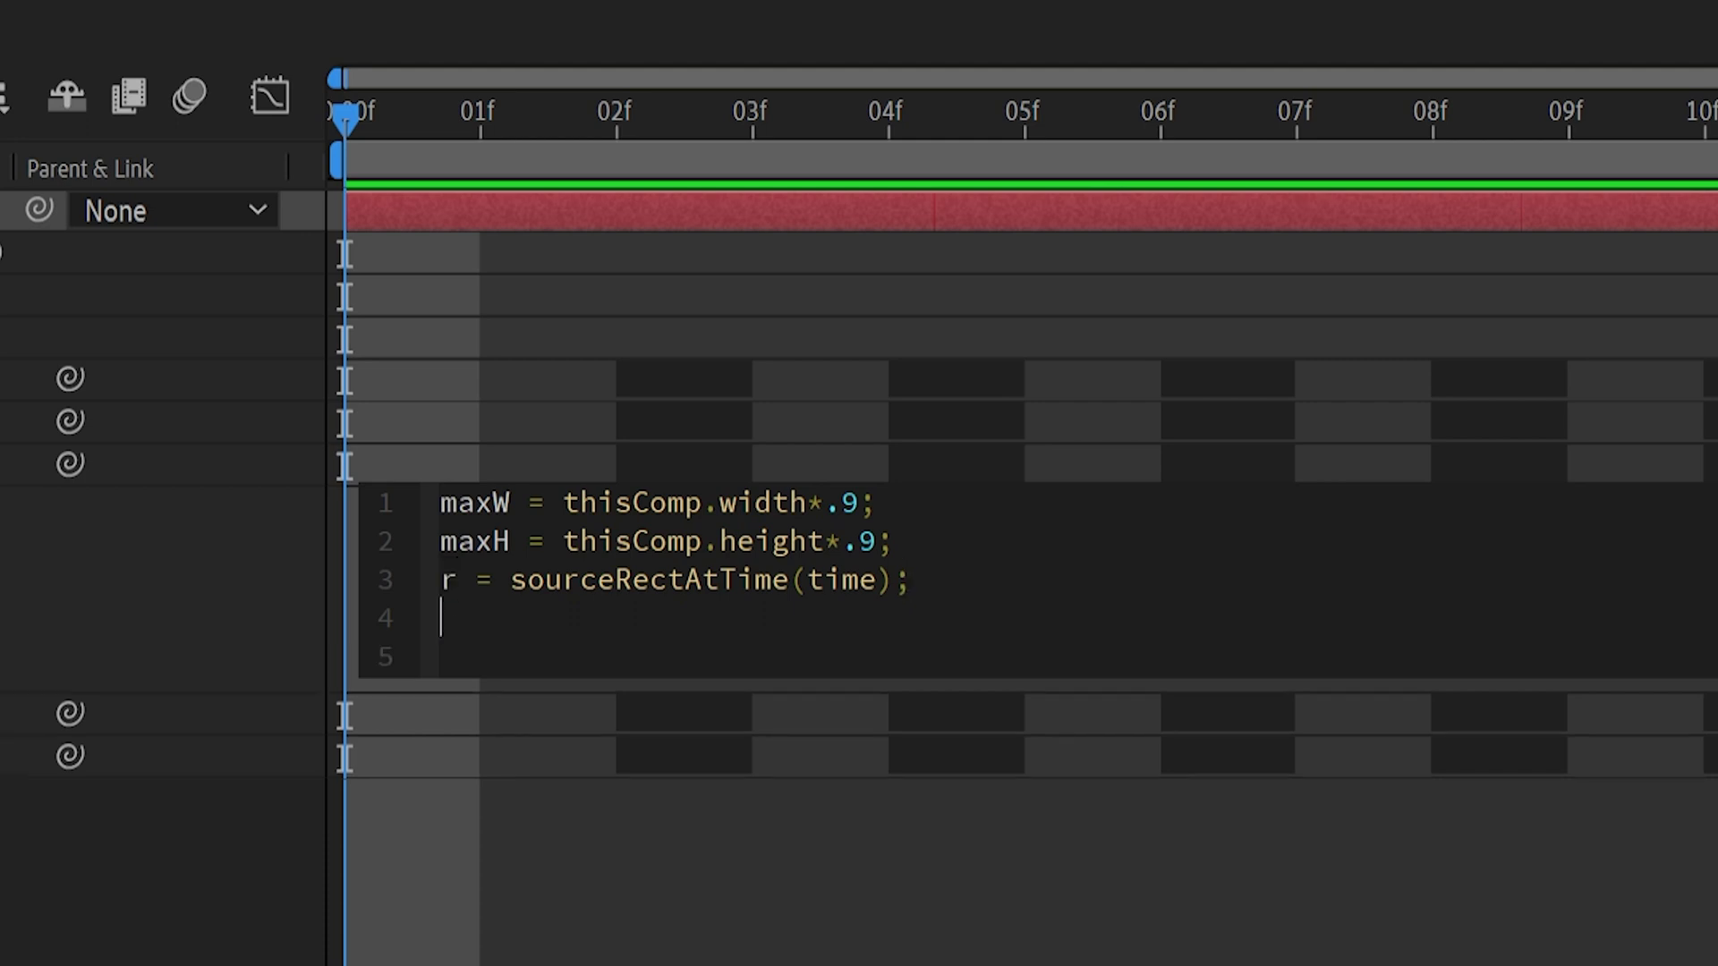
text(w = r.width;)
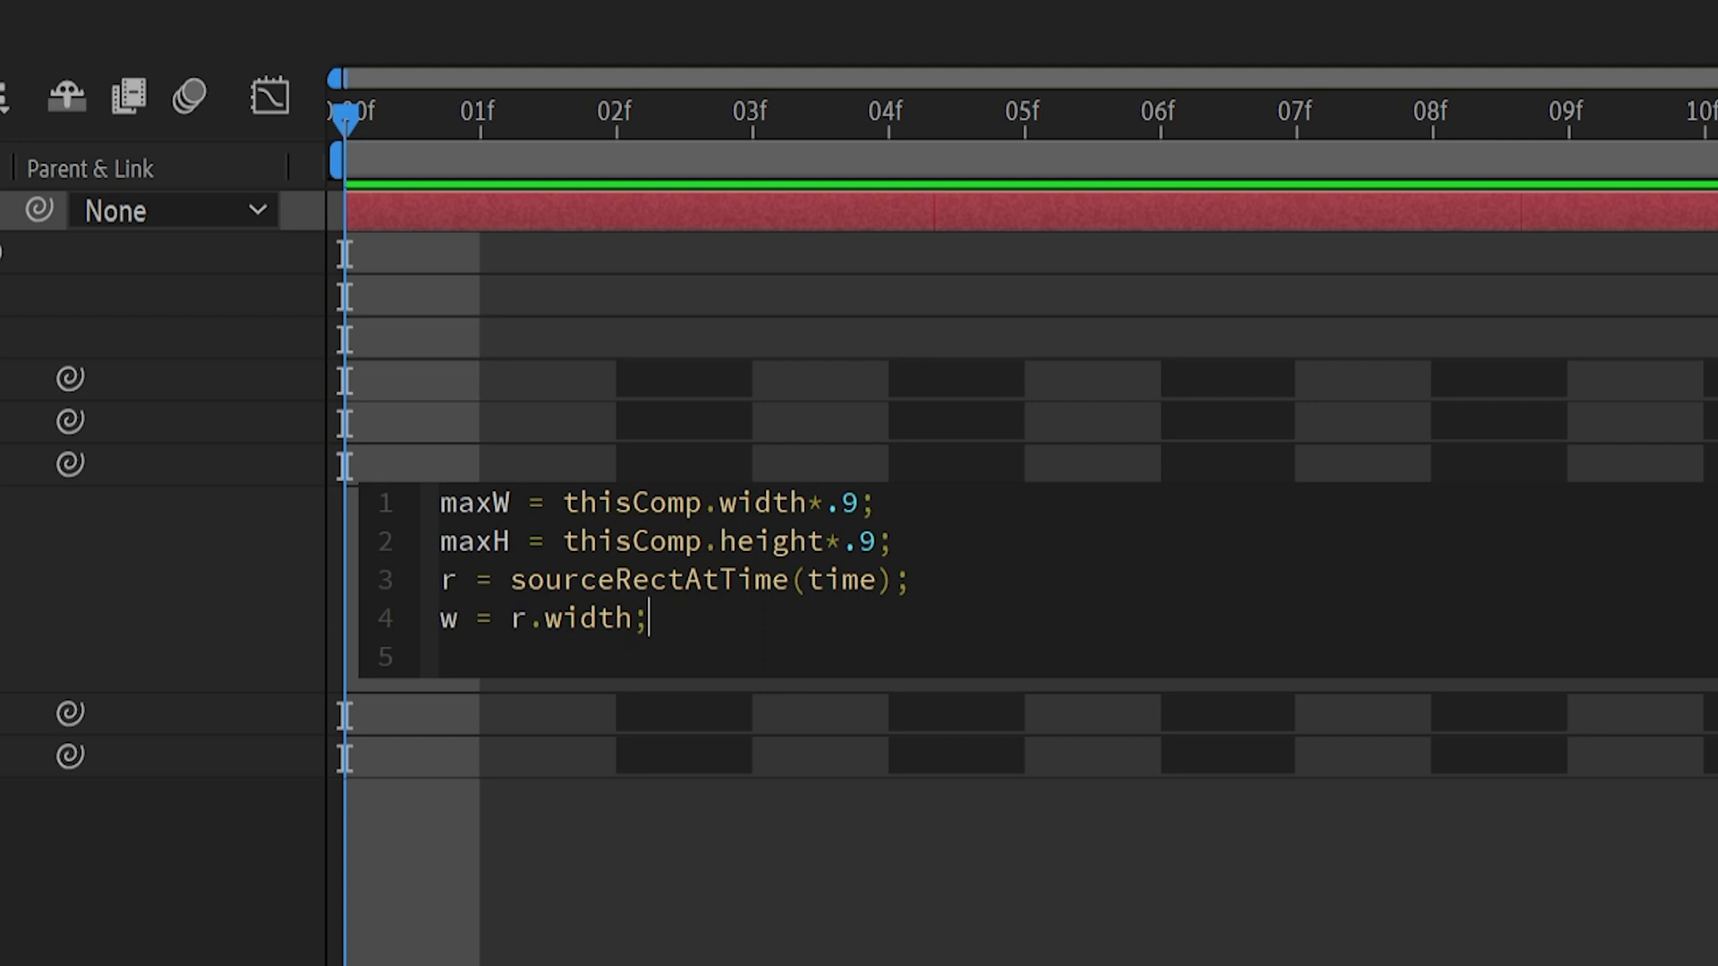
key(Return)
text(h =)
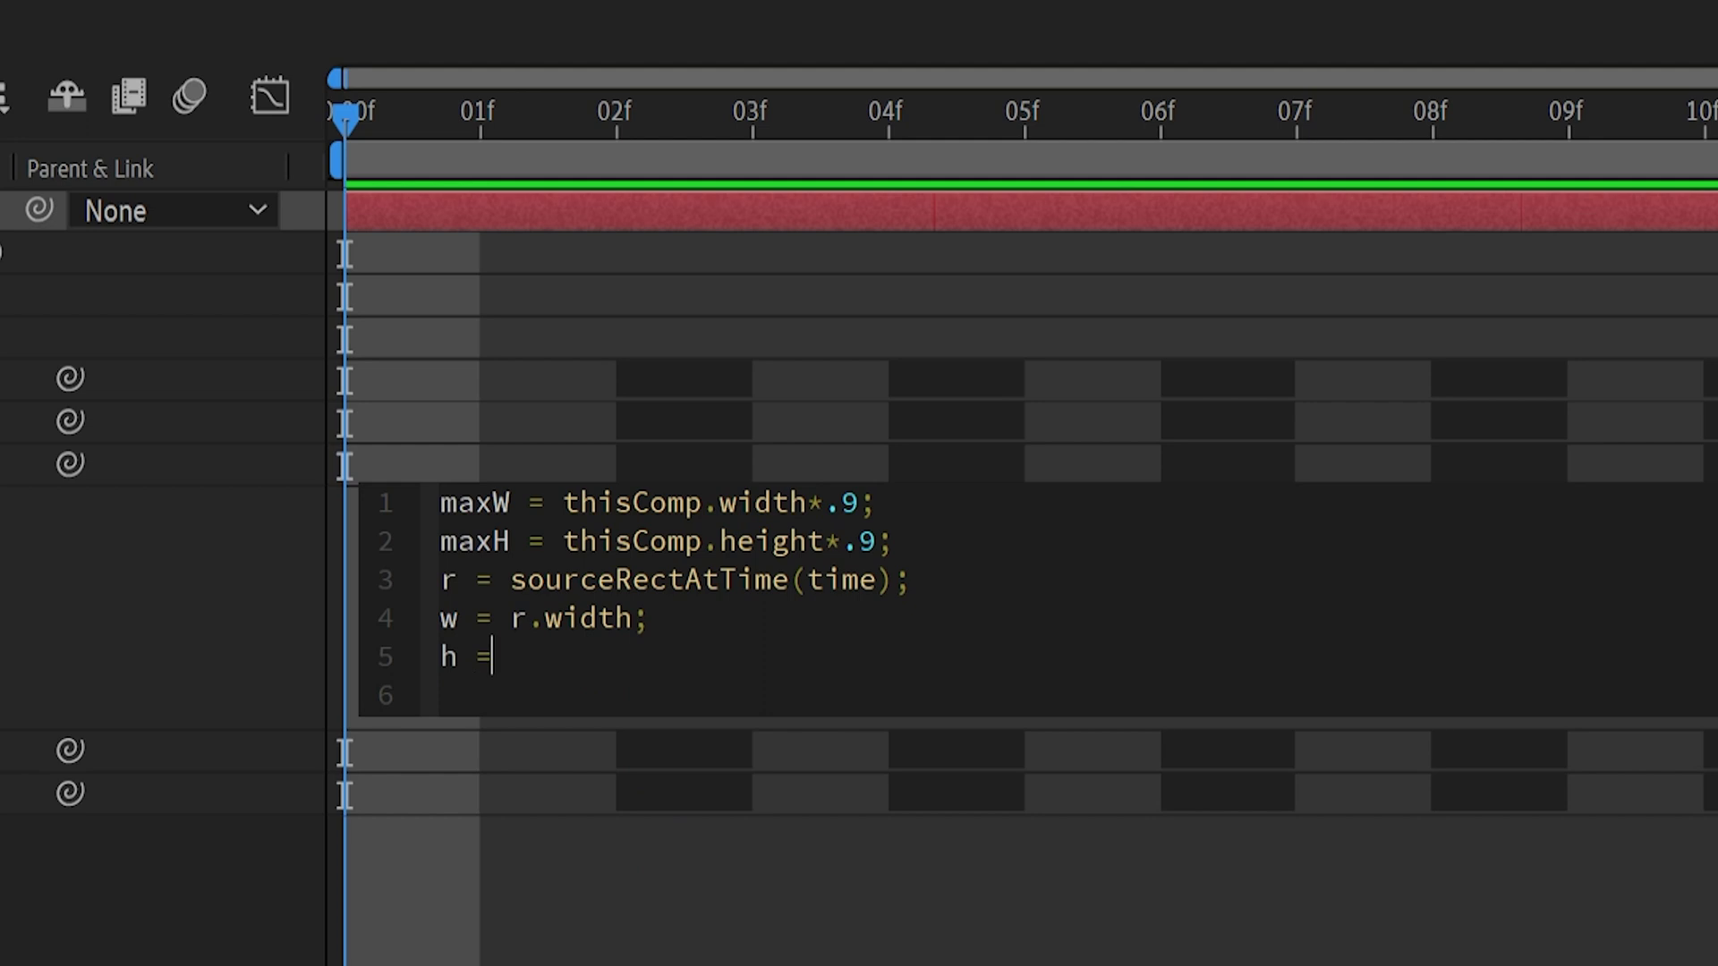
text( r.height;)
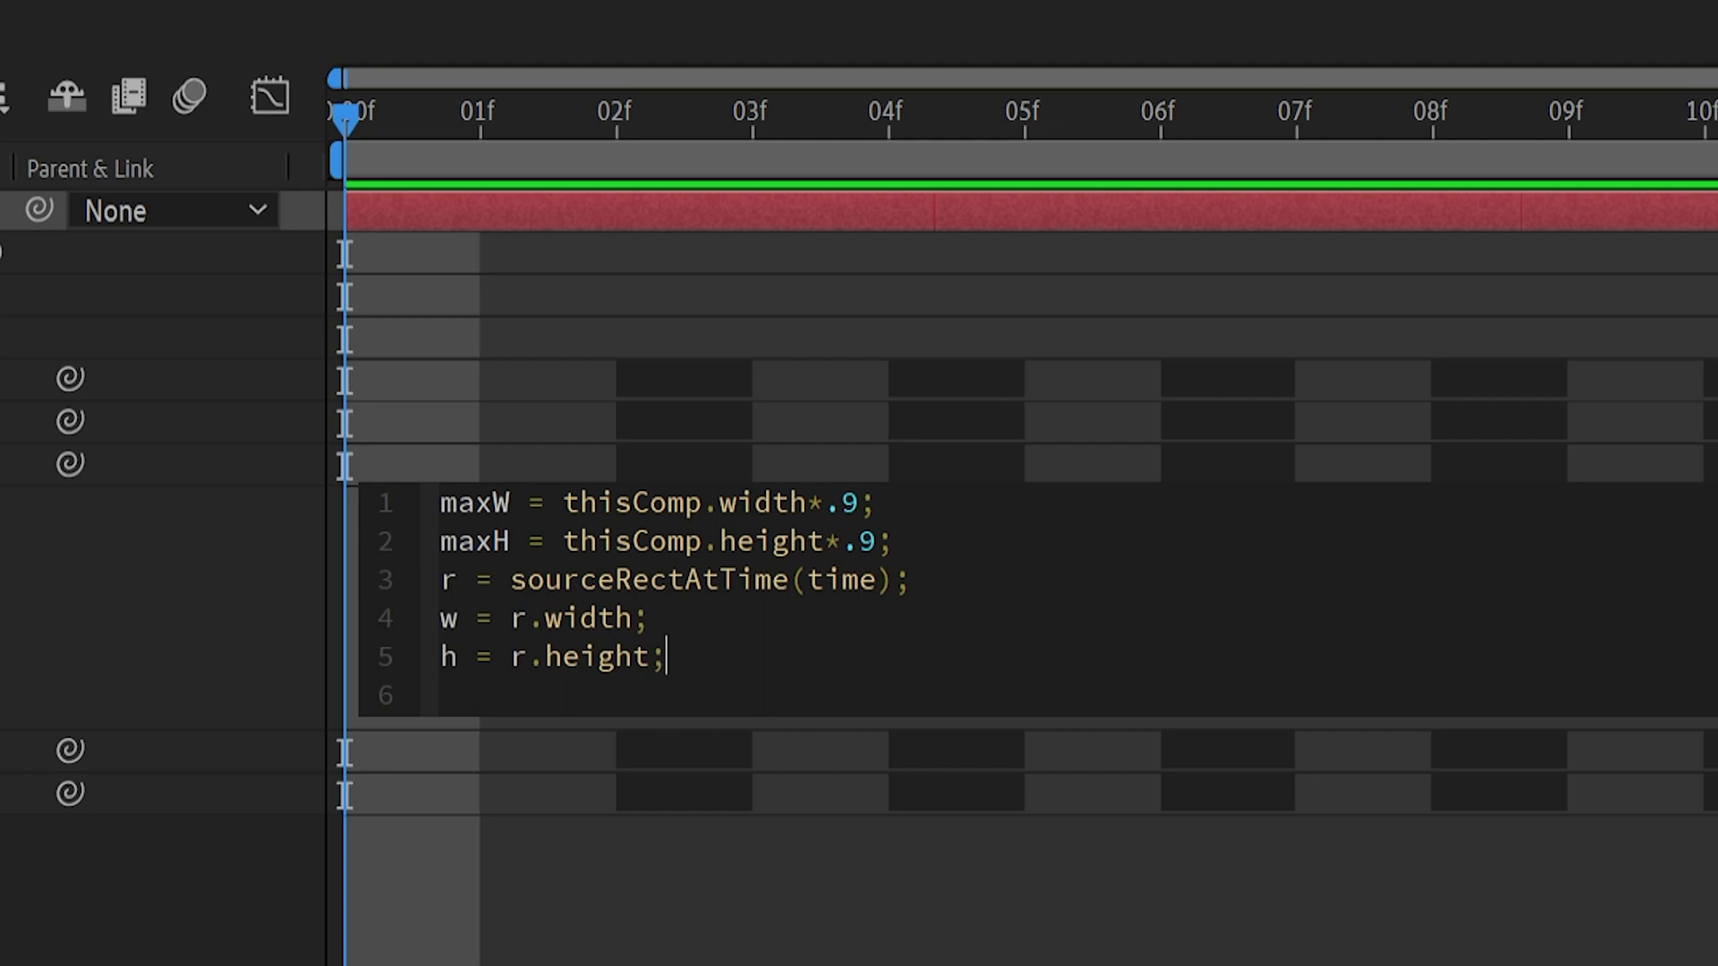
key(Return)
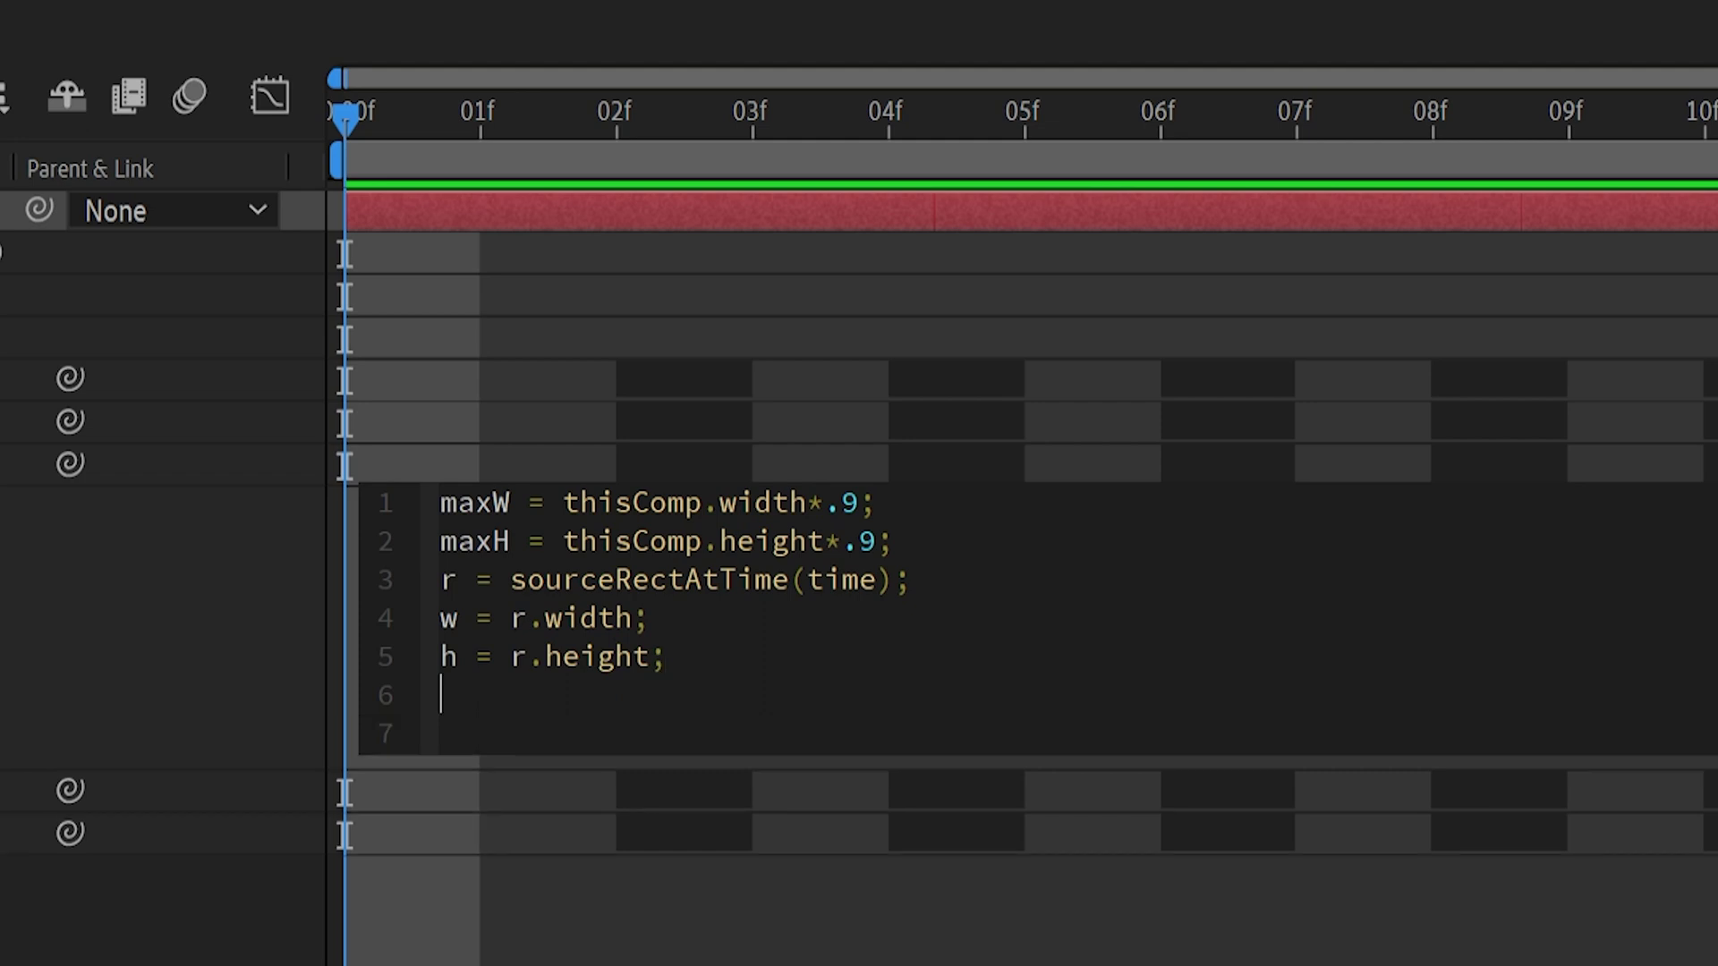
Write line 6 as s = w/h > maxW/maxH ? maxW/w : maxH/h; and start a new line
text(s = w/h >)
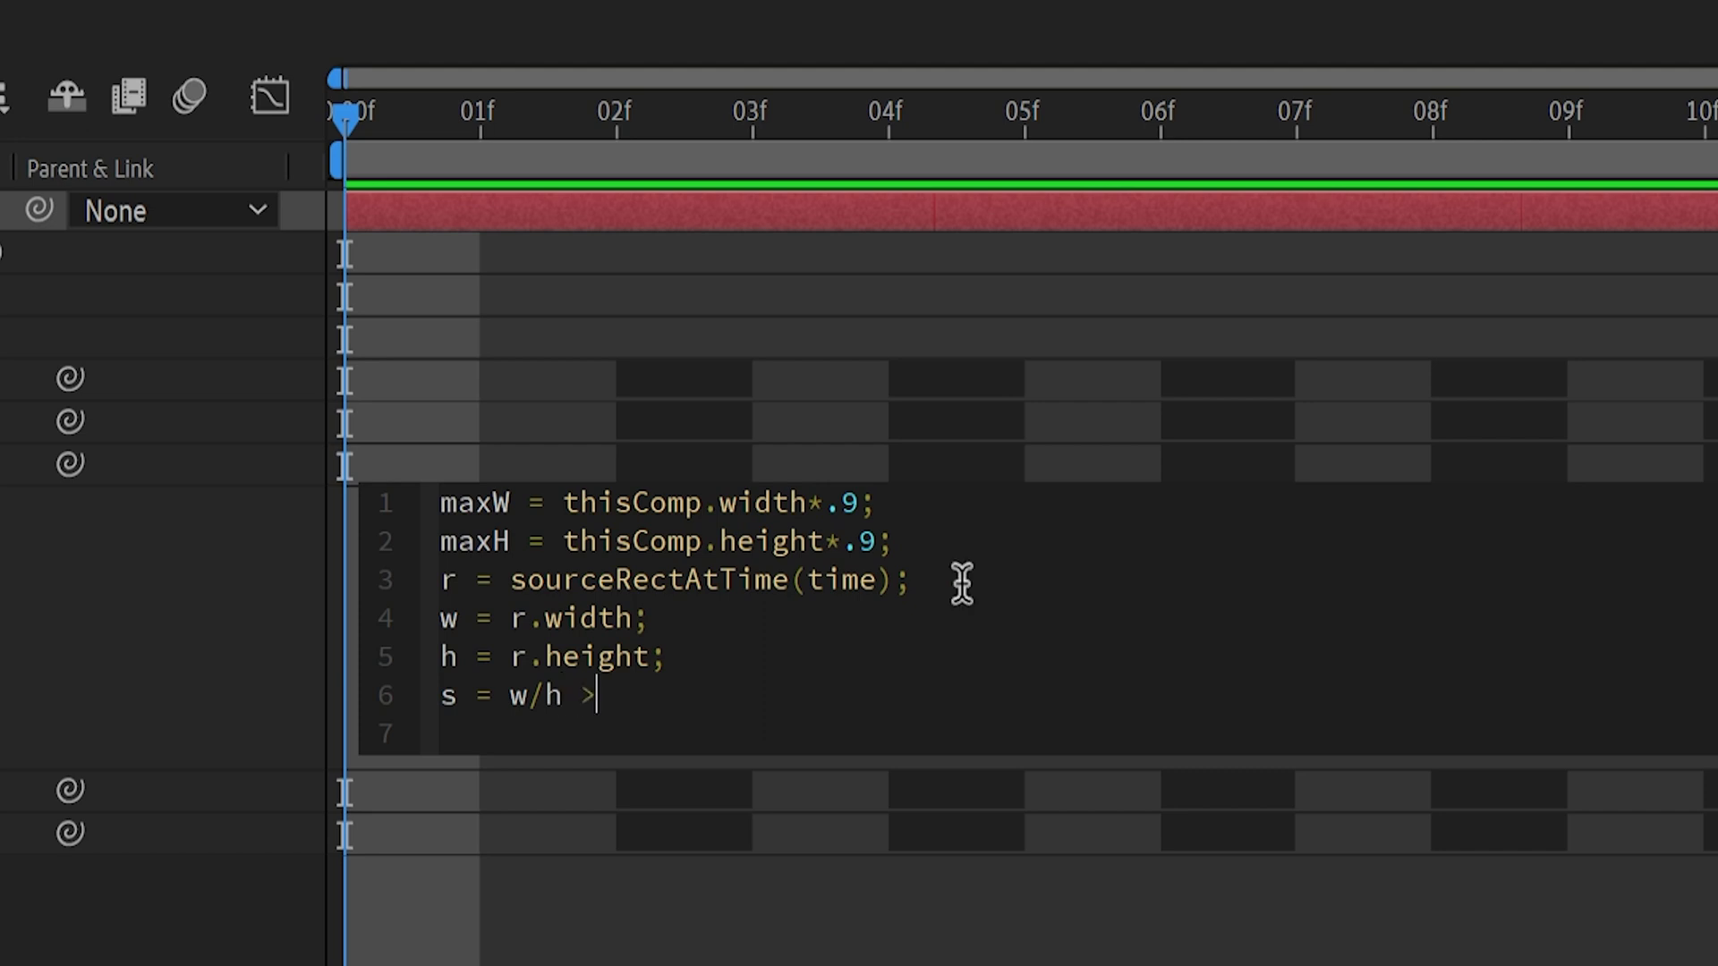
text( ma)
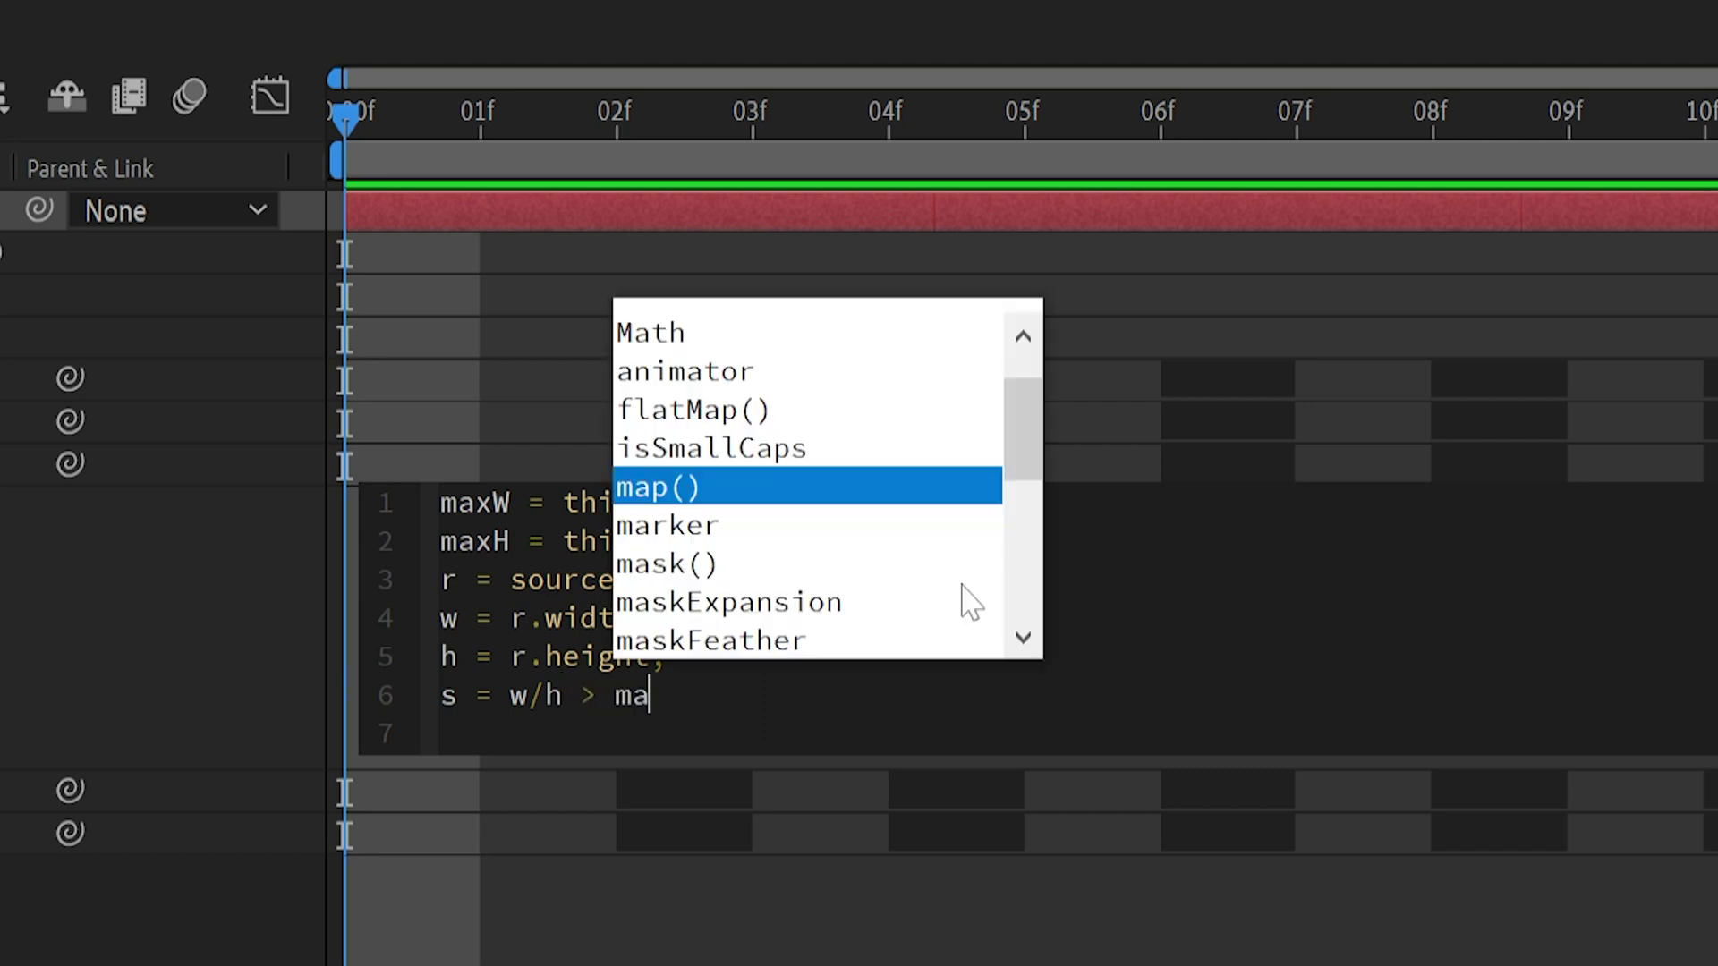
text(xW)
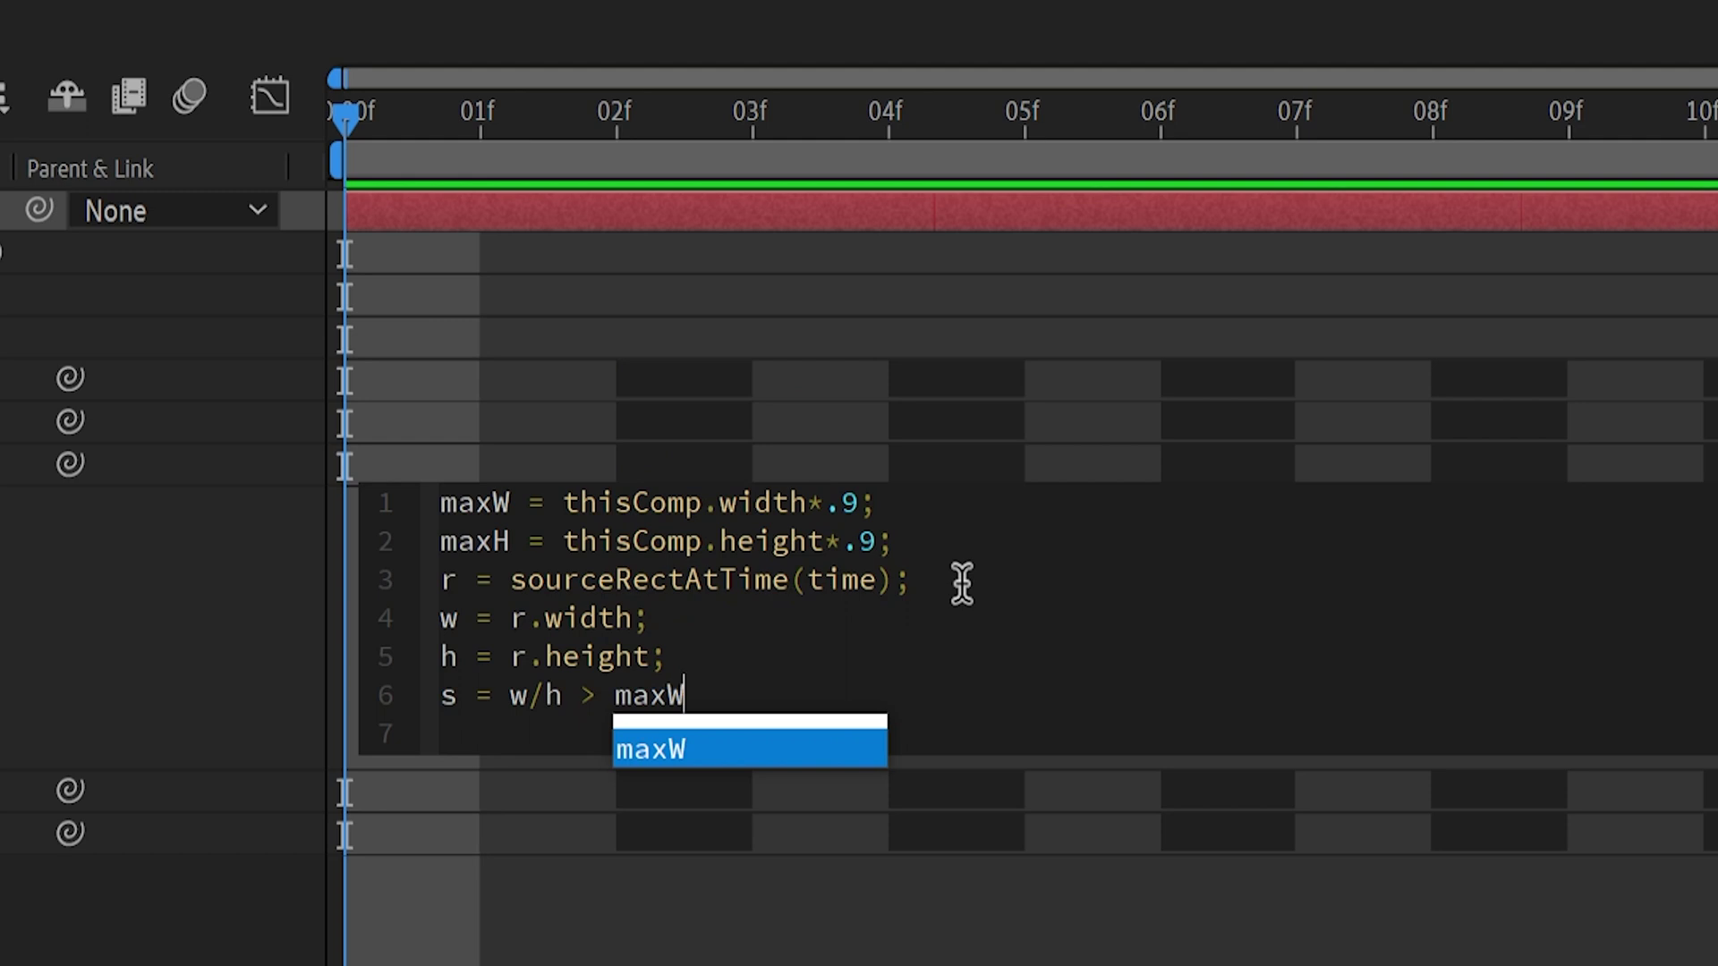
text(/ma)
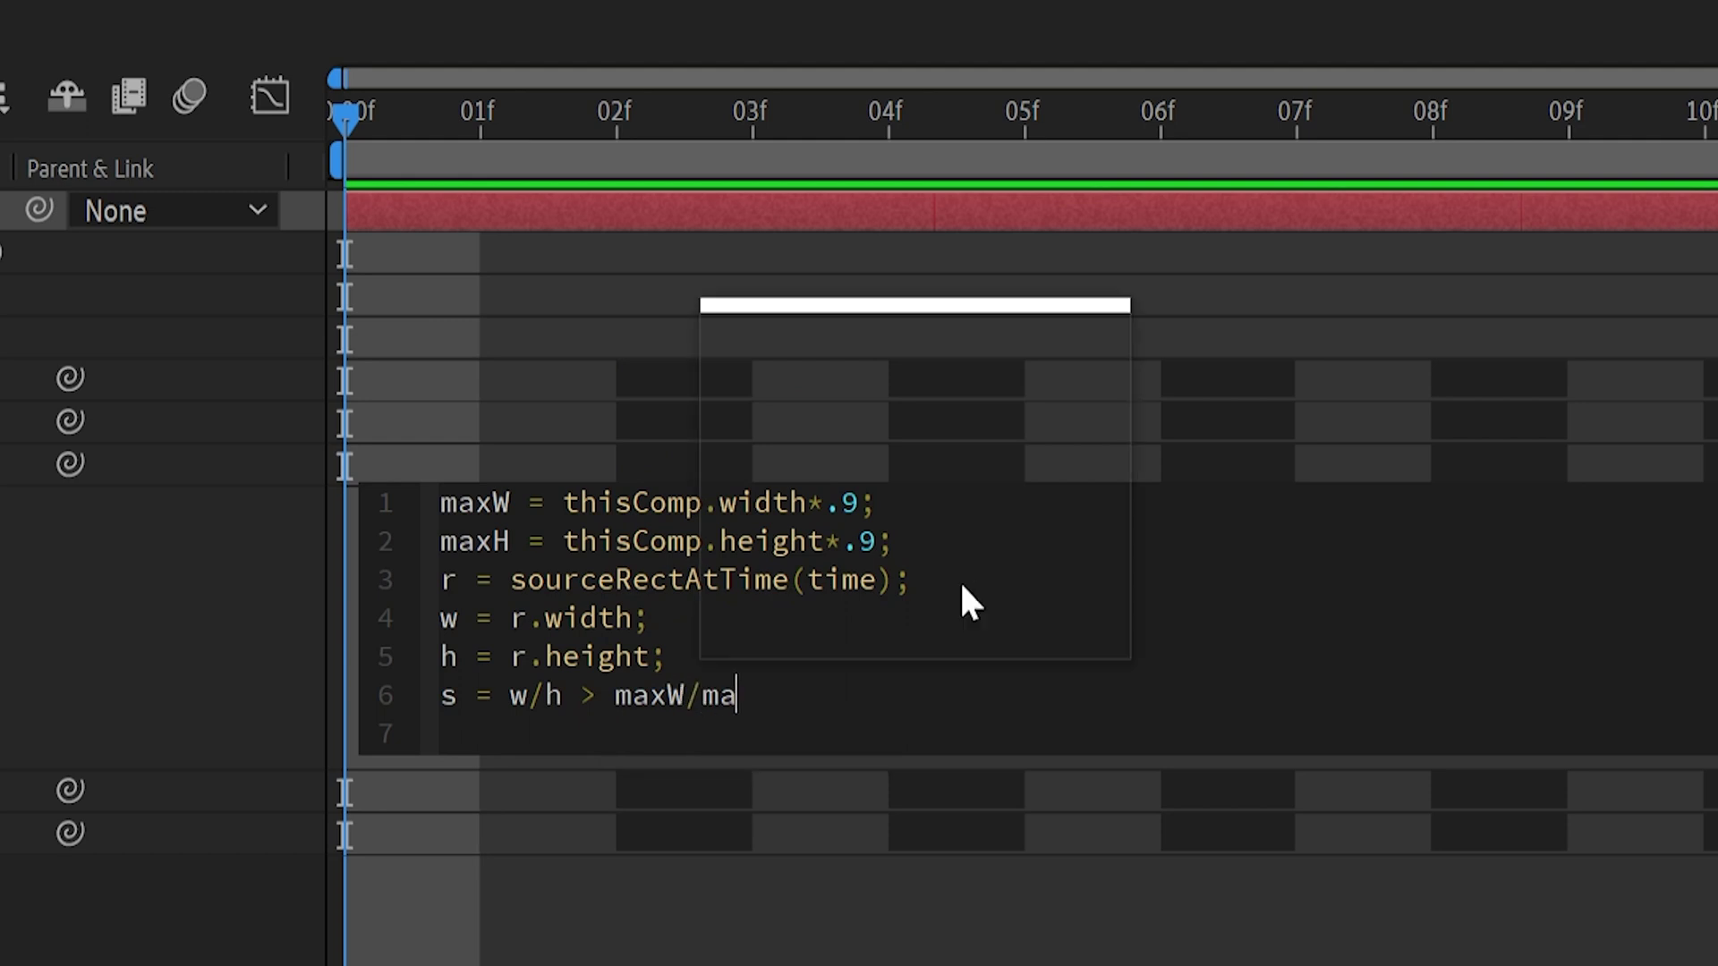
text(xH)
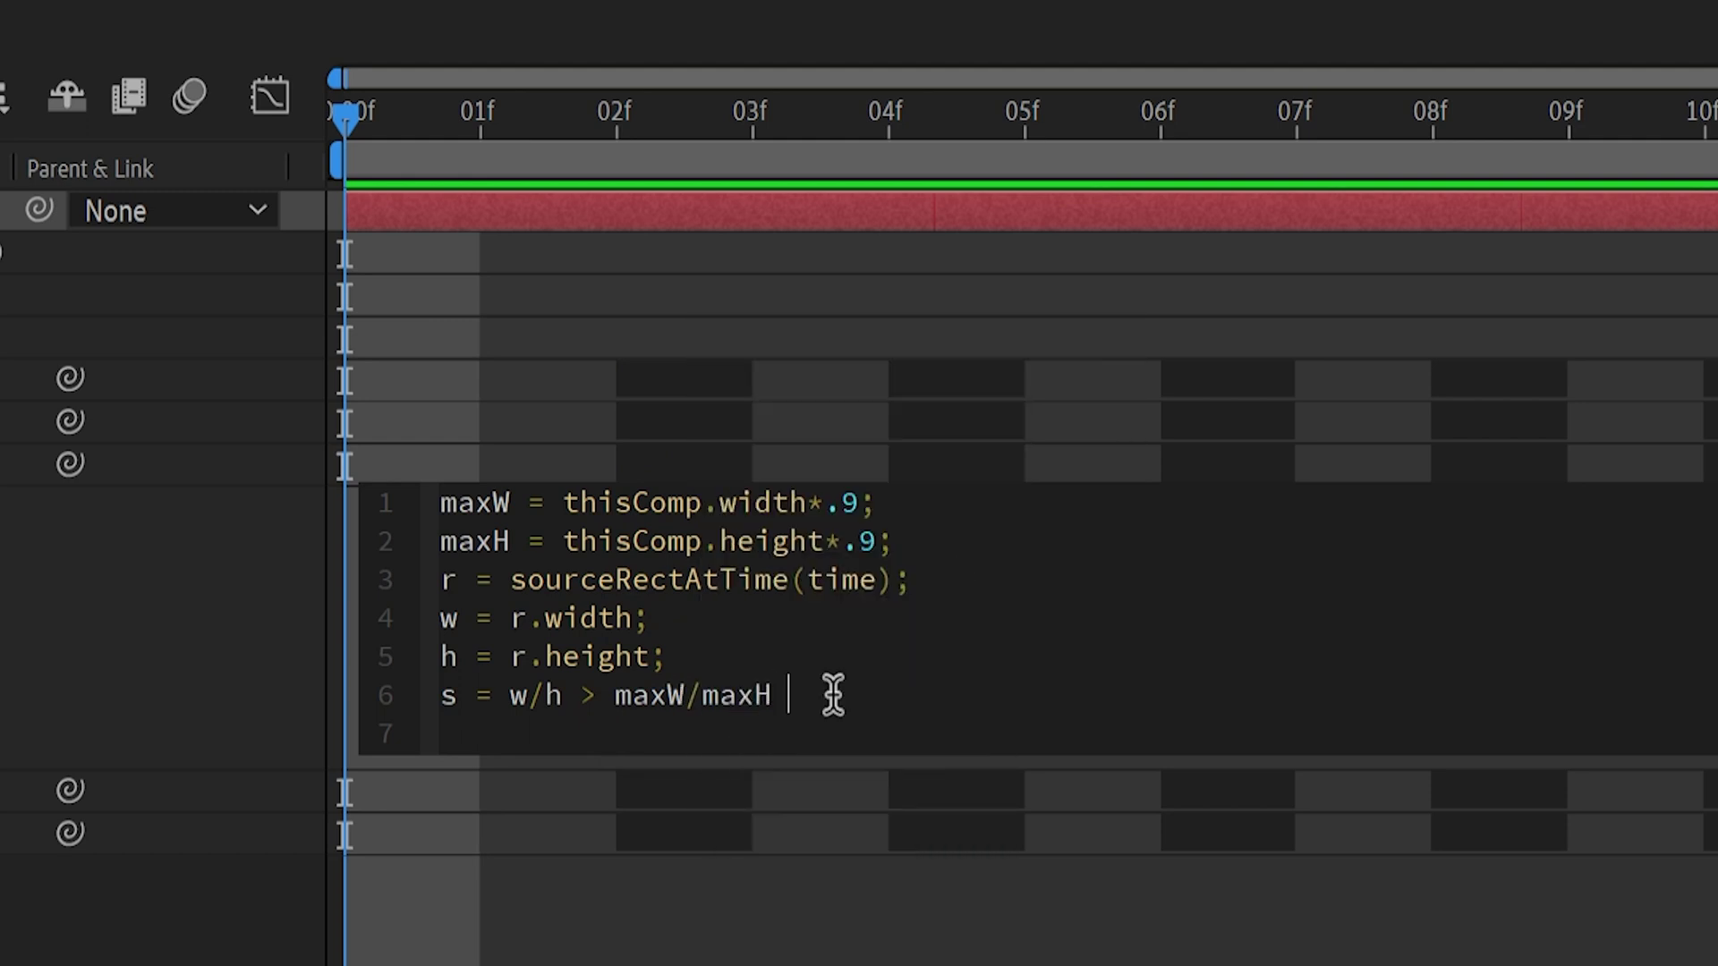
text(? maxW)
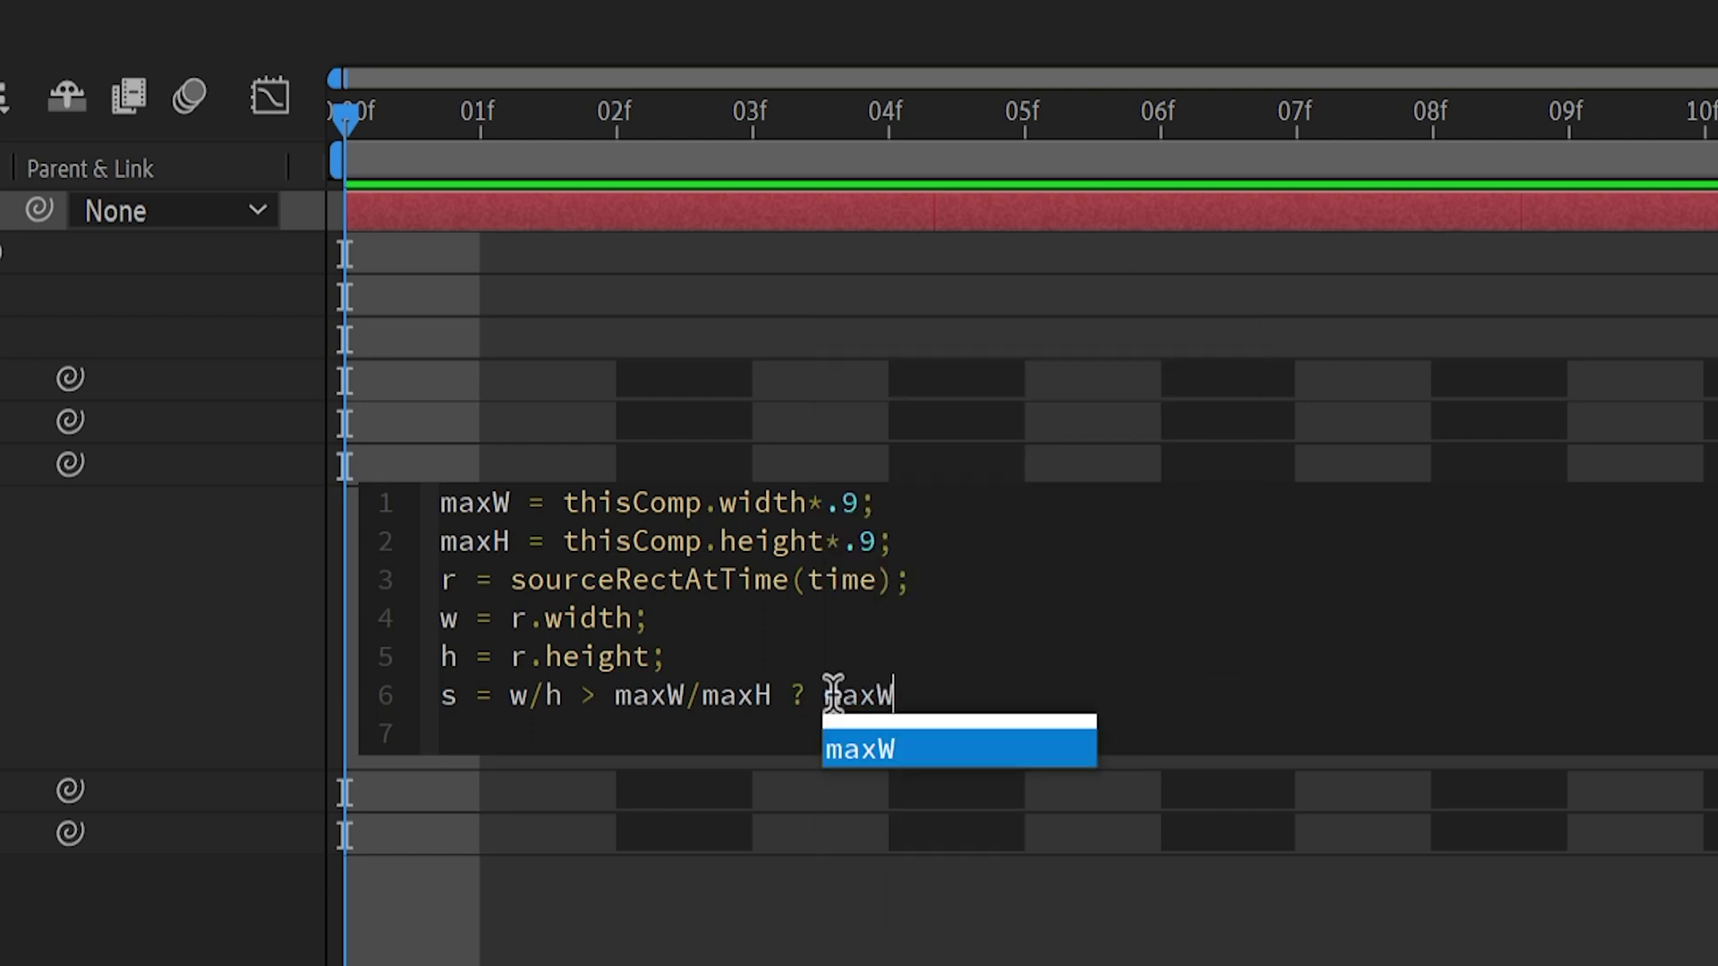
text(/)
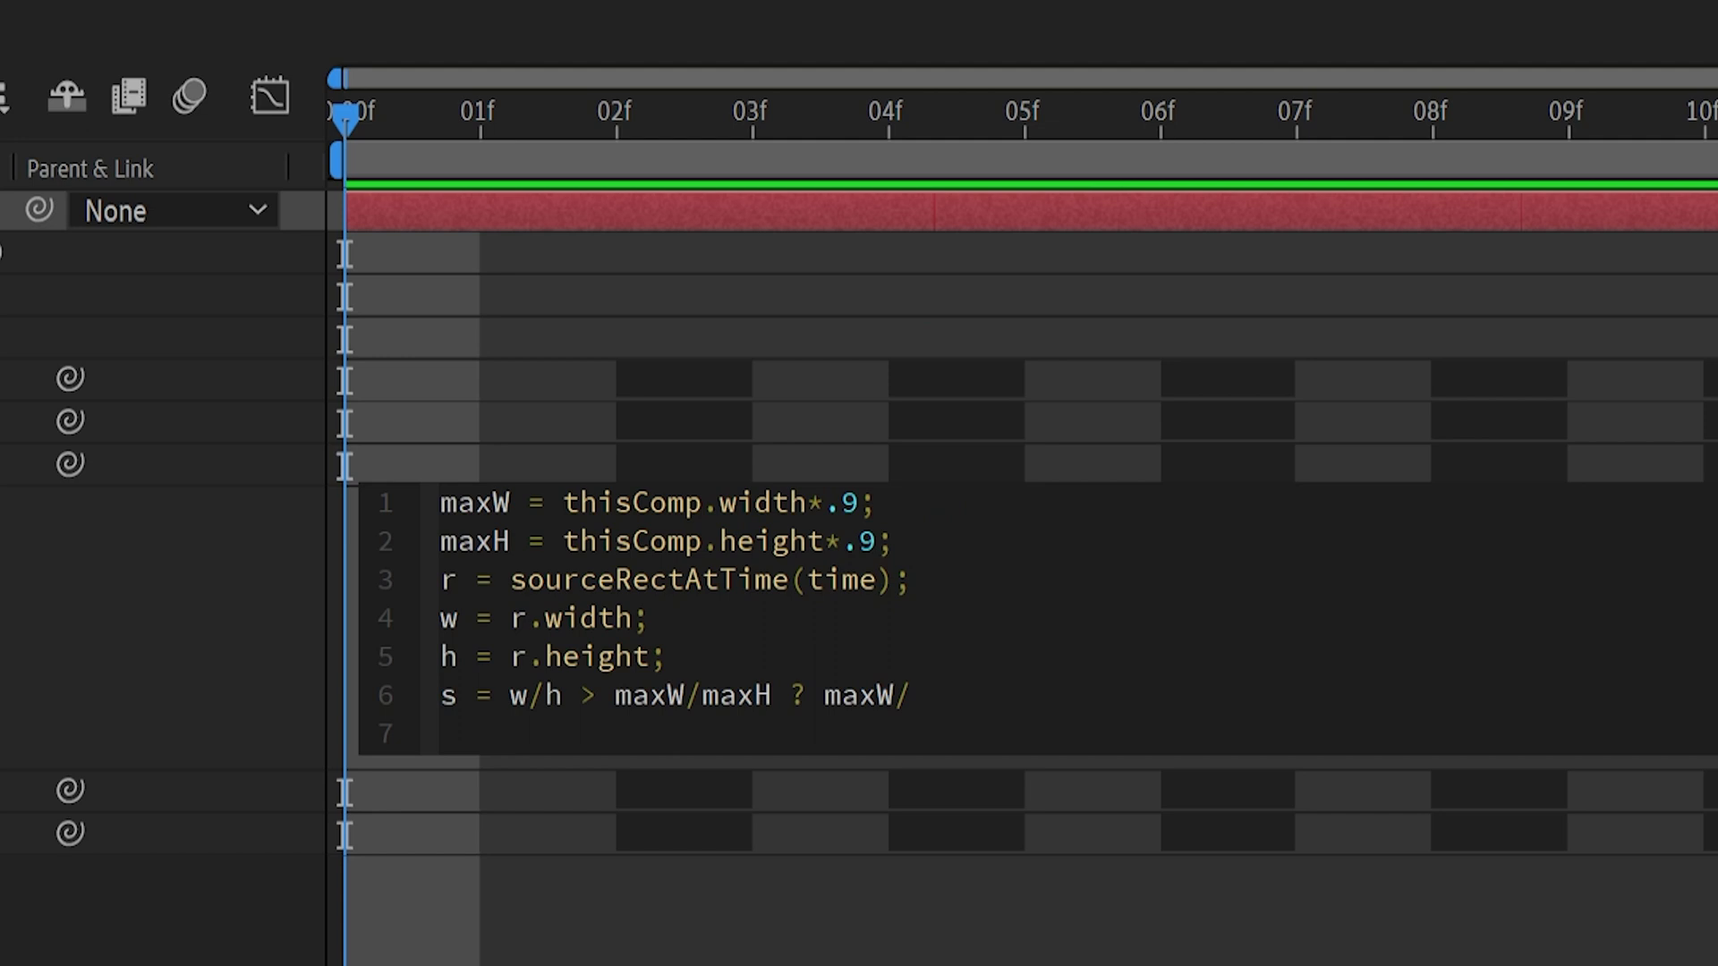
text(w :)
text( maxH)
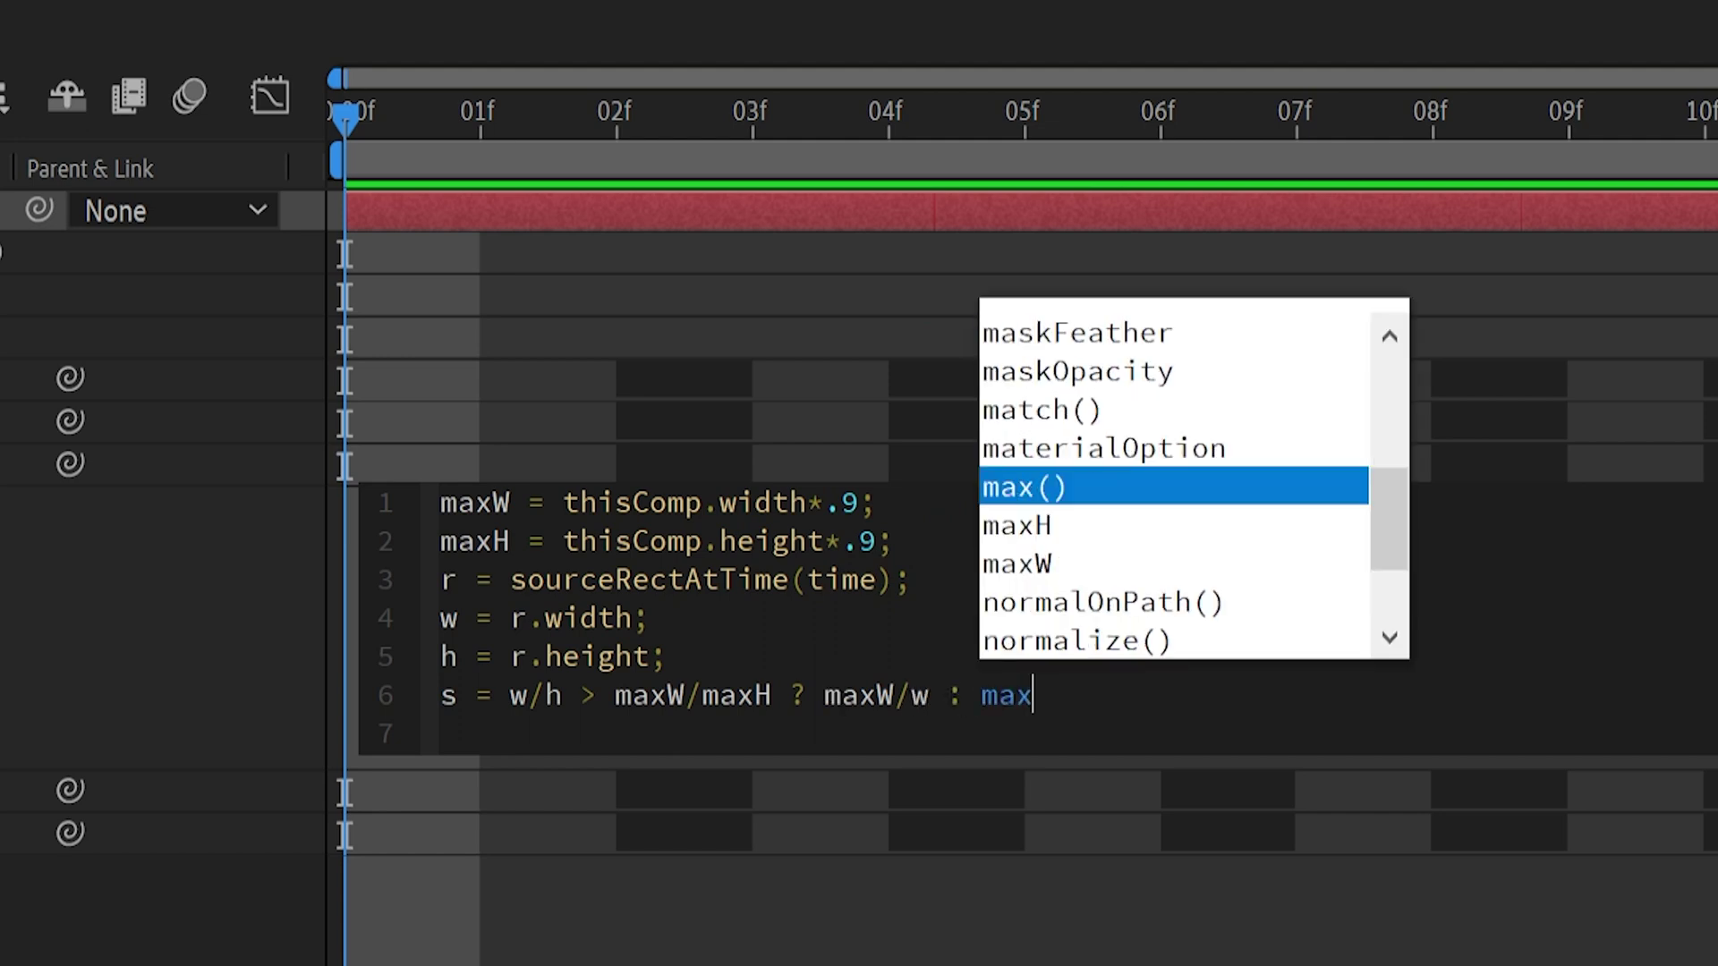
text(/h)
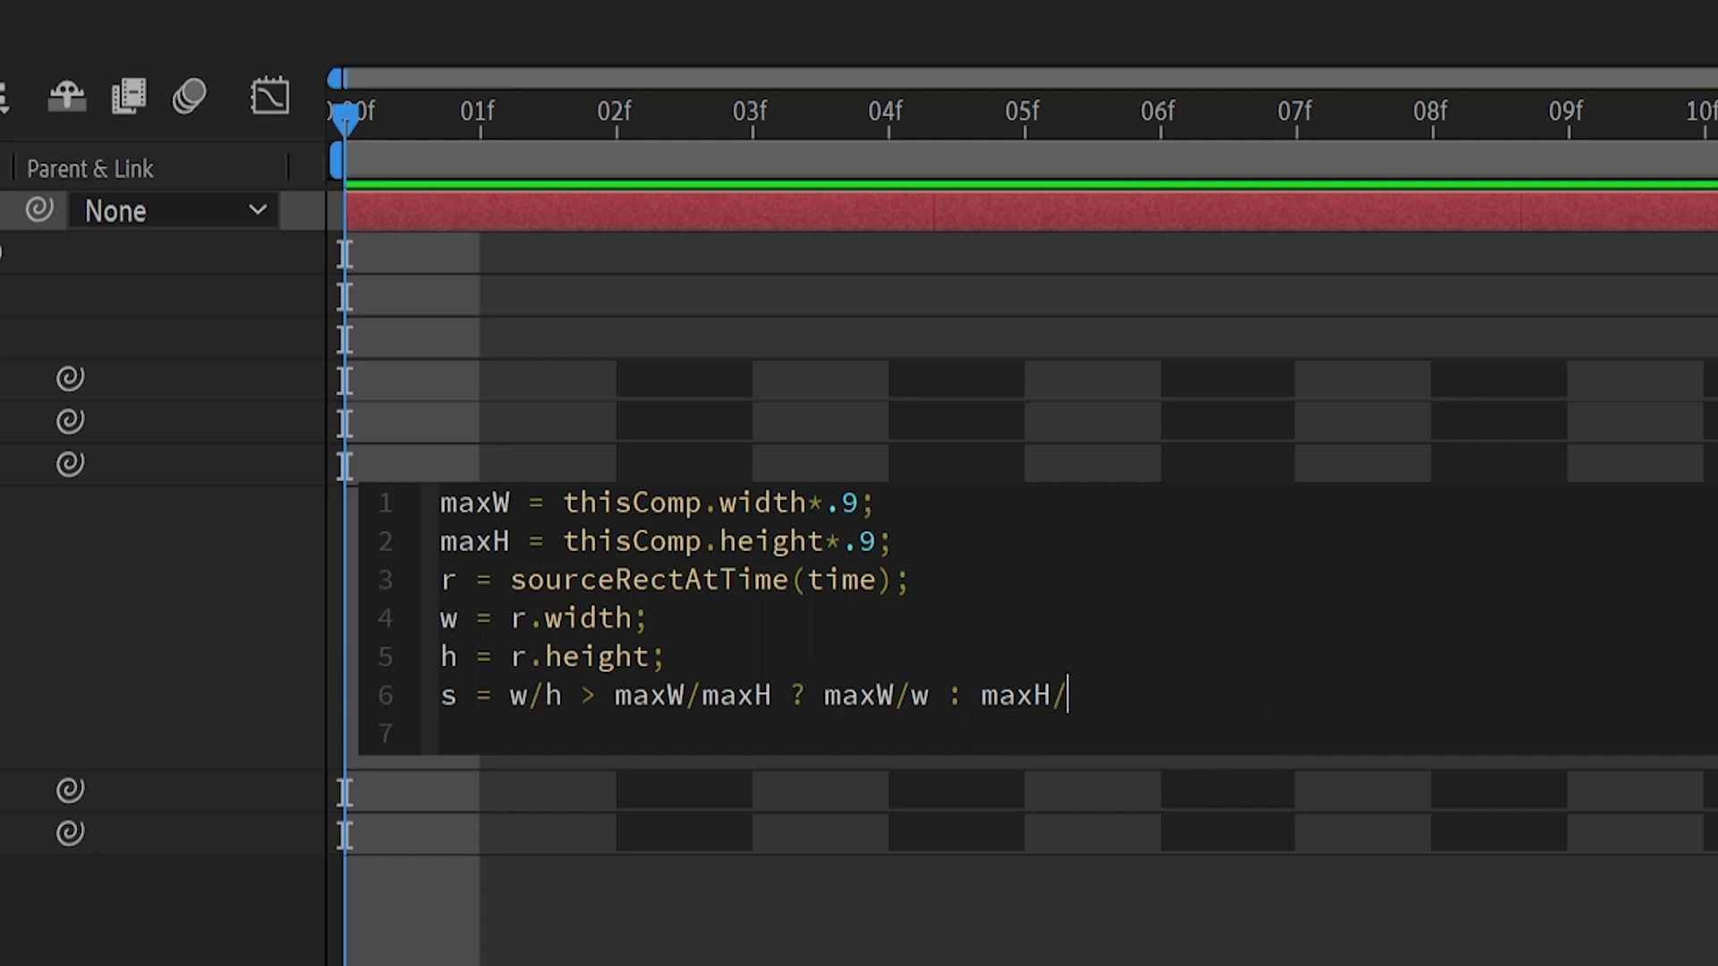
text(;)
key(Return)
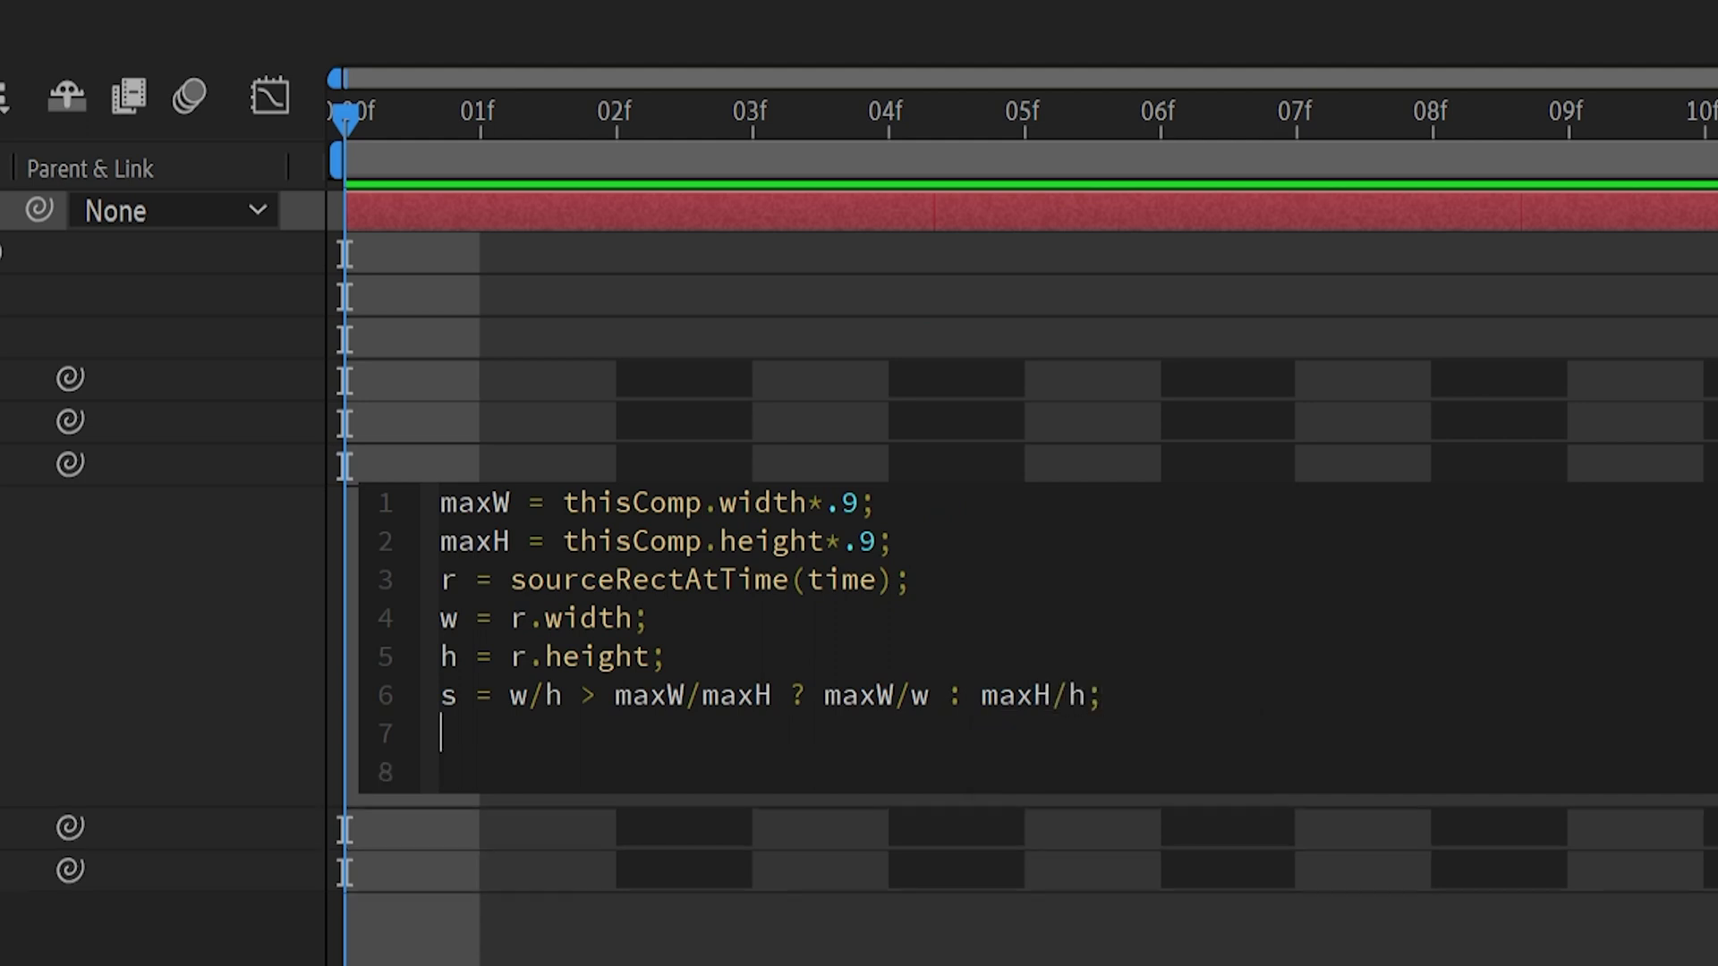
Highlight maxW, w, h and maxH/h in line 6 to explain the two scale branches
double_click(859, 696)
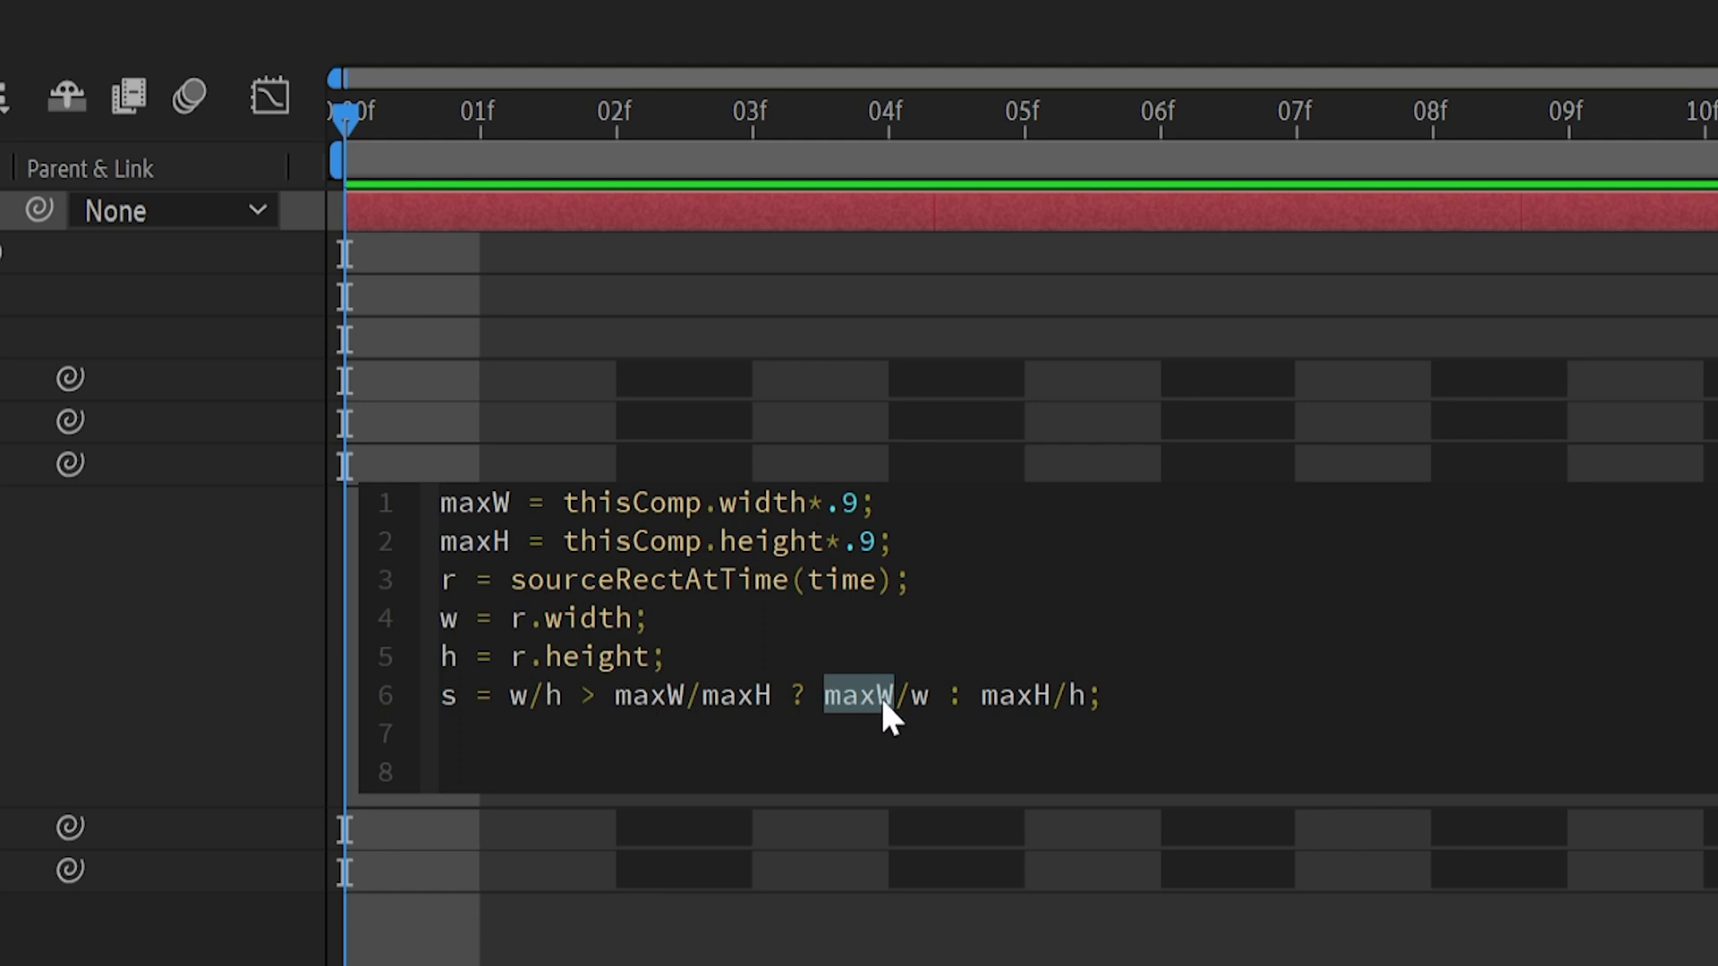
double_click(919, 696)
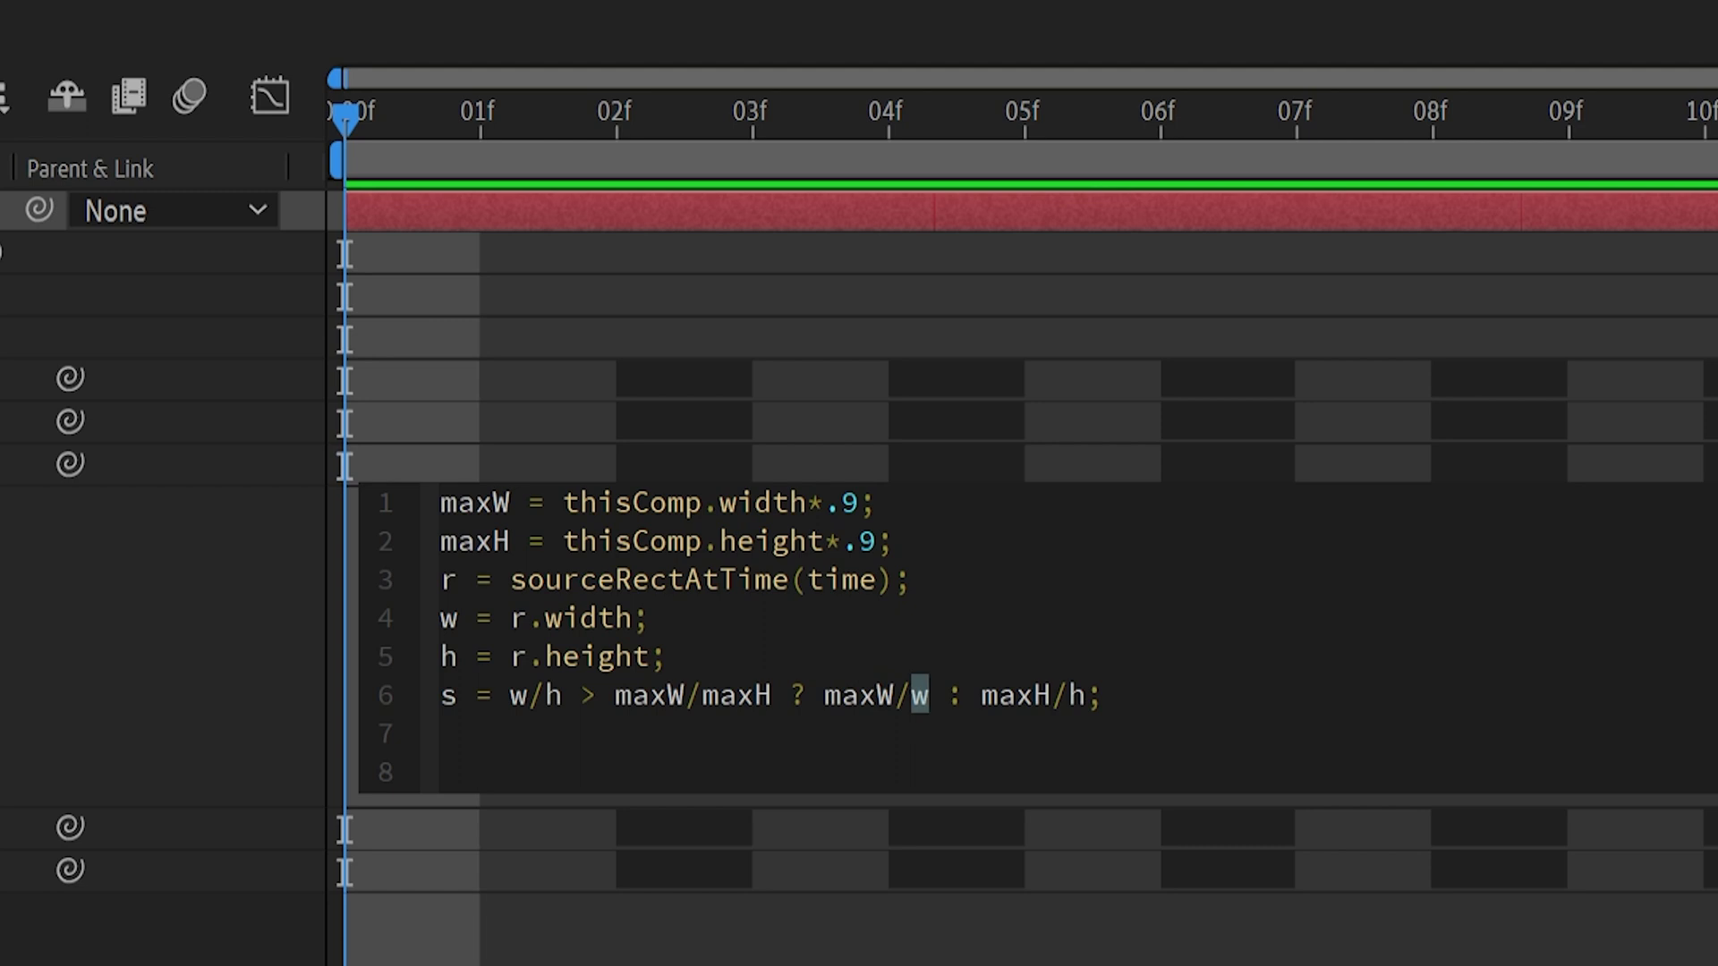
triple_click(1017, 696)
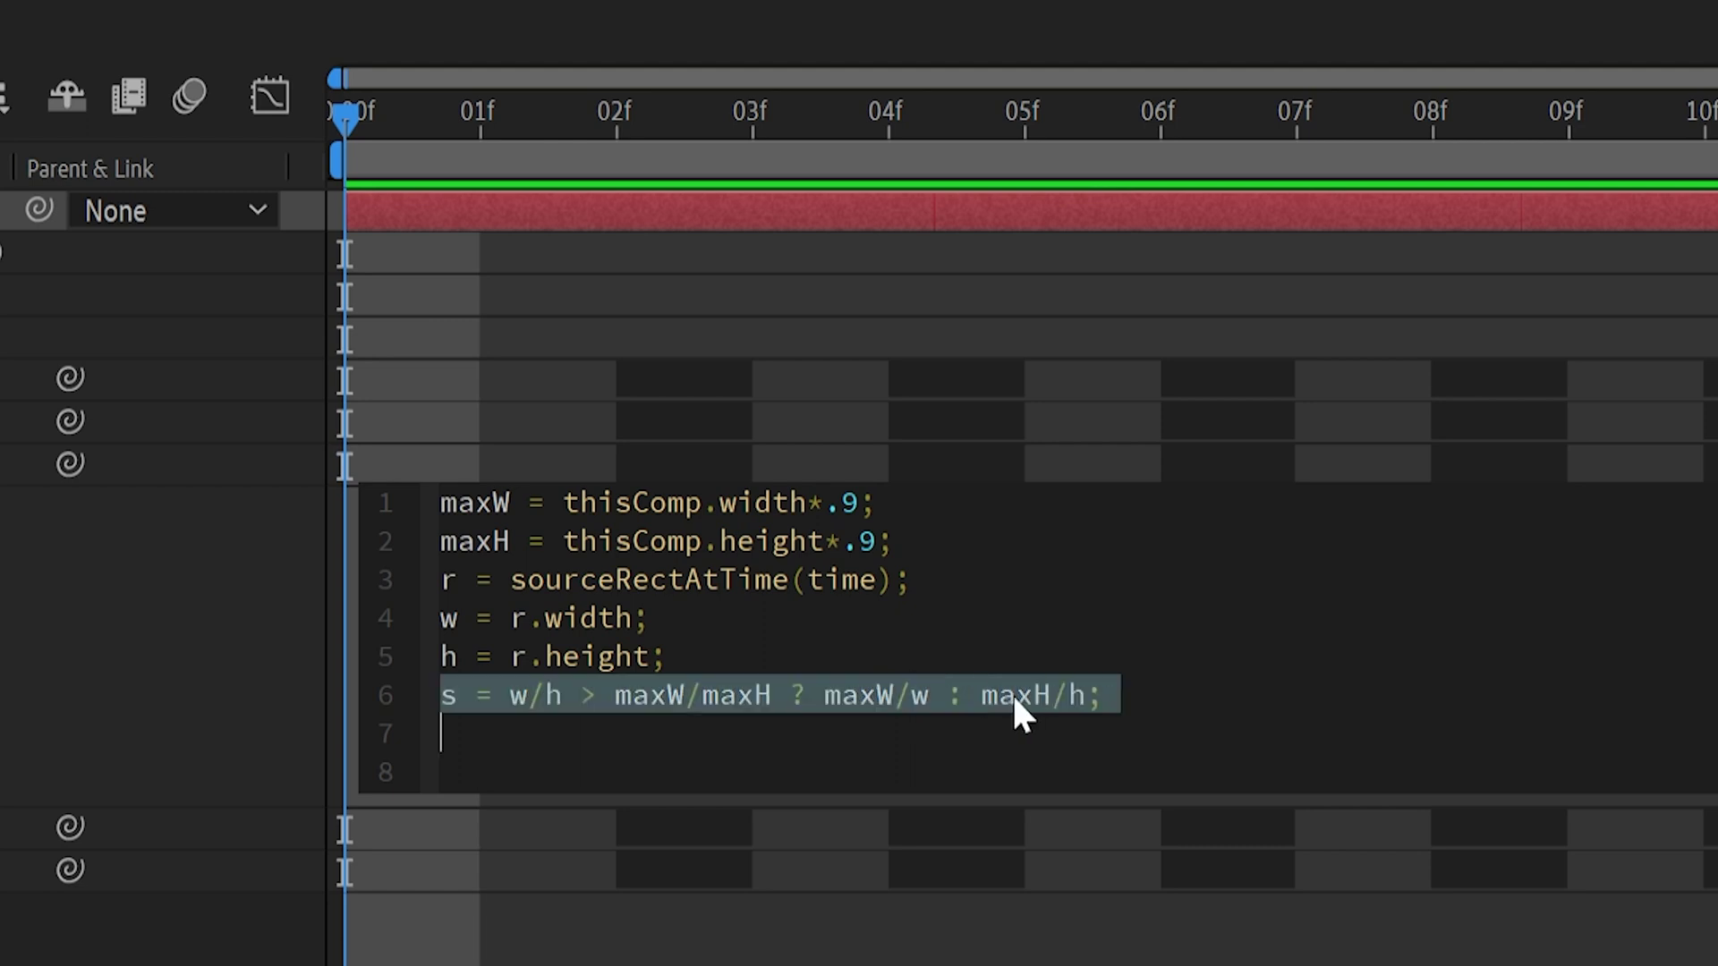
click(1017, 696)
double_click(1077, 696)
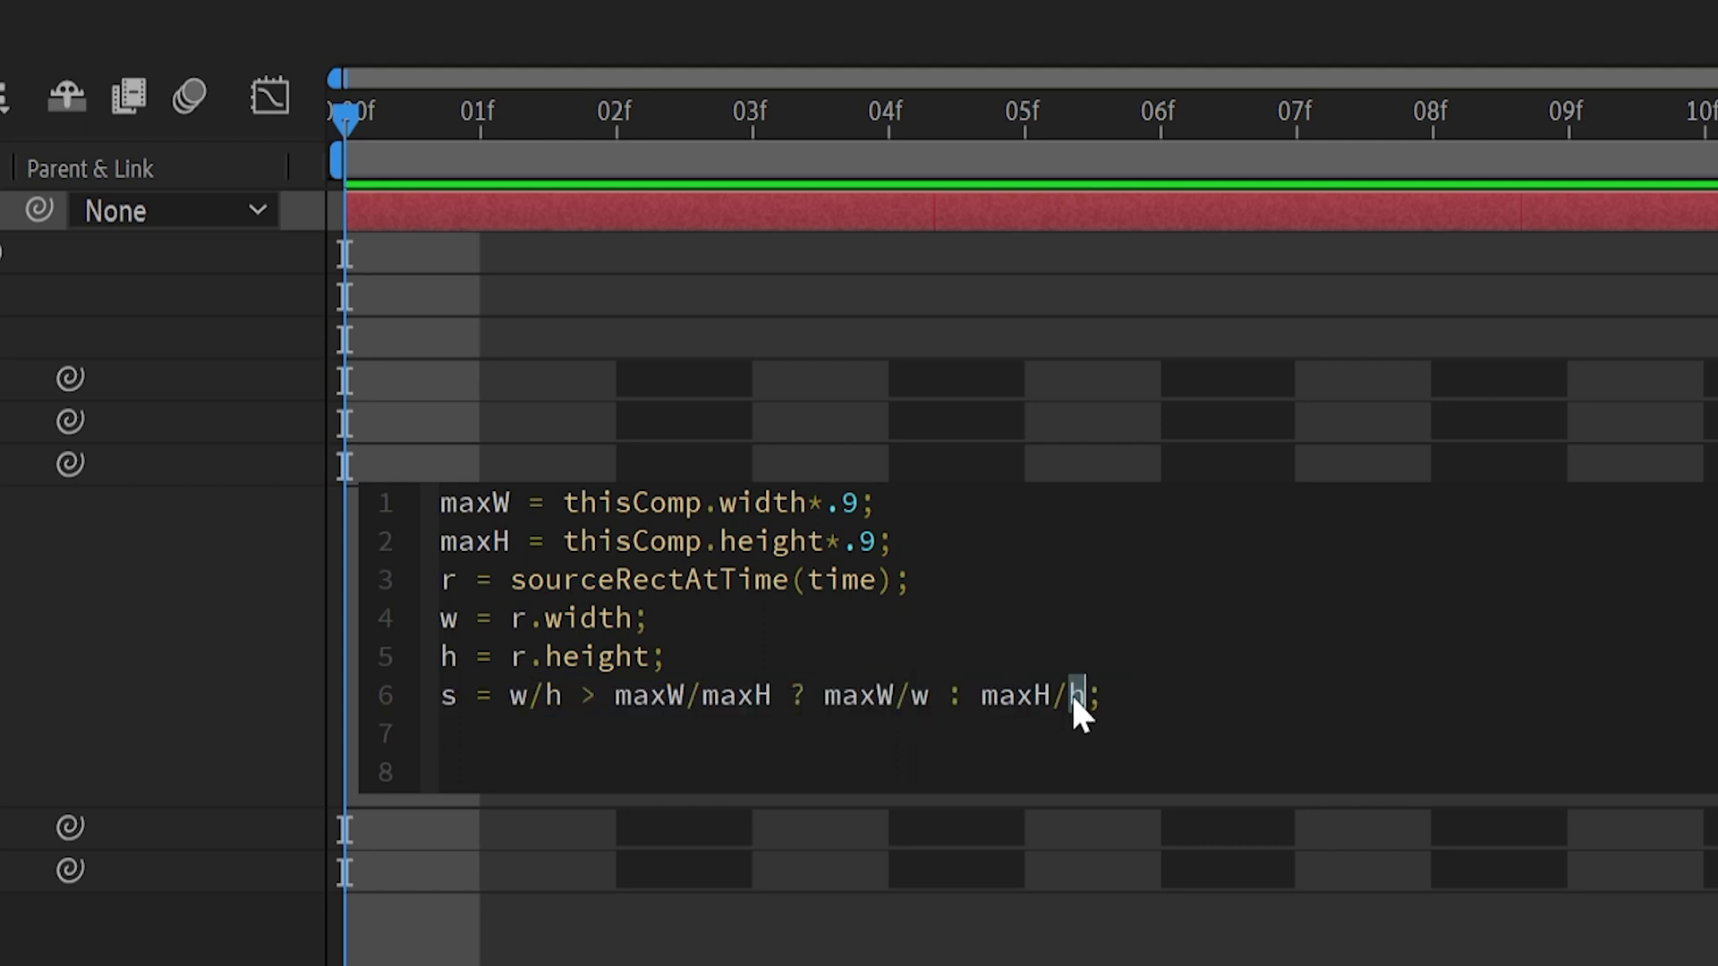
click(1016, 696)
key(ctrl+Left)
key(ctrl+shift+Right)
key(ctrl+shift+Right)
key(ctrl+shift+Right)
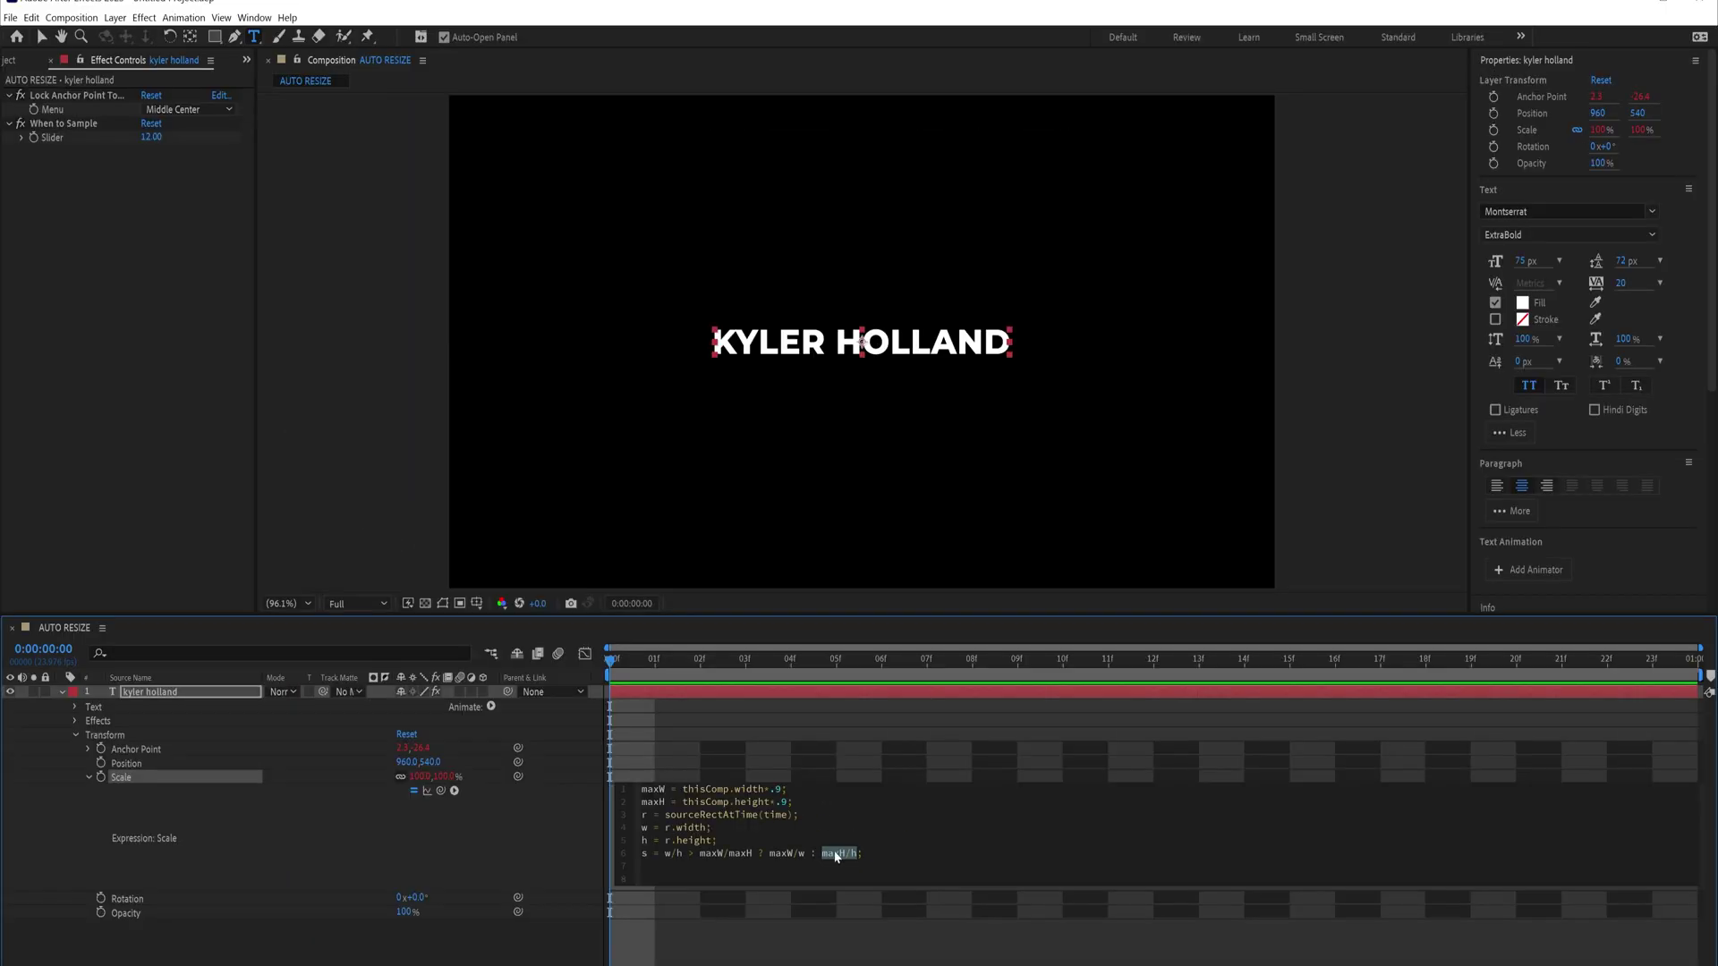
Change the comp text to HI and add [100,100]*s; as line 7 of the expression
double_click(756, 344)
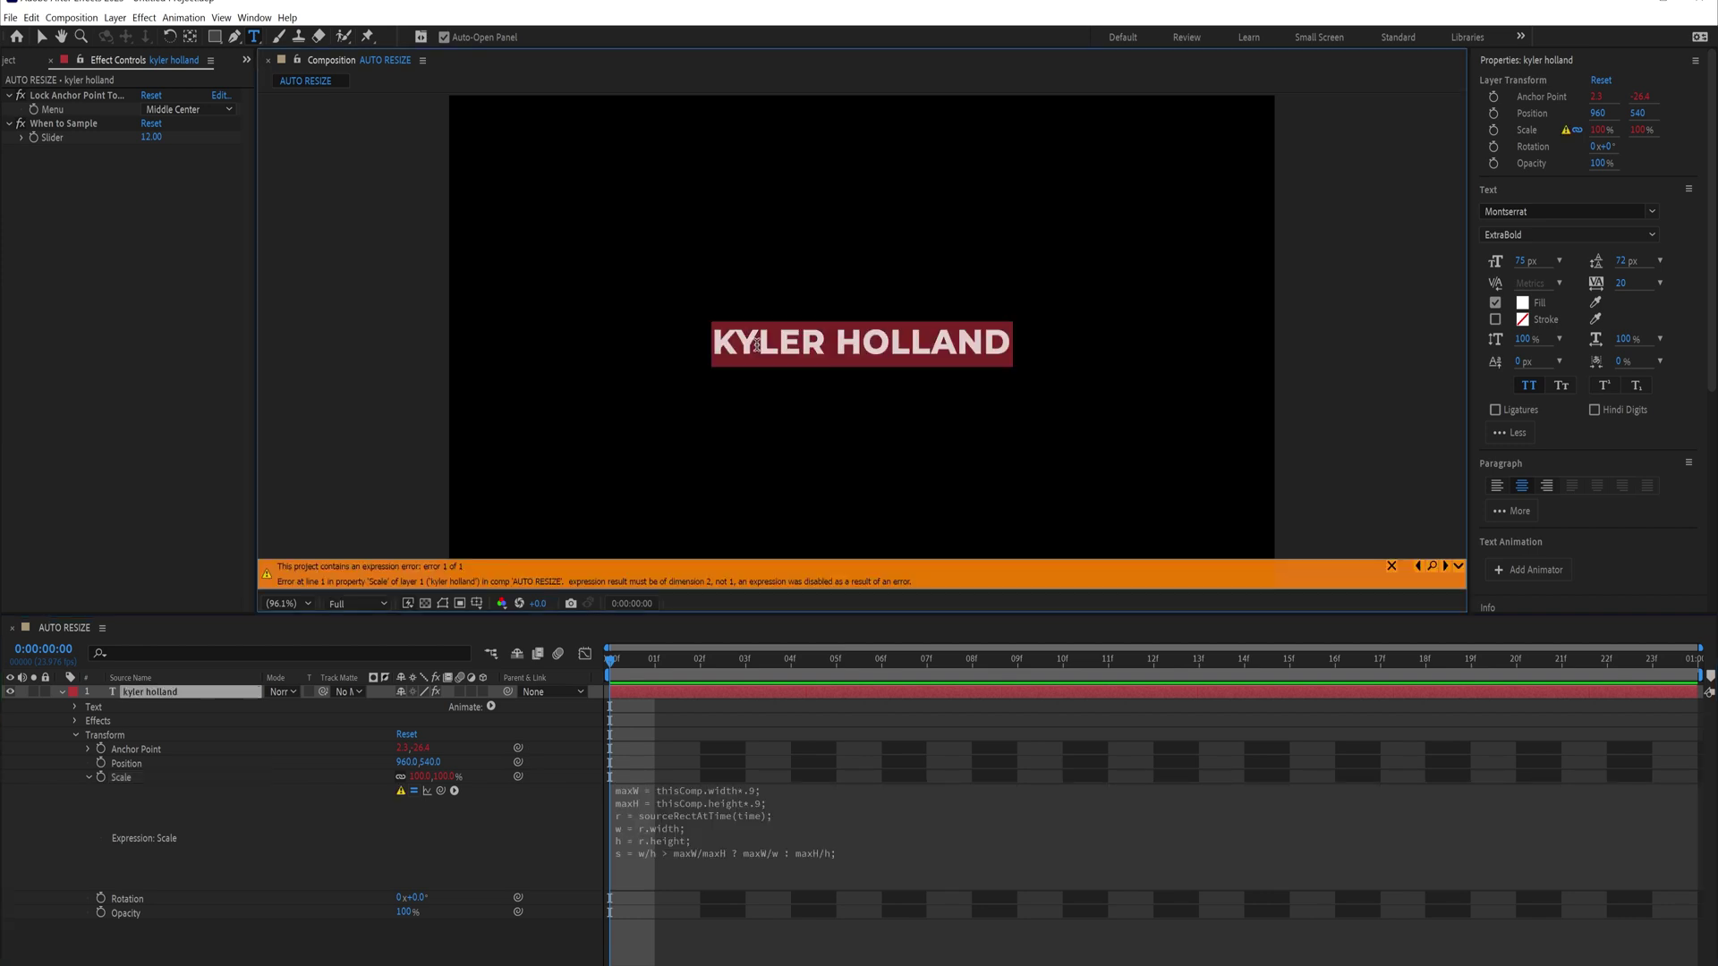
text(hi)
key(Escape)
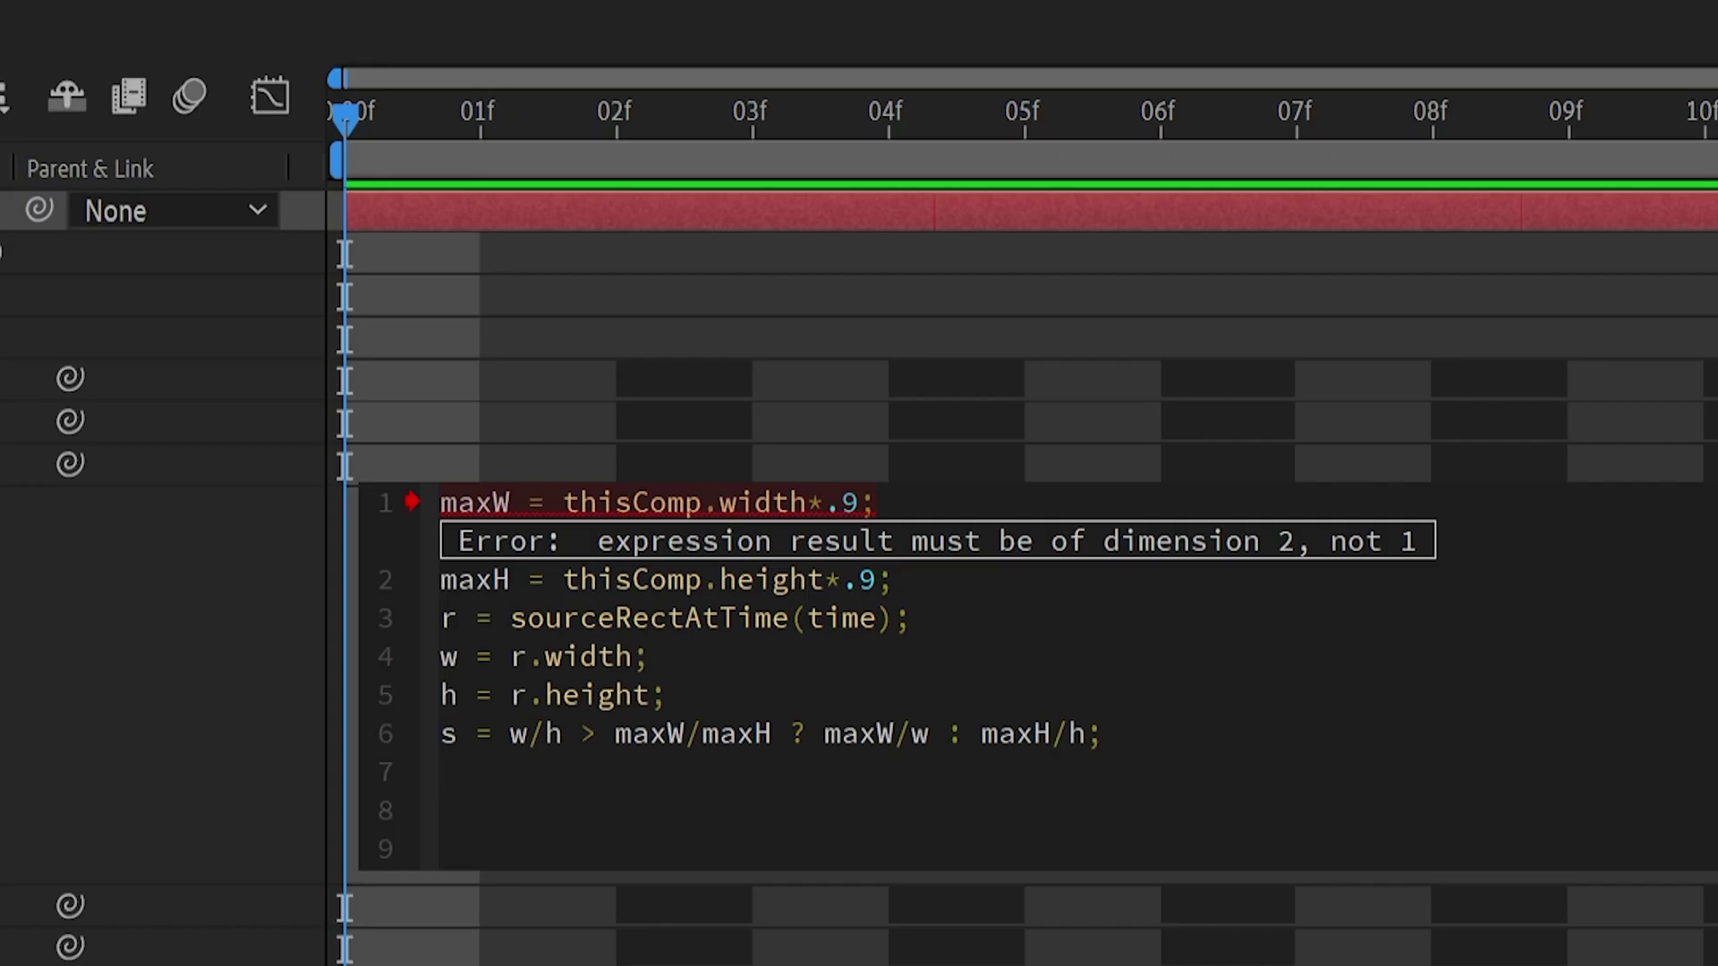
text([100,100)
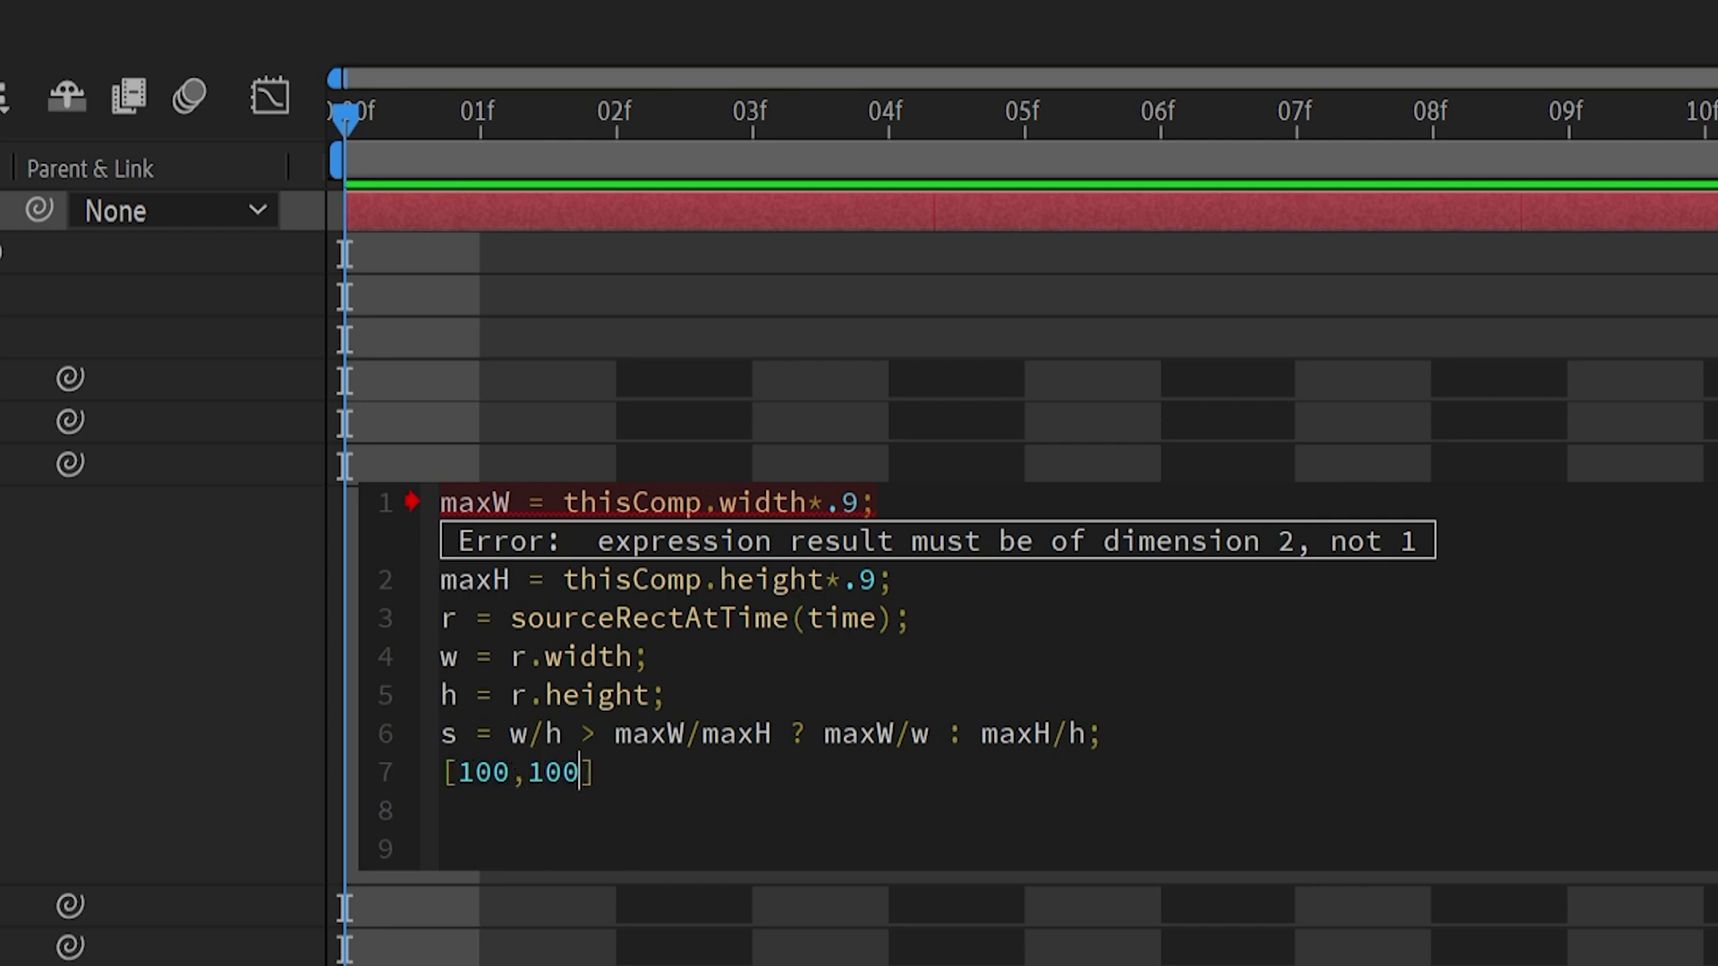
text(]*s;)
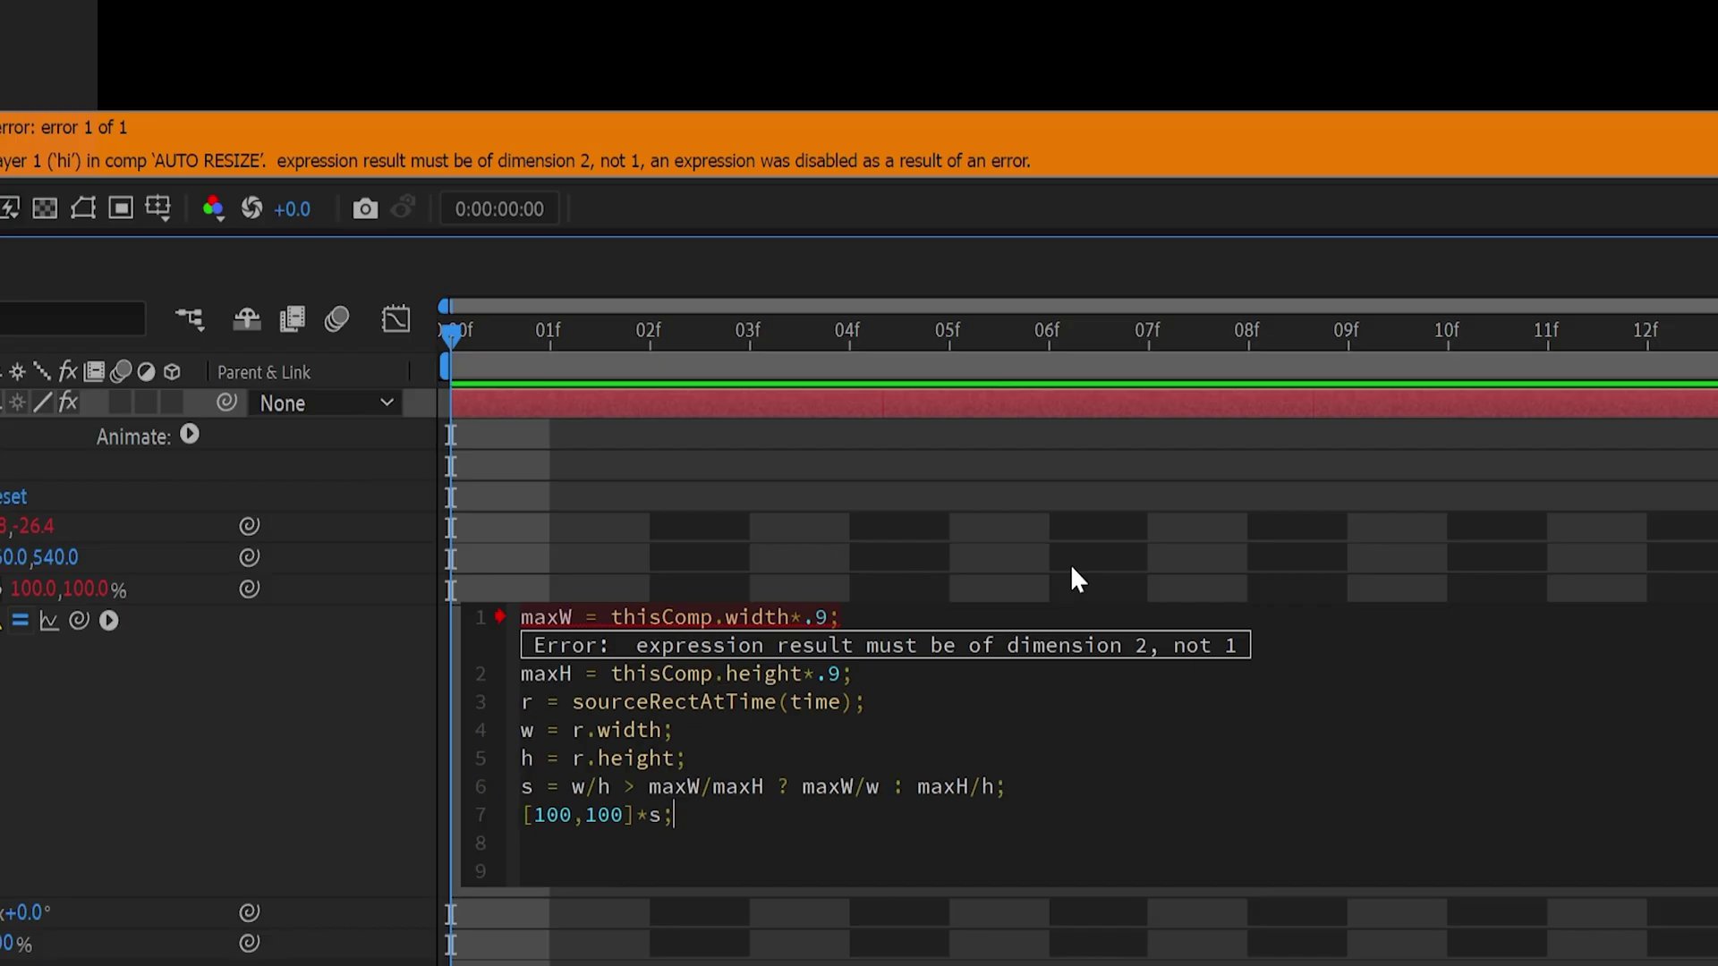
Apply the scale expression and retype the text layer as a longer name
click(1160, 367)
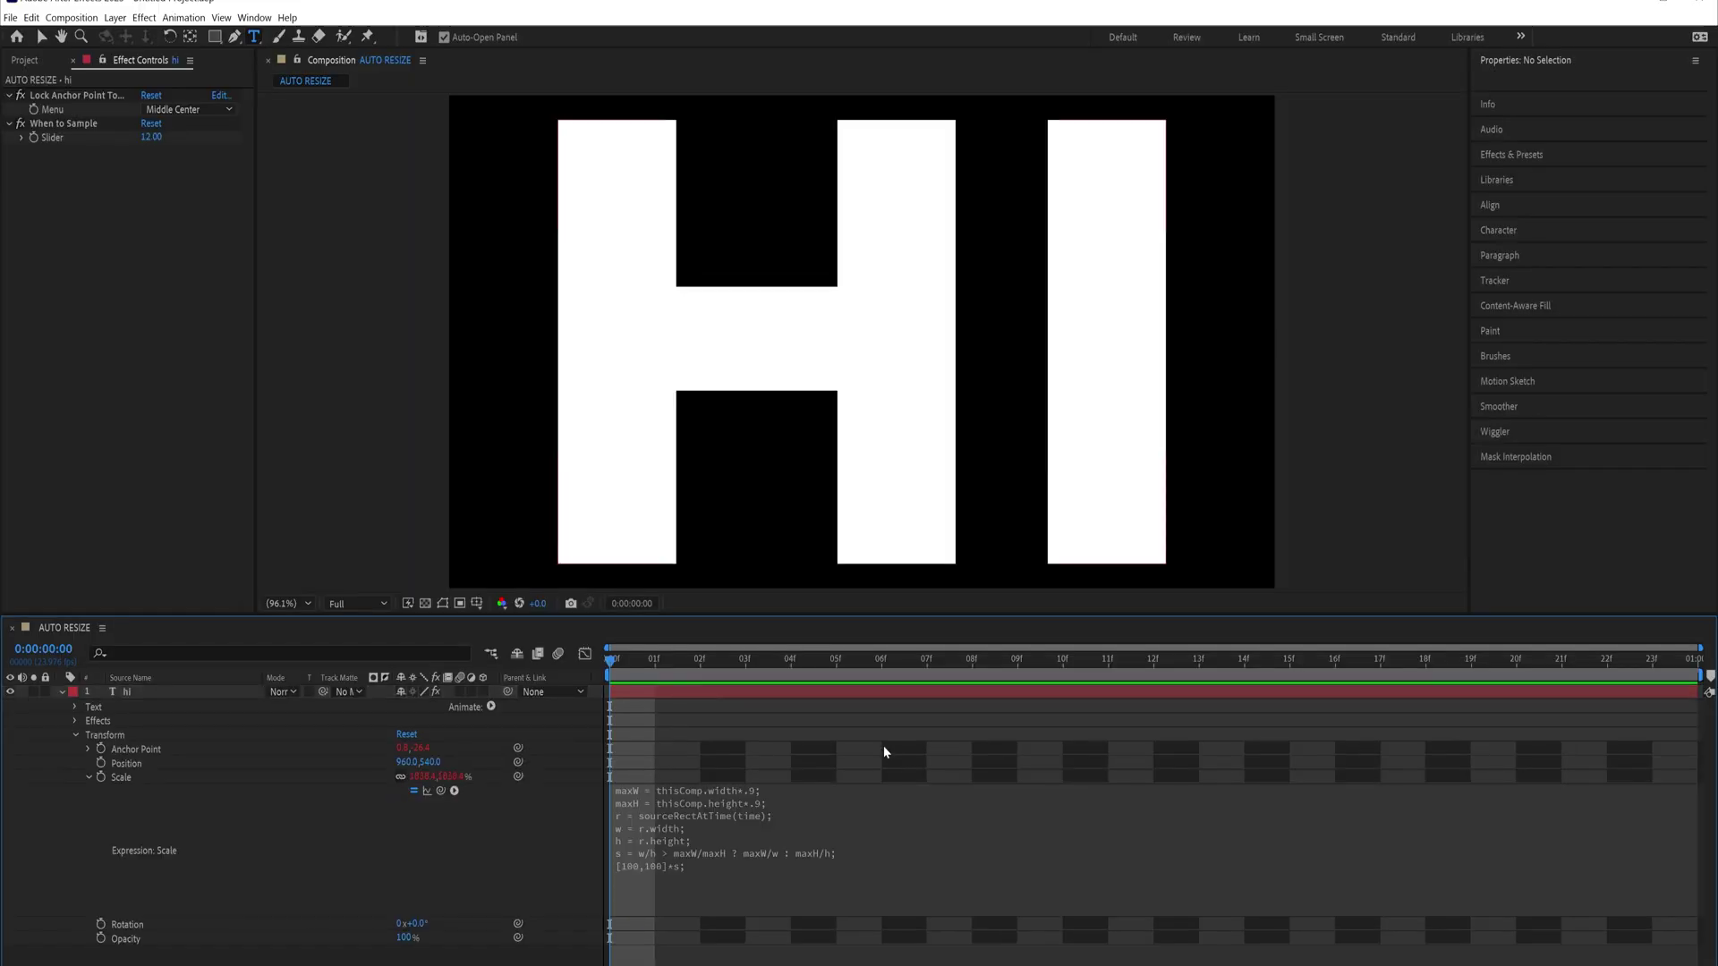
click(792, 425)
double_click(213, 694)
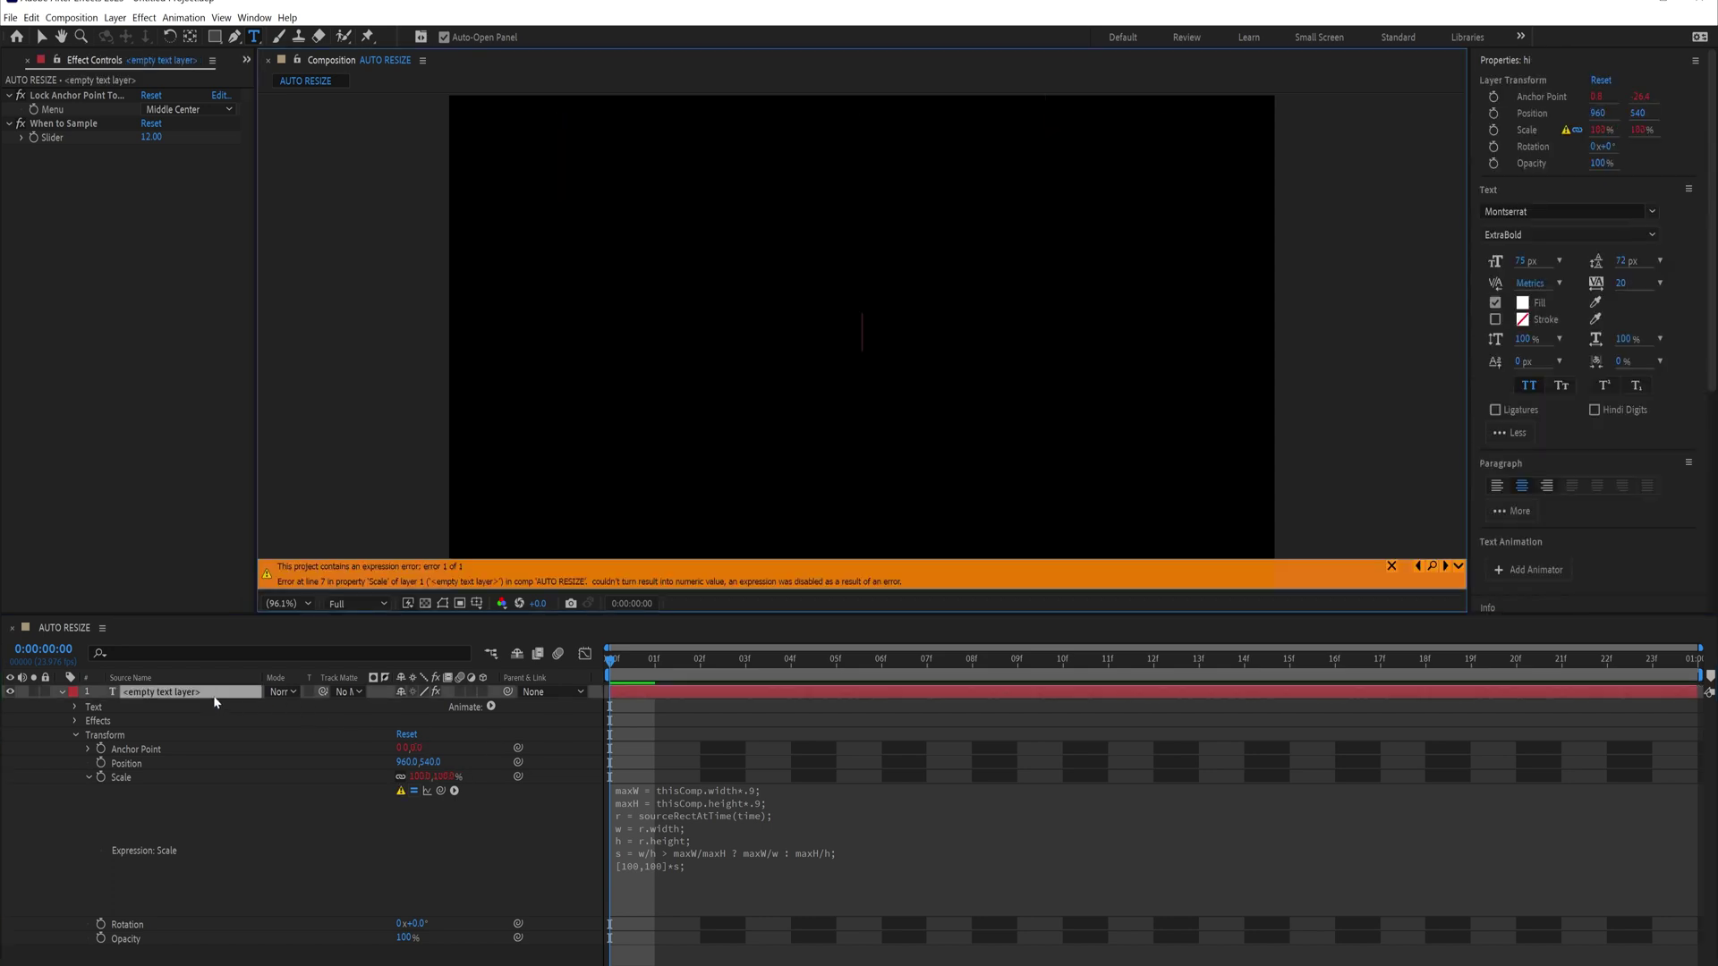
text(kylerholland)
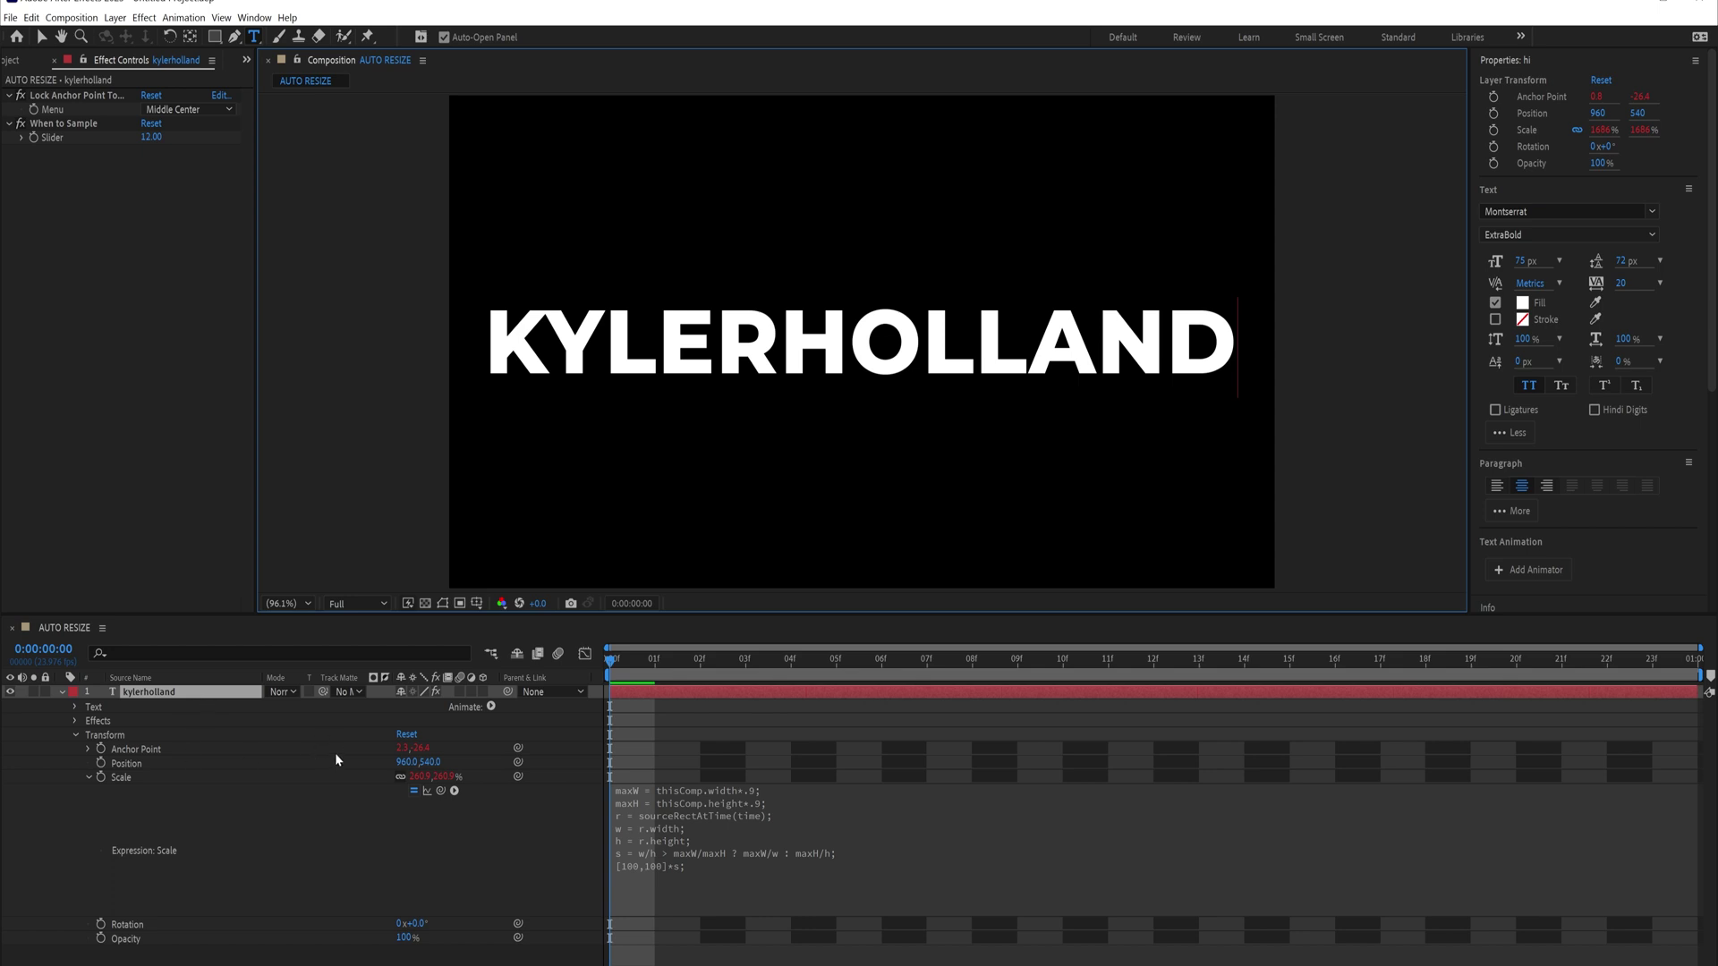
click(317, 822)
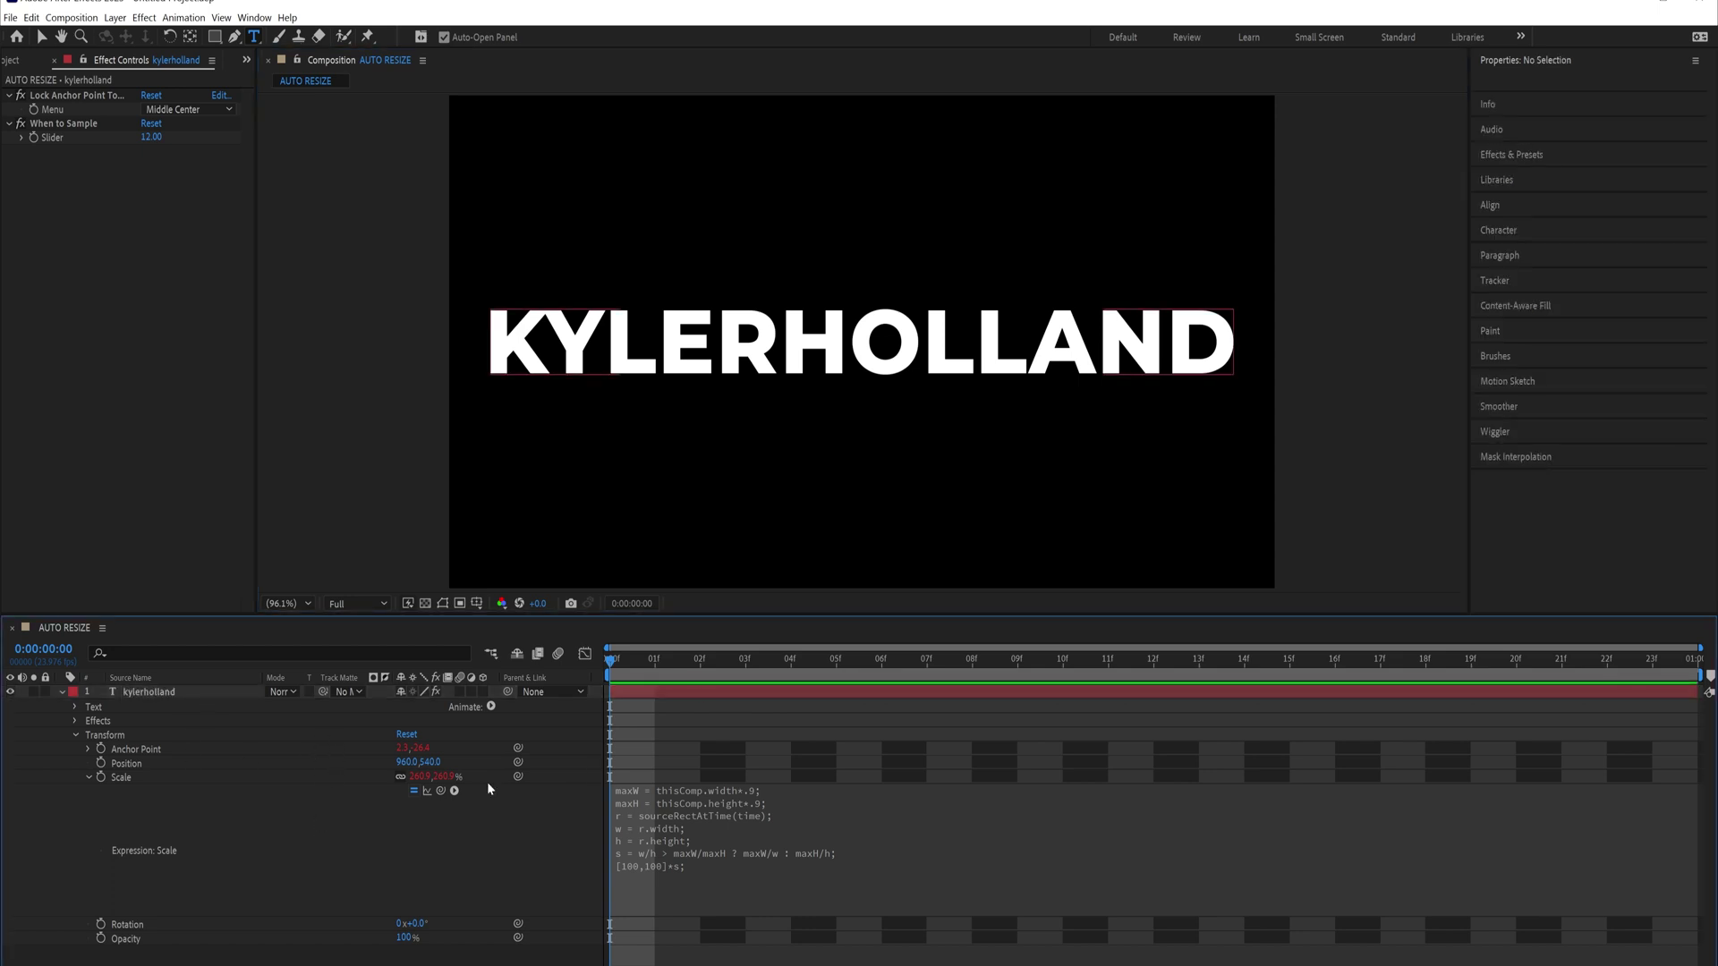
Select the renamed text layer and check its Scale expression to confirm the auto-fit works
click(170, 695)
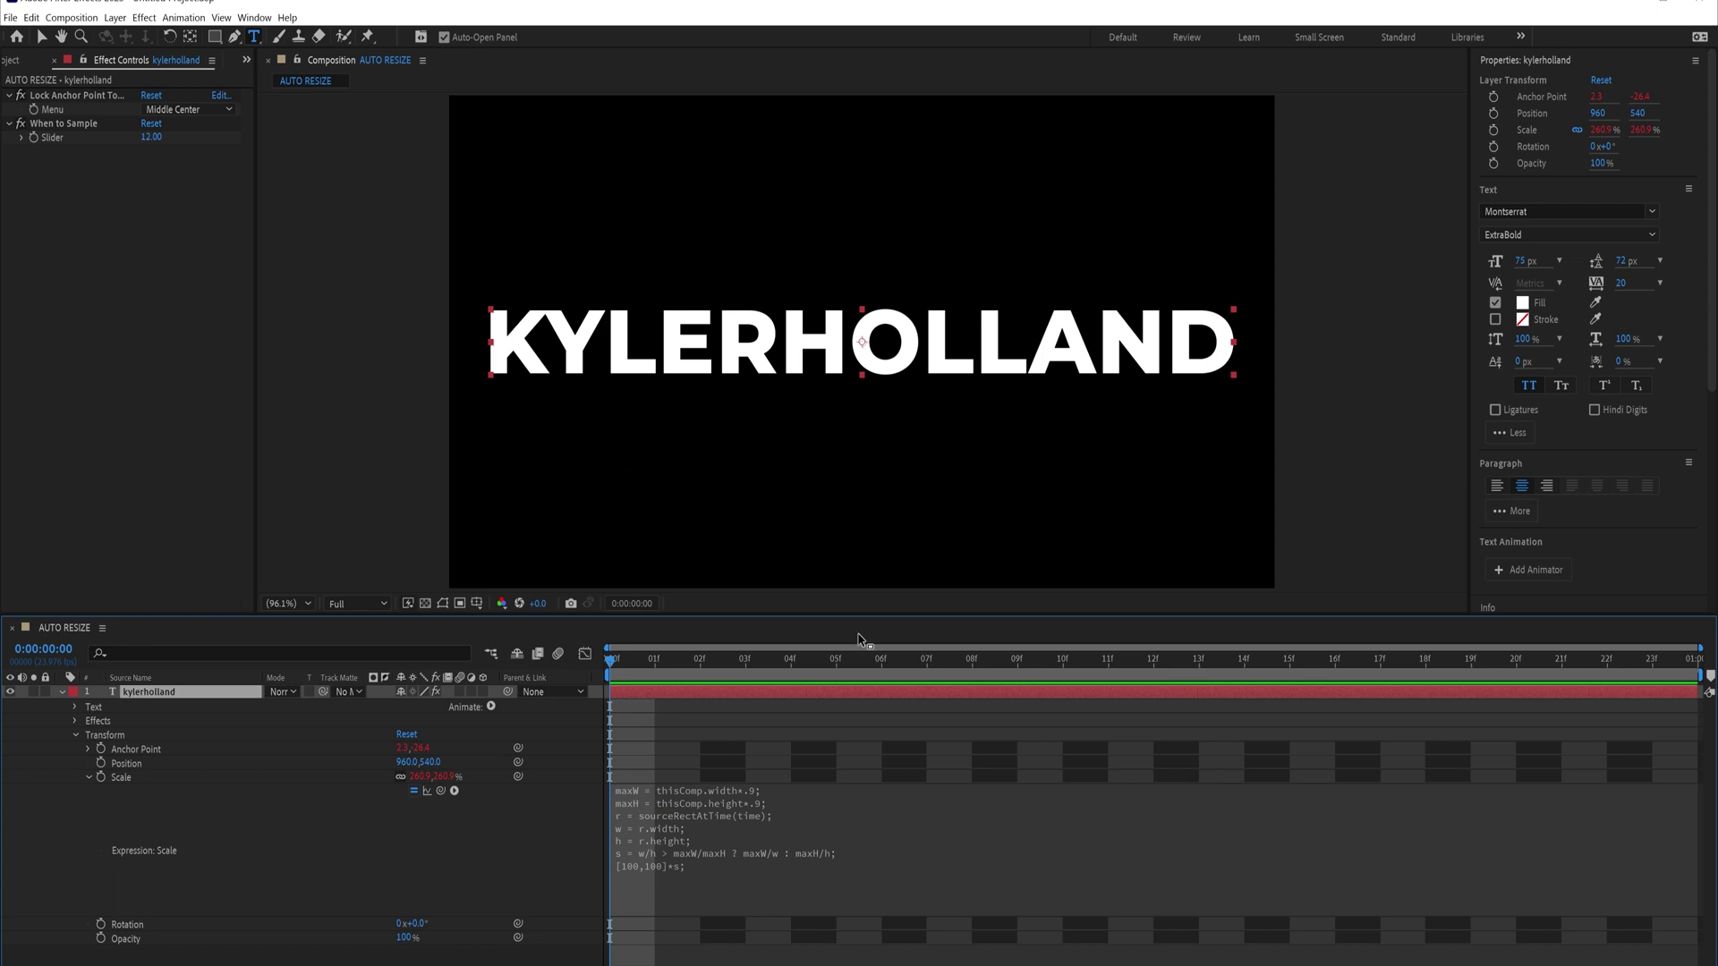
click(693, 835)
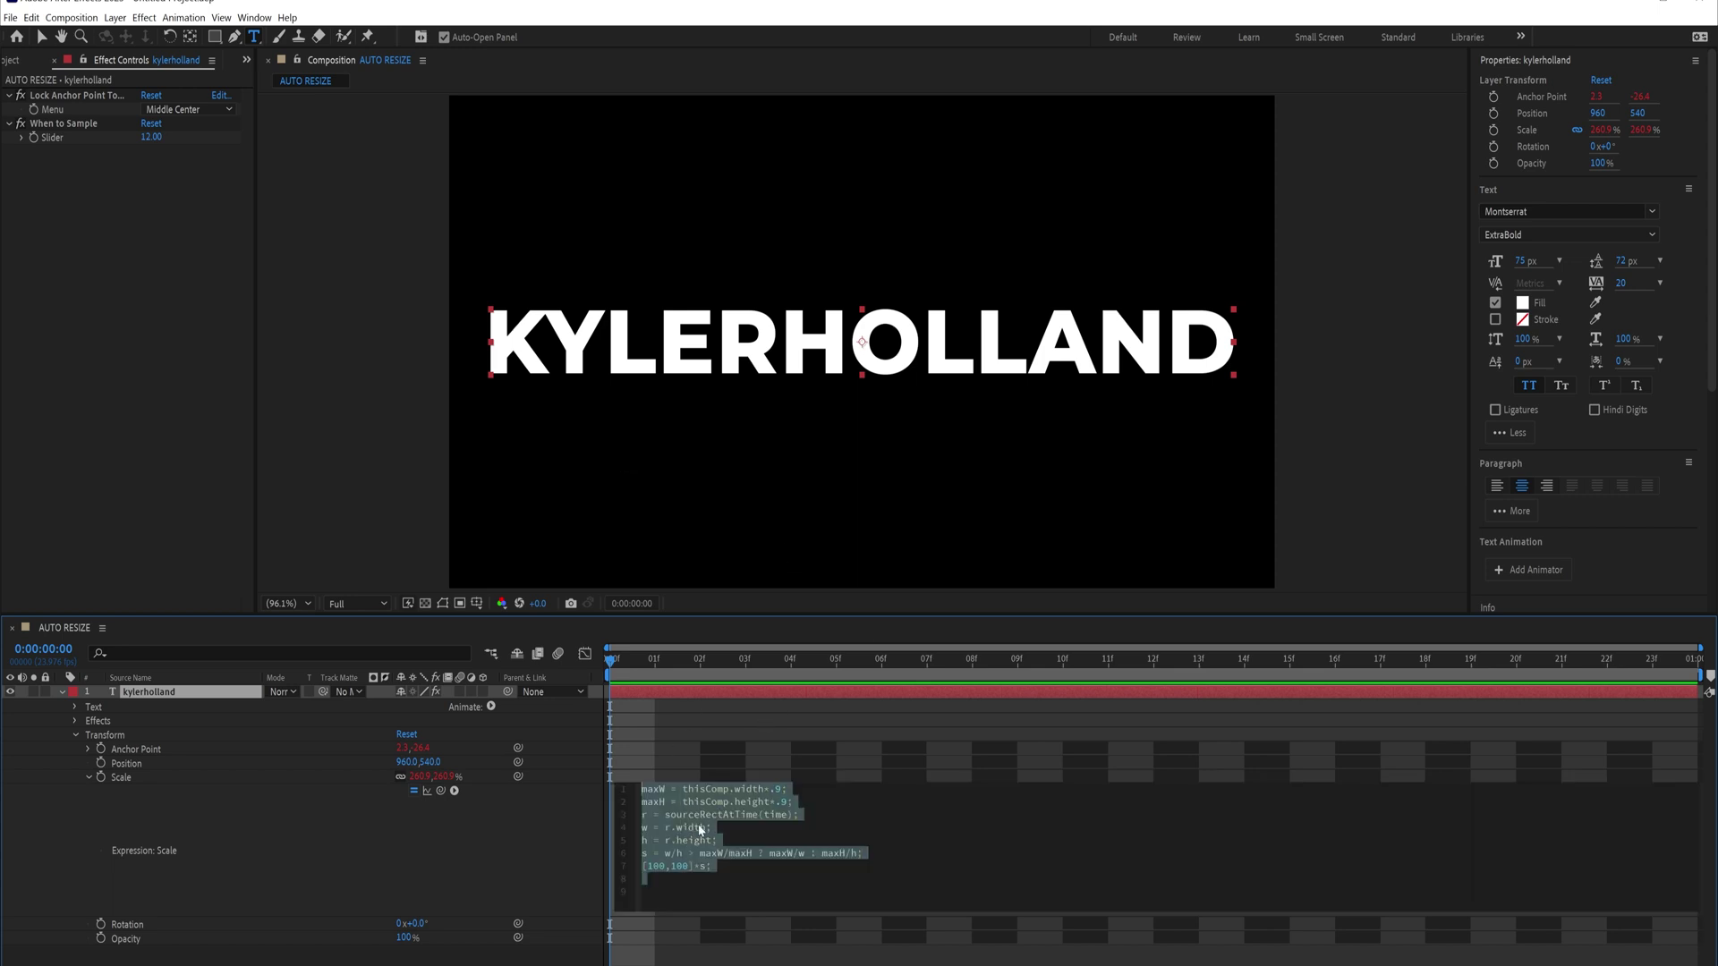
click(764, 777)
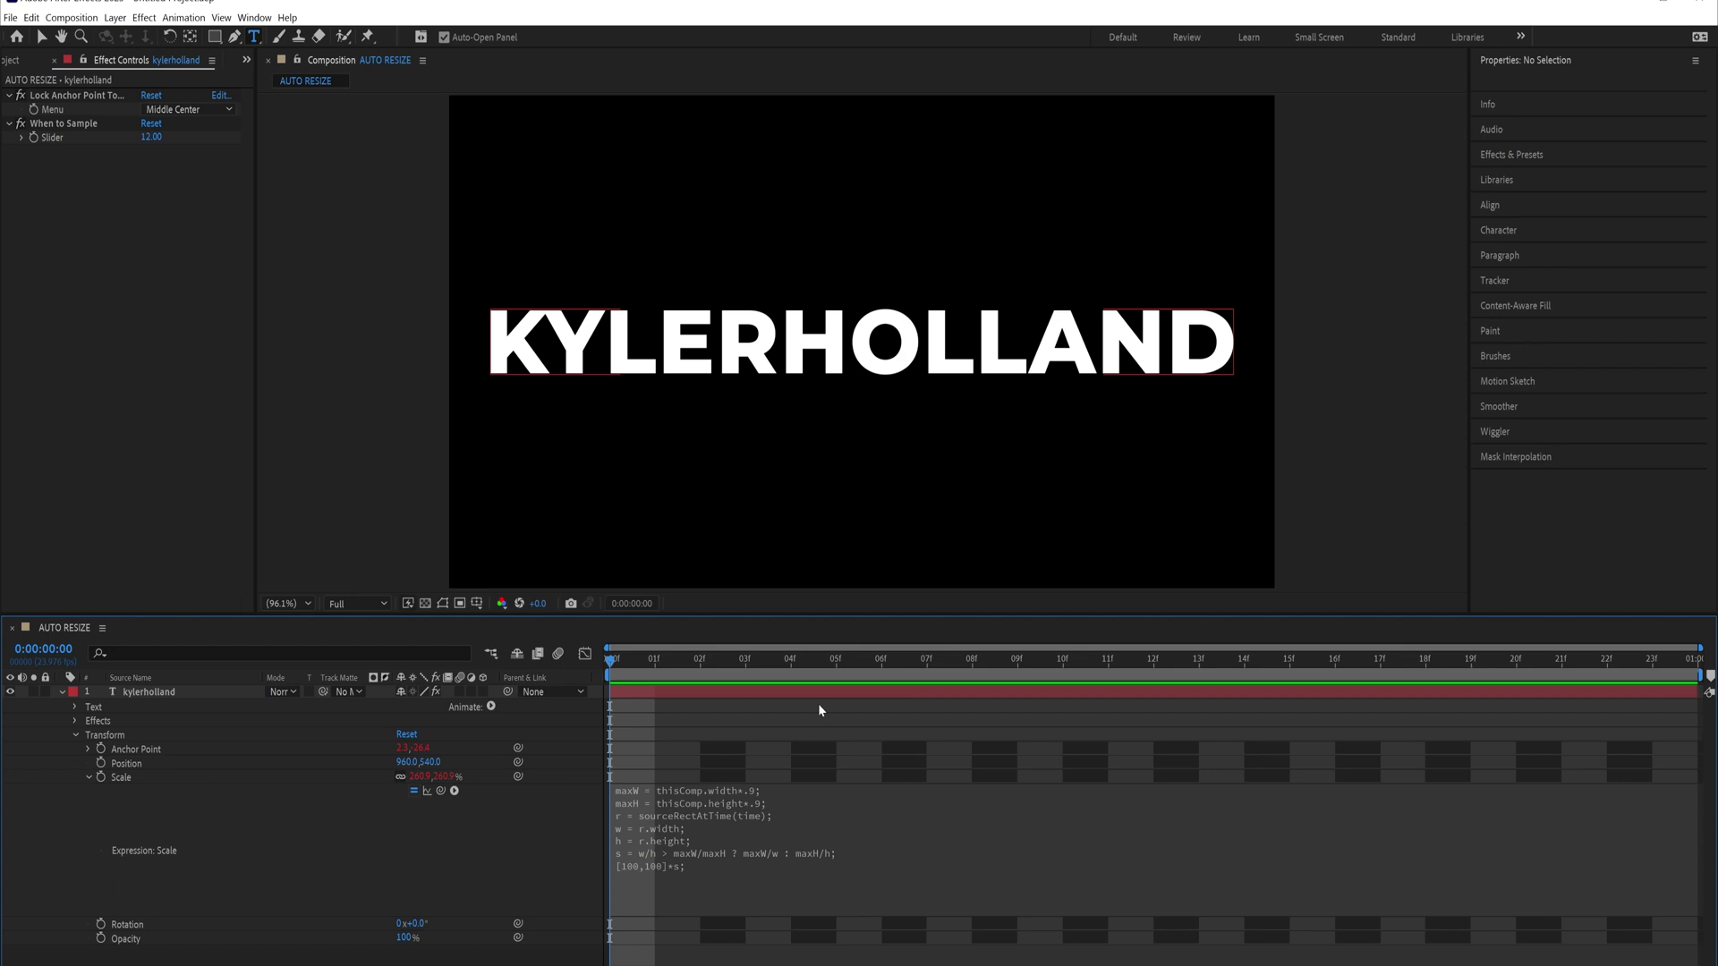